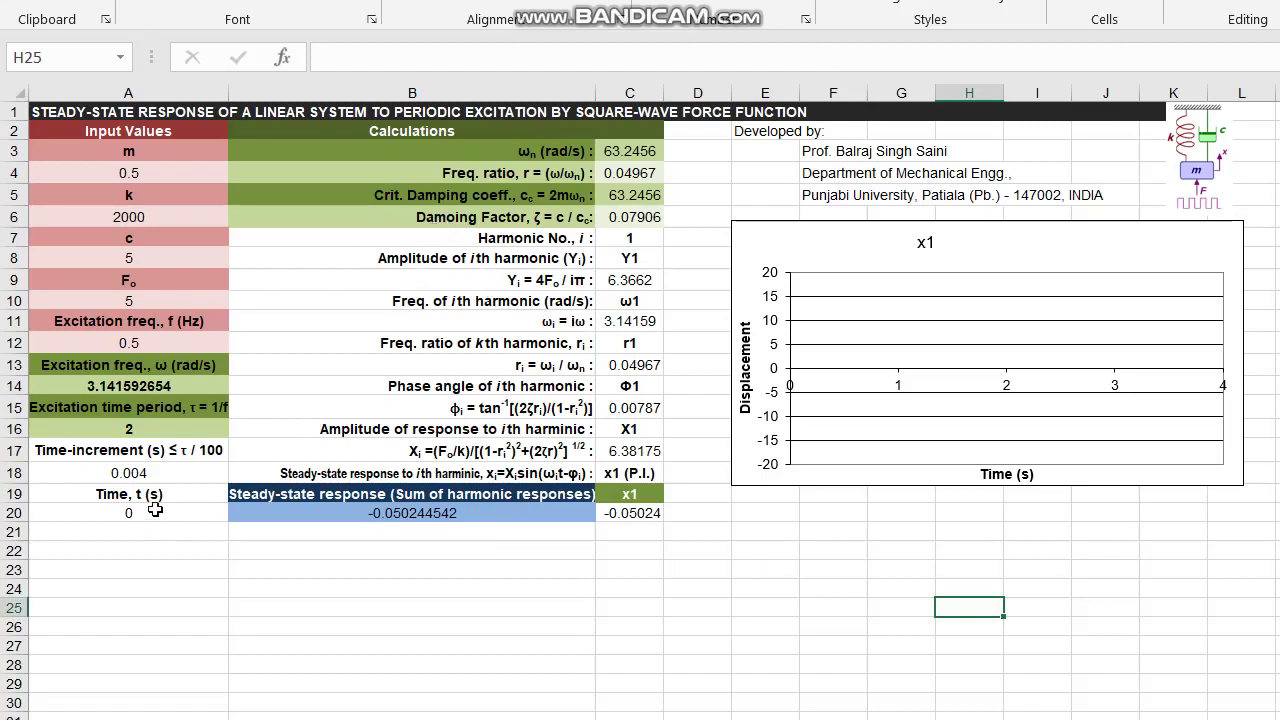
Review the input values for m, k, c, Fo and excitation frequency f in column A.
left_click(128, 172)
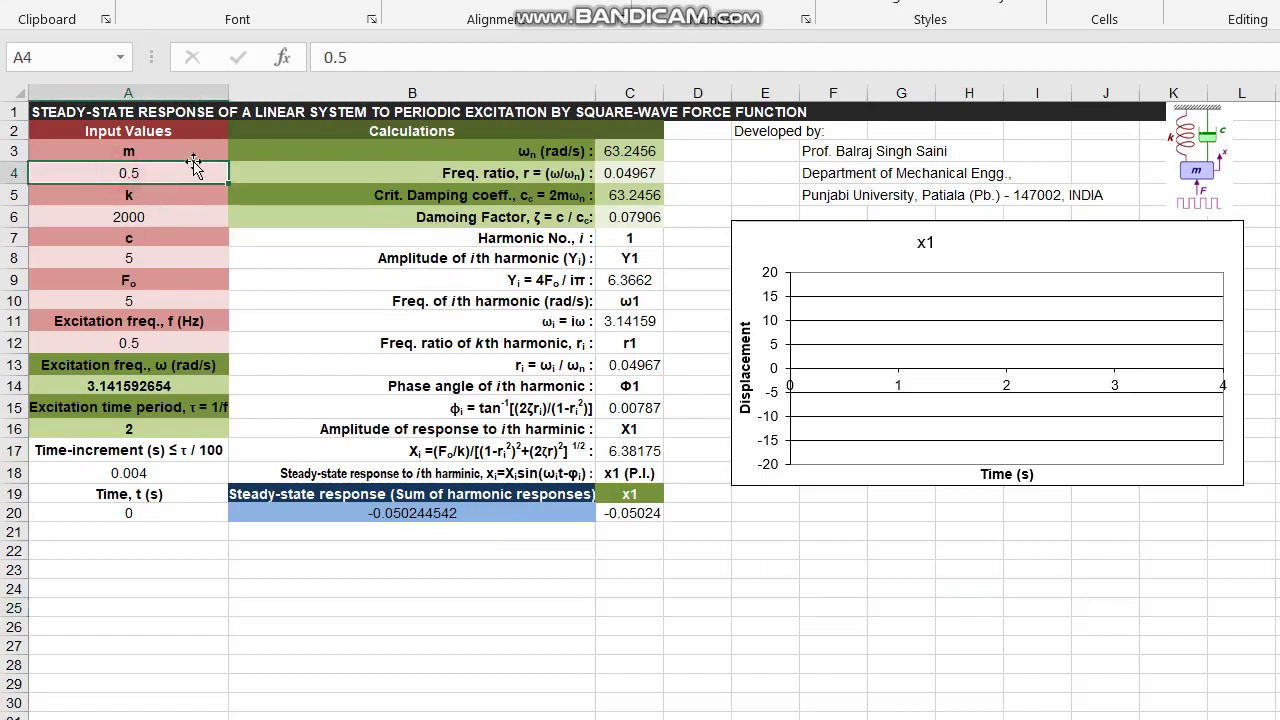
left_click_drag(132, 134, 135, 342)
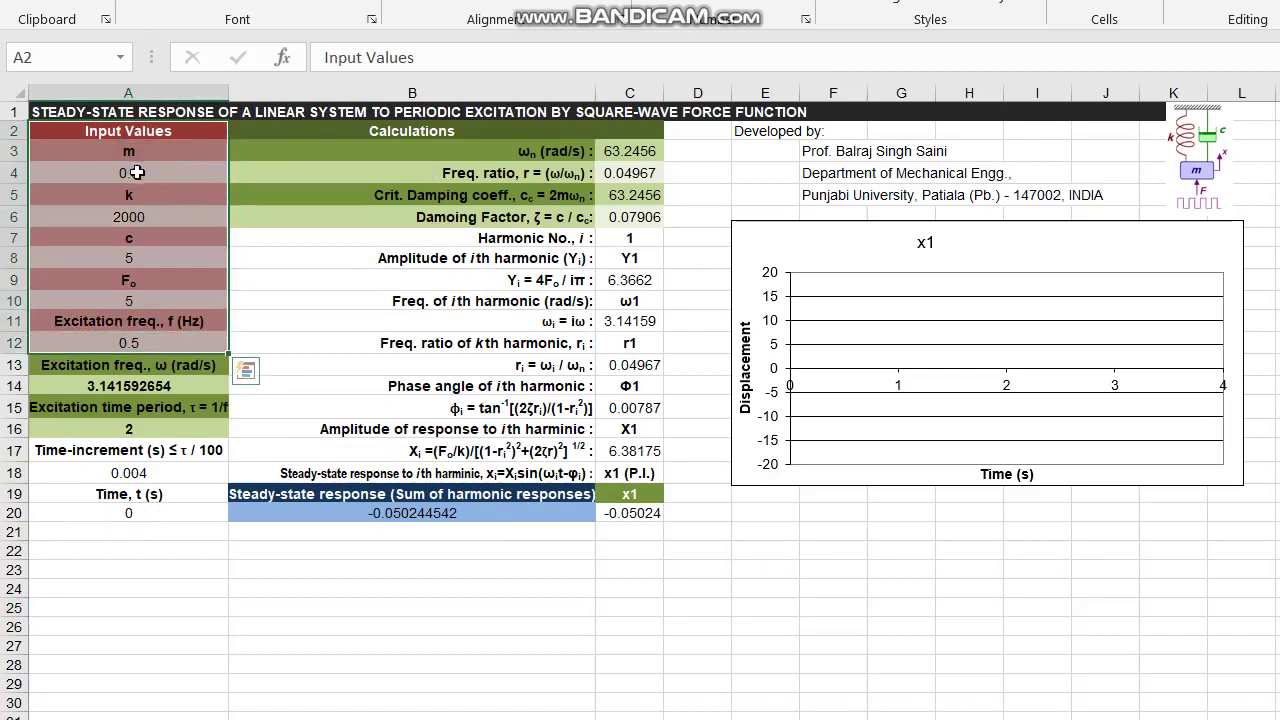
left_click(137, 172)
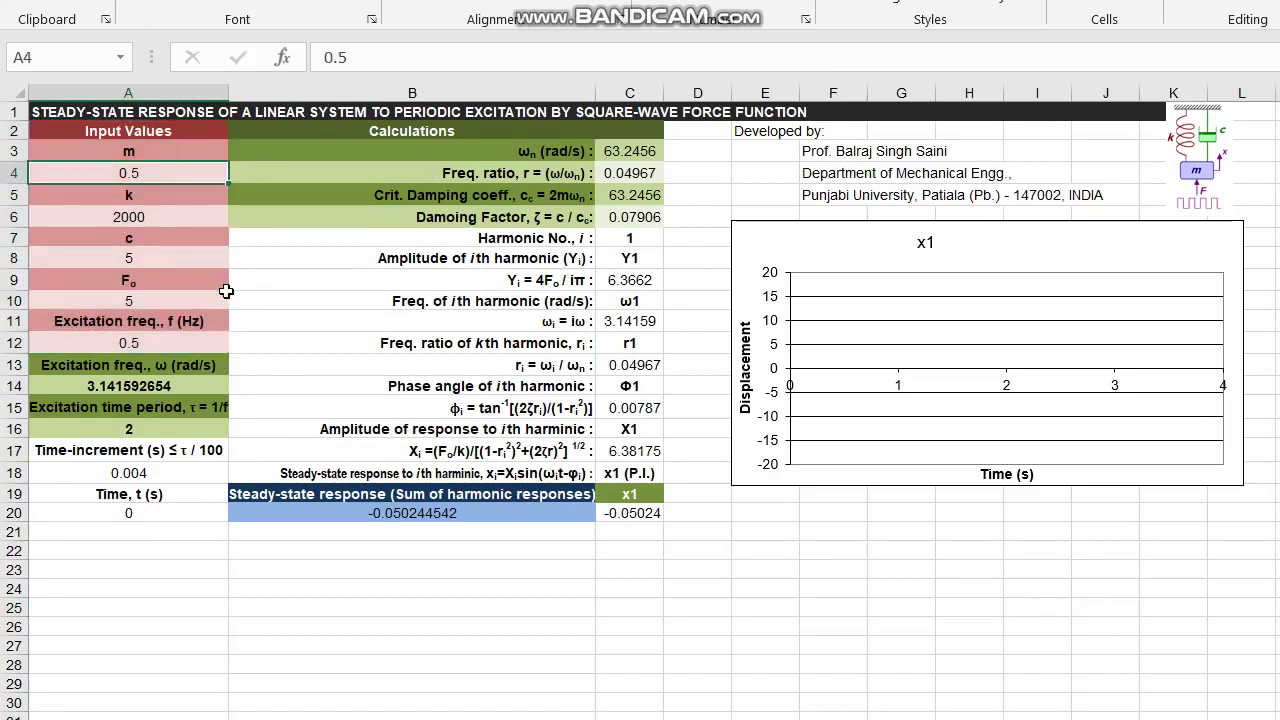
key("Down")
key("Down")
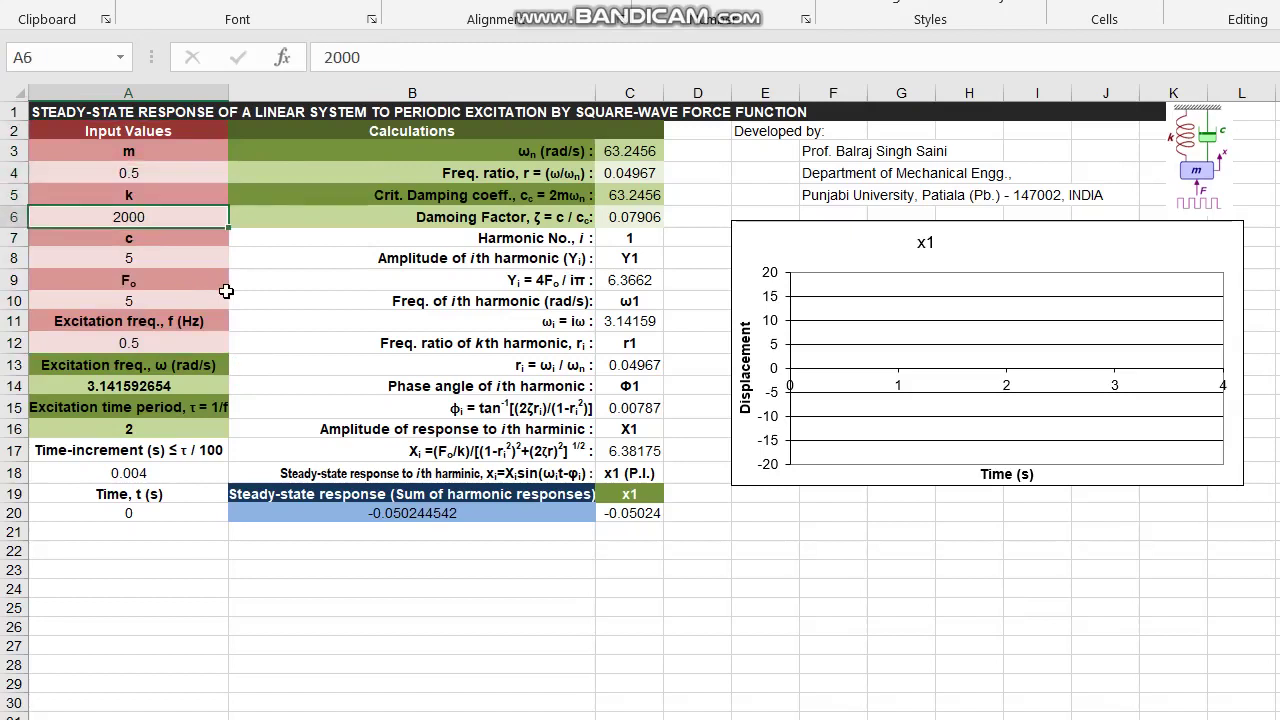
key("Down")
key("Down")
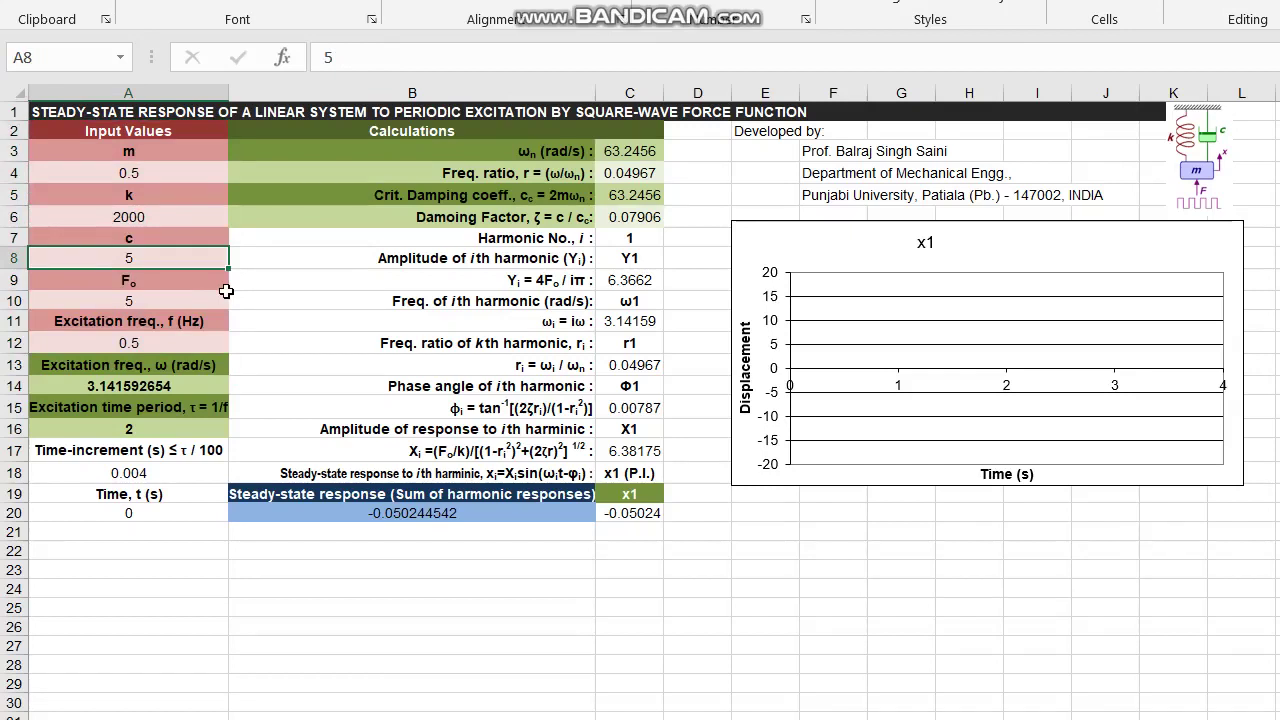
key("Down")
key("Down")
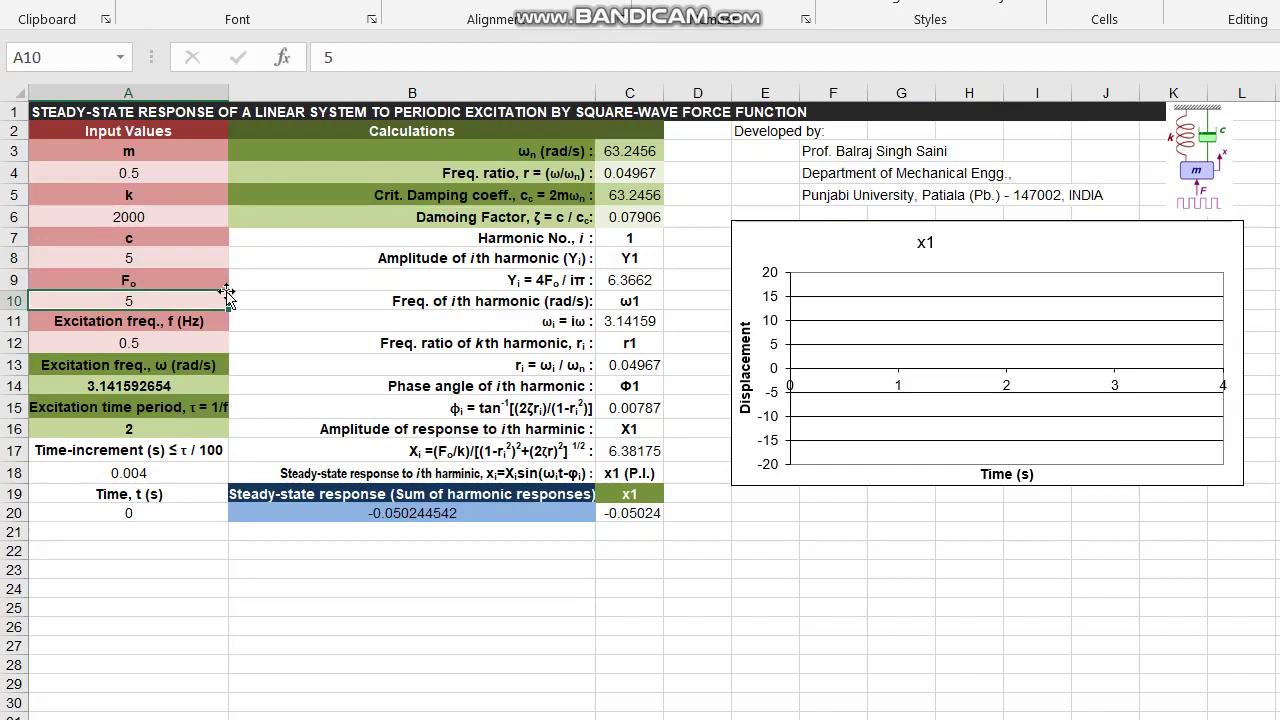
key("Down")
key("Down")
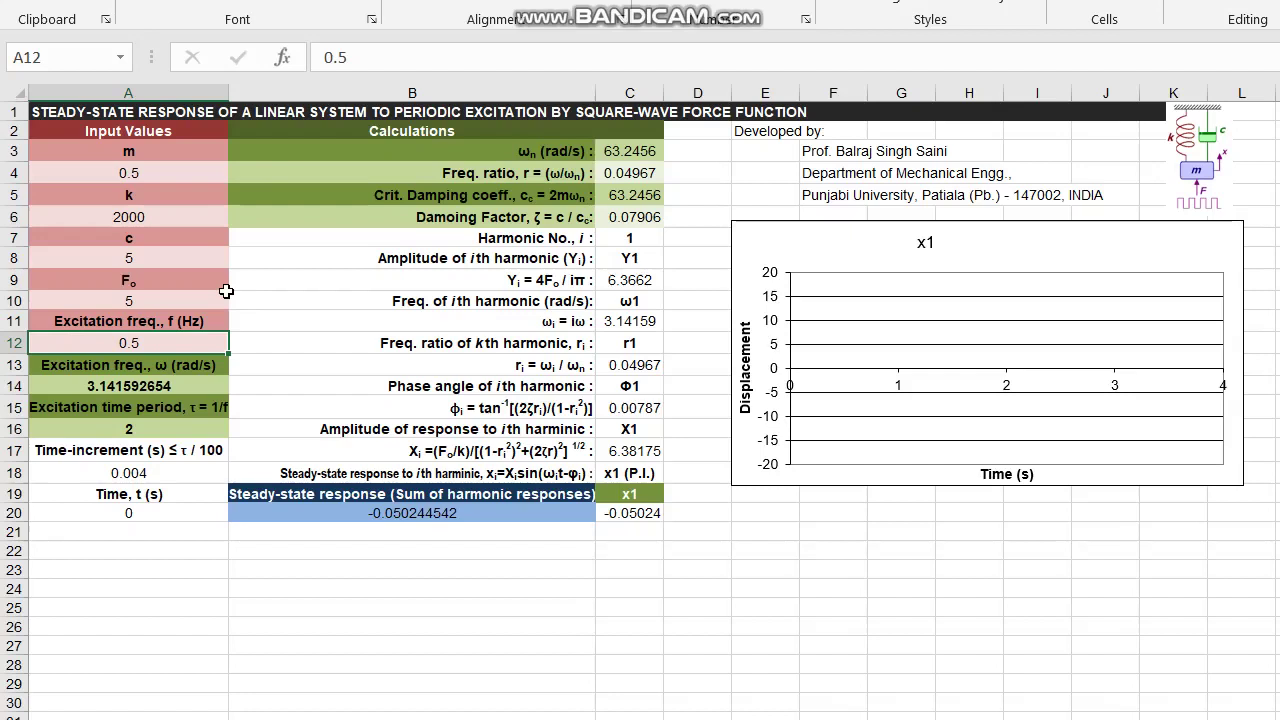
Examine the formula in A14 that calculates the excitation frequency ω in rad/s.
key("Down")
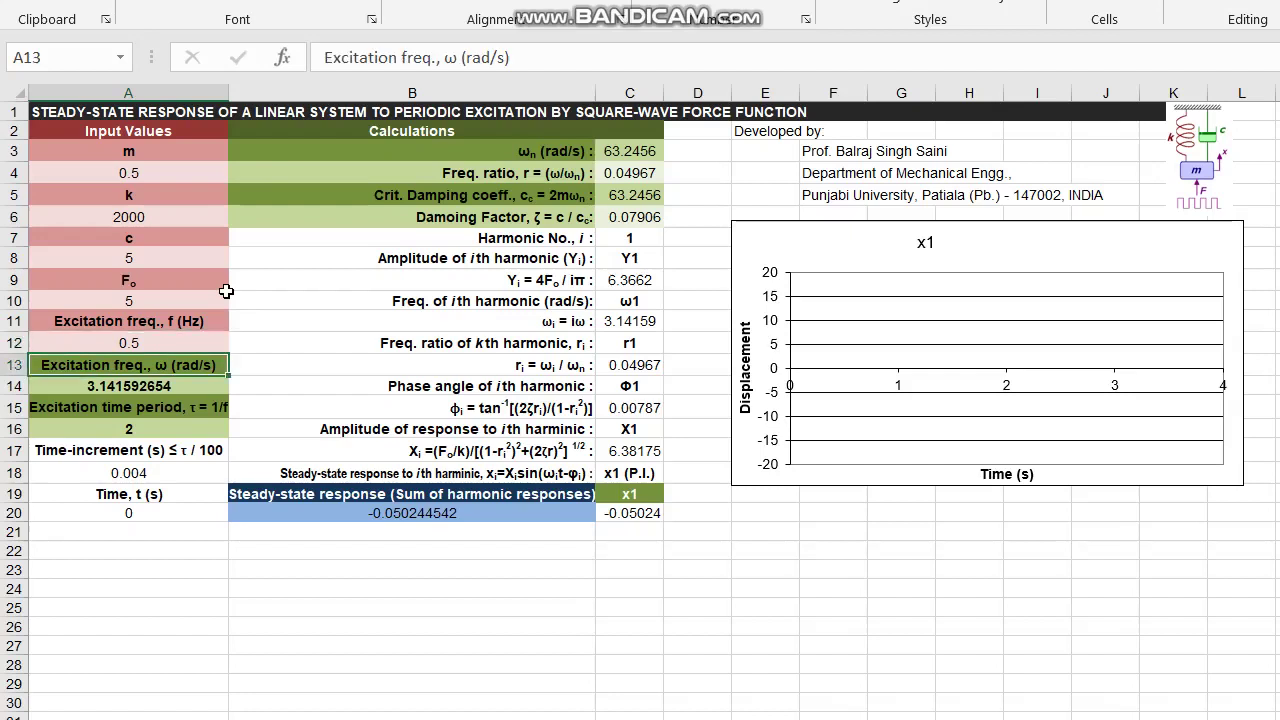
left_click_drag(137, 364, 145, 390)
left_click(146, 389)
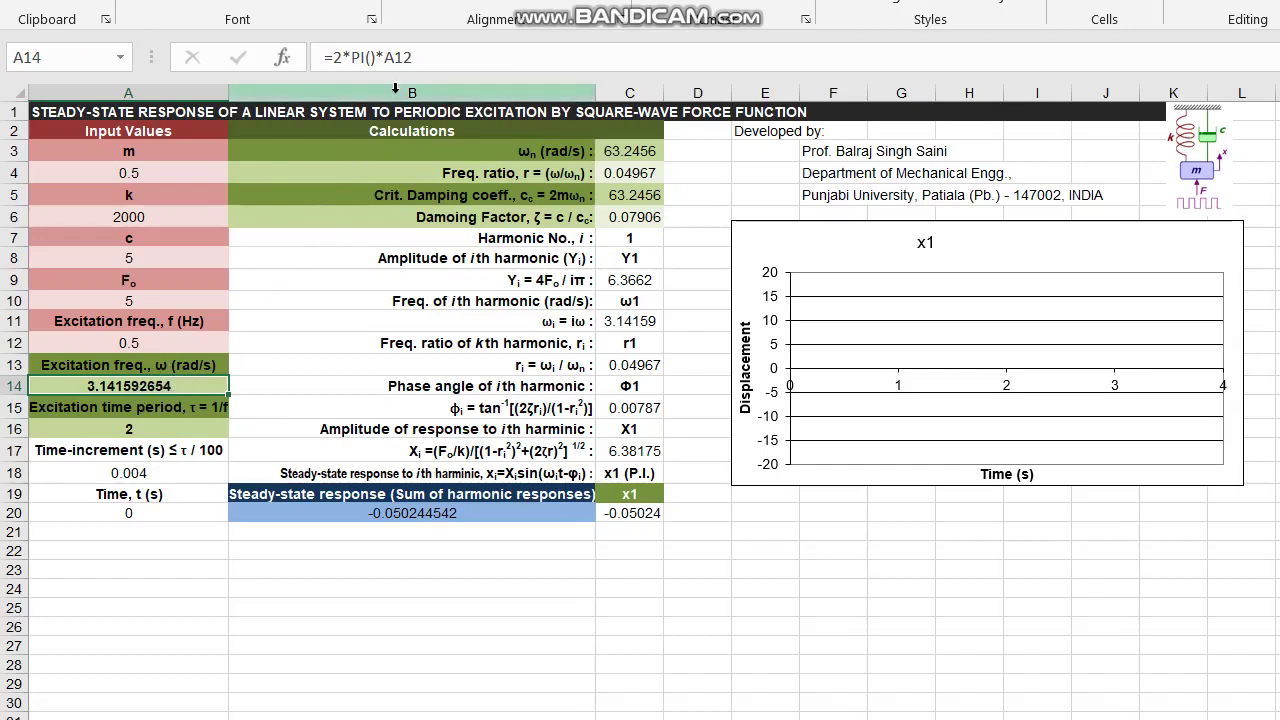
left_click_drag(428, 58, 320, 62)
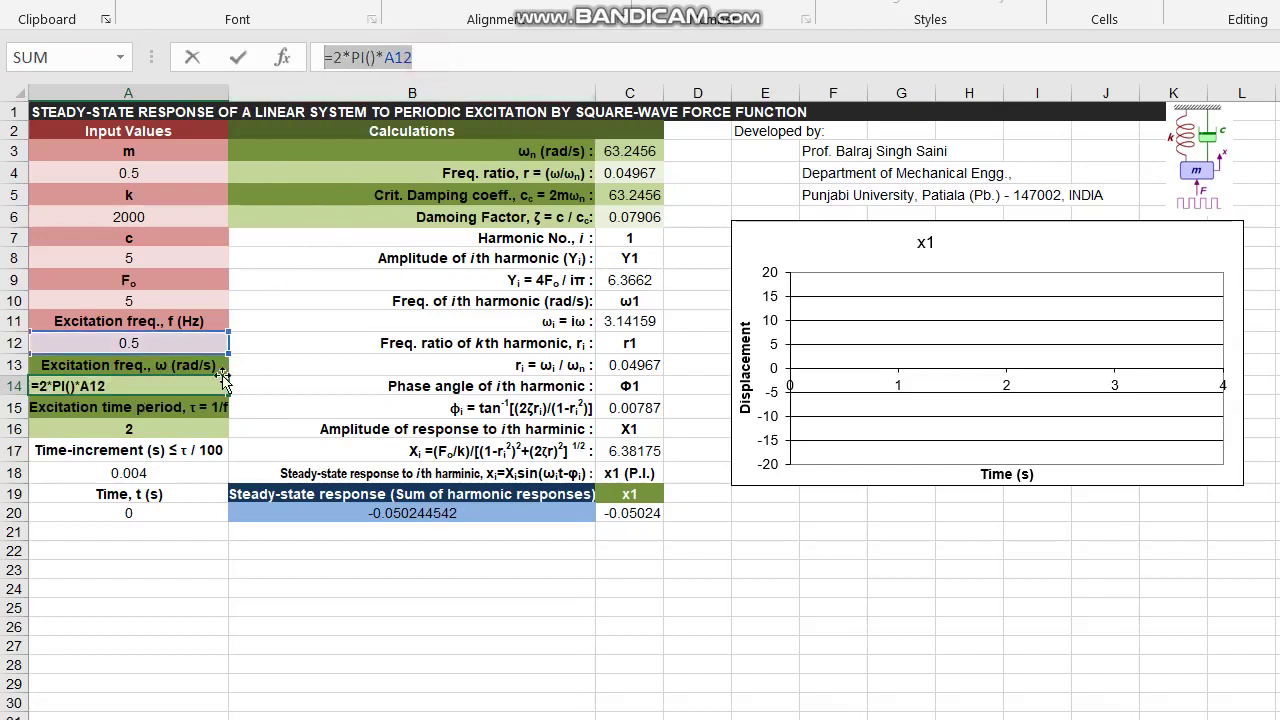
key("Tab")
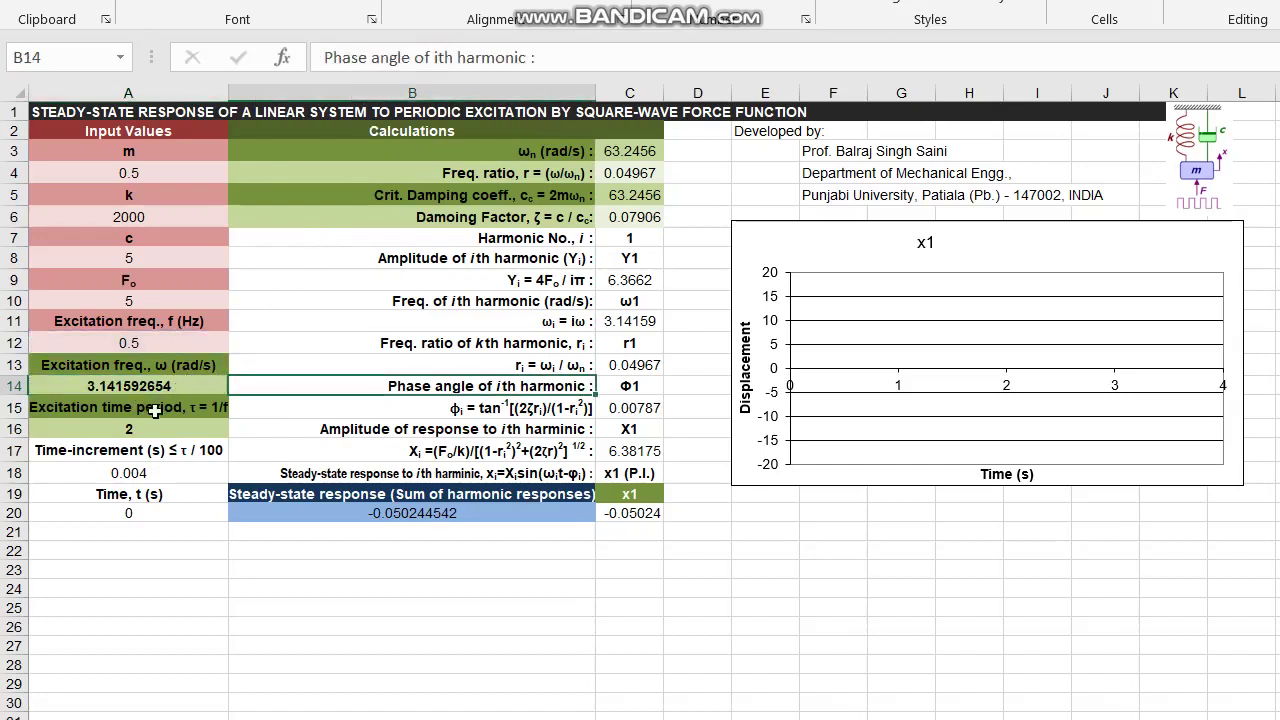
Examine the formulas for the excitation time period in A16 and the time increment in A18.
left_click(148, 414)
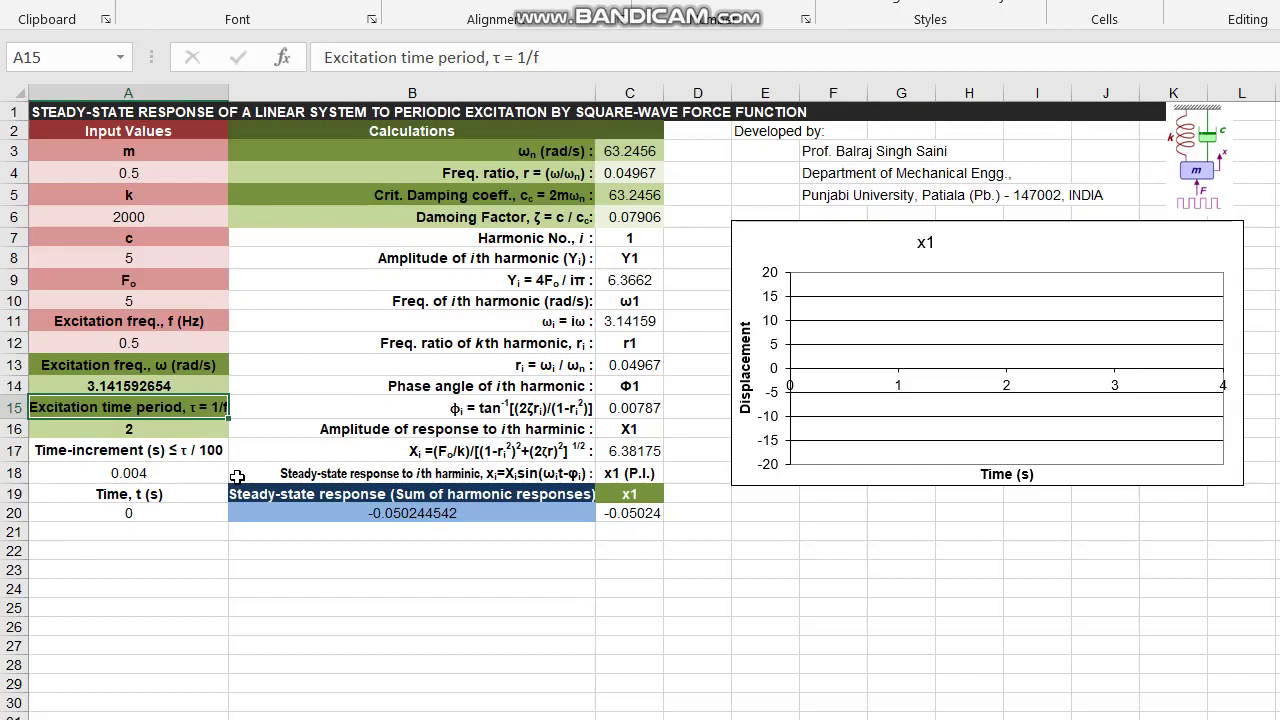
key("Down")
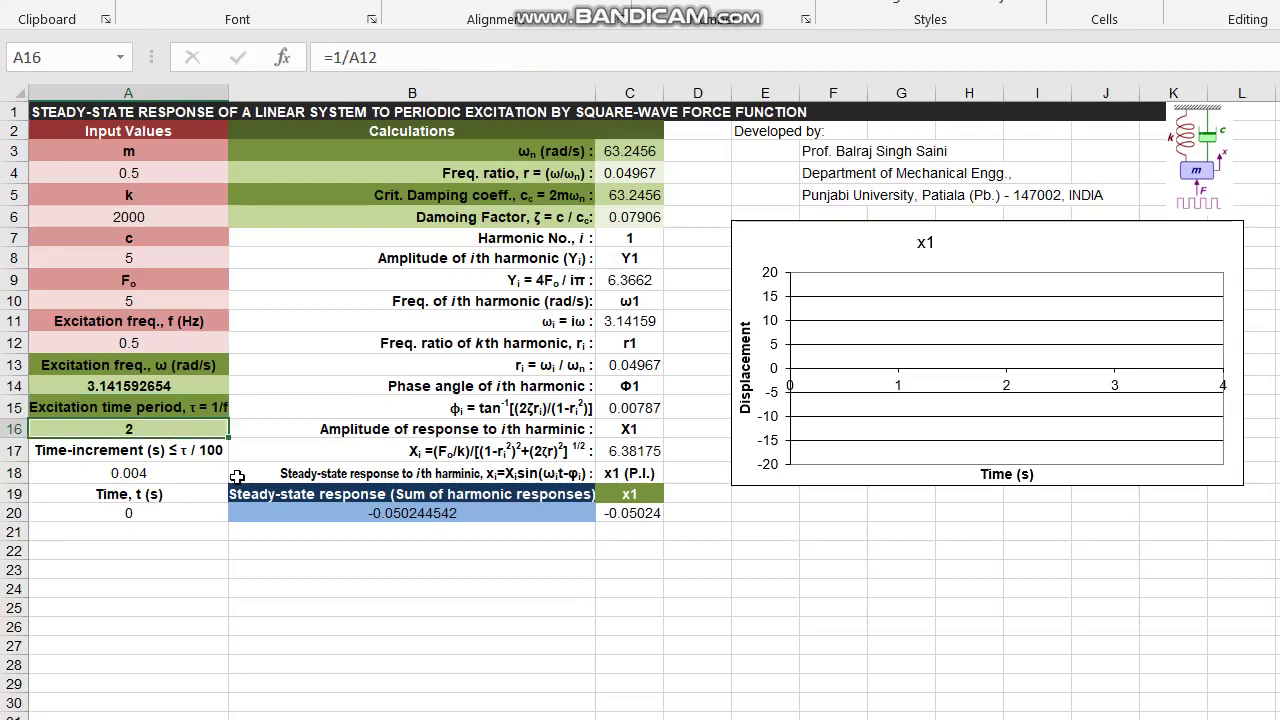
key("Down")
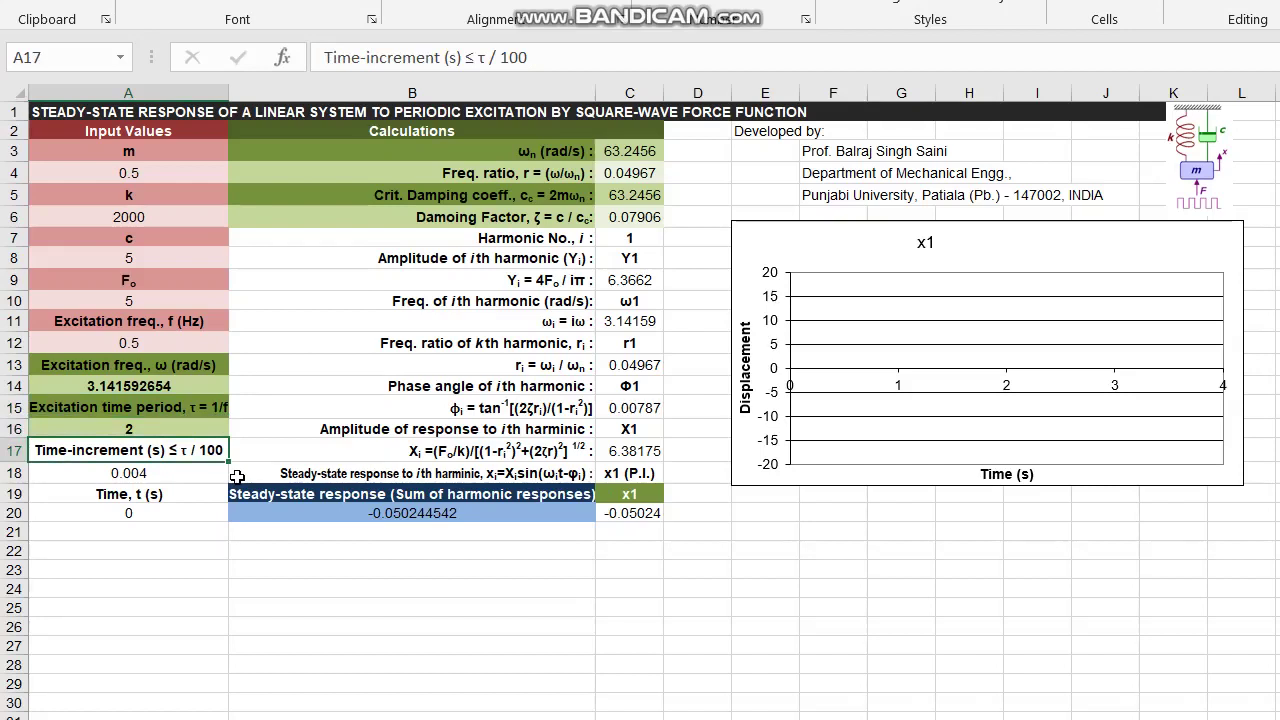
key("Up")
key("Up")
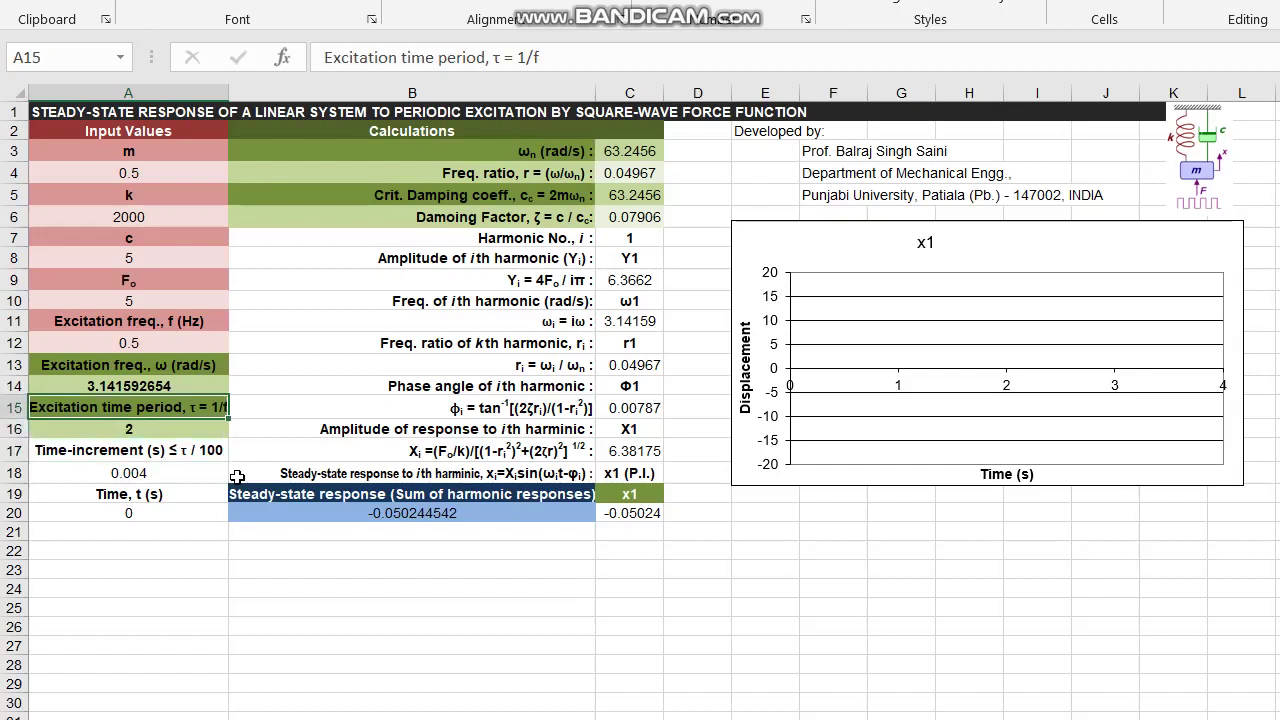
key("Down")
key("Down")
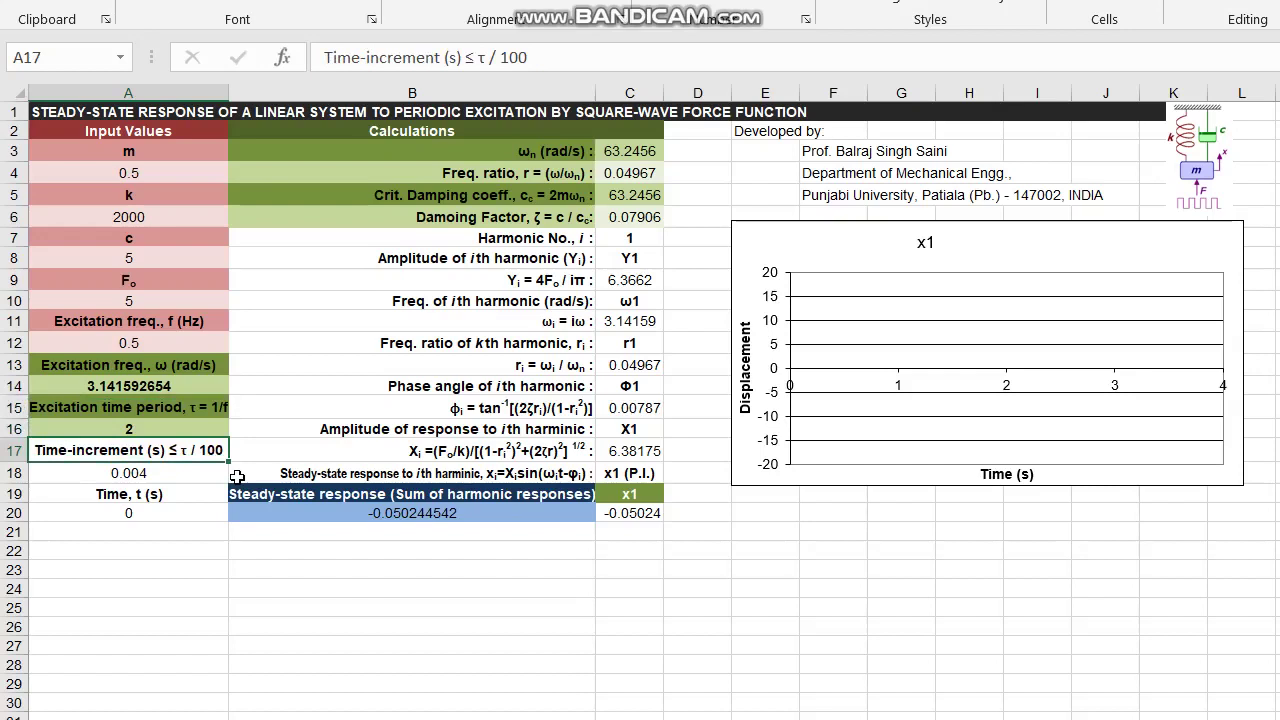
key("Down")
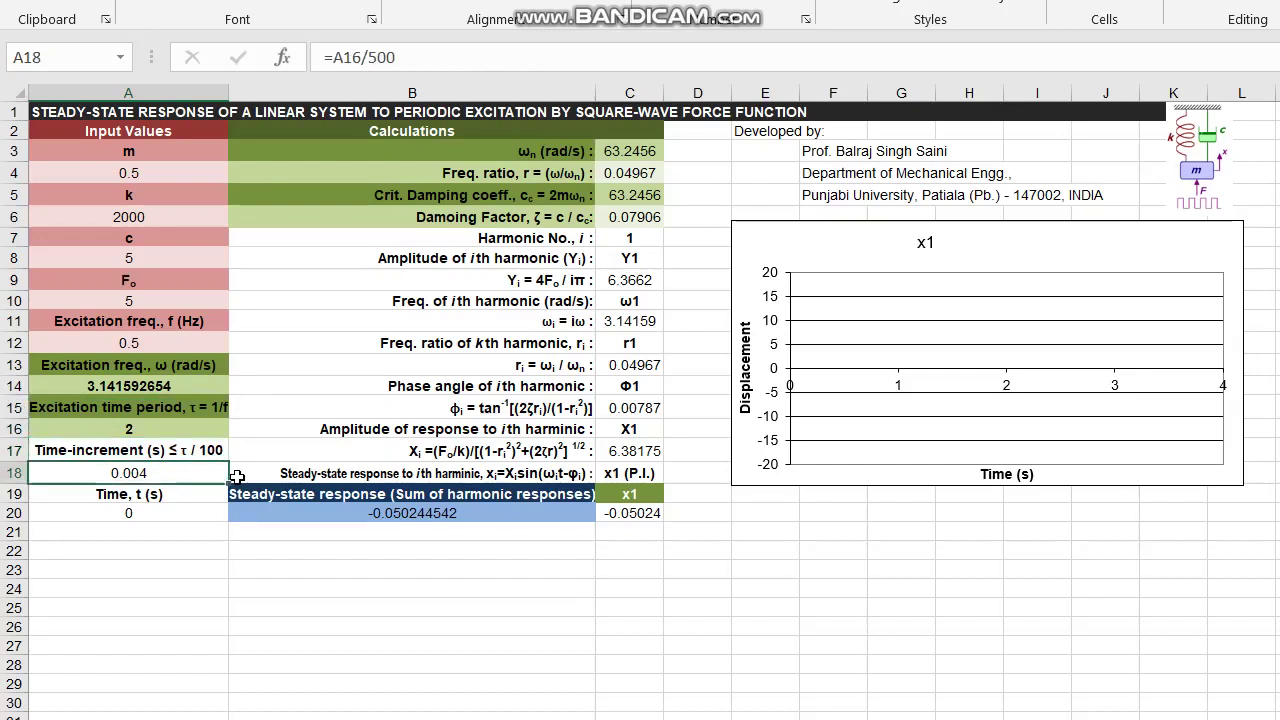
Enter the formula =A20+A$18 in cell A21 to add the time increment to the starting time.
left_click(149, 512)
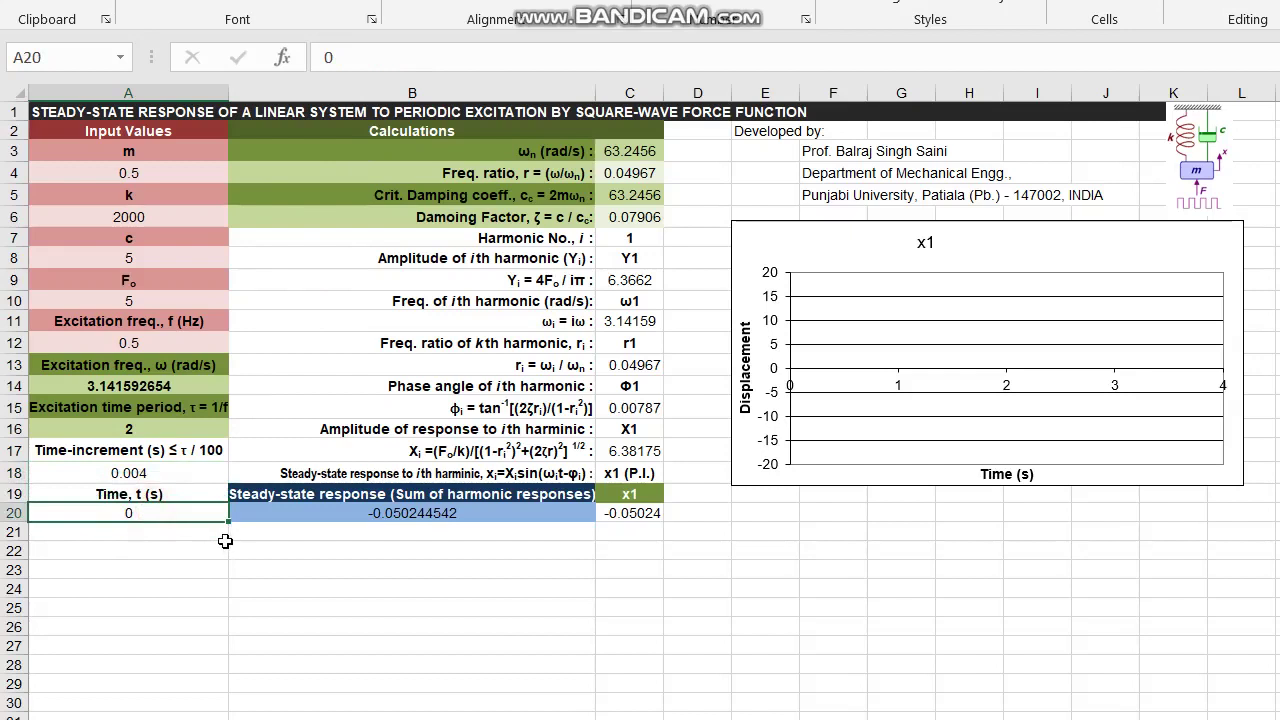
left_click(156, 531)
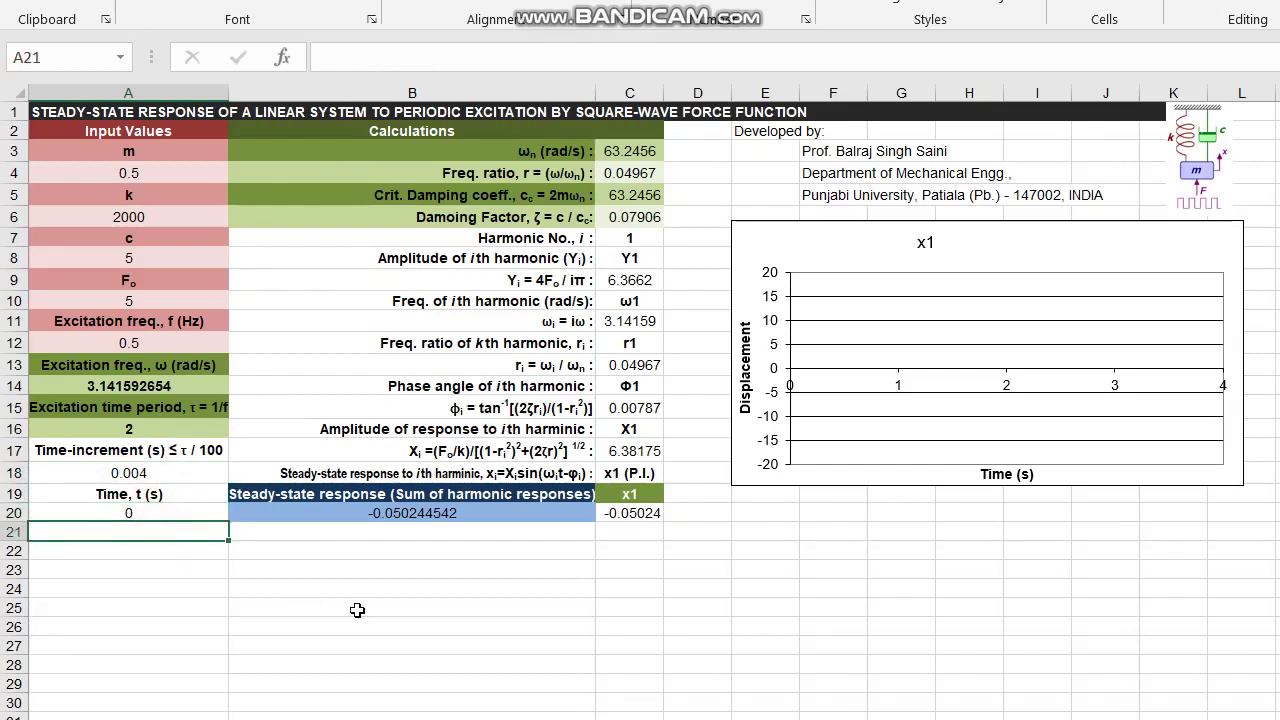
type("=a20")
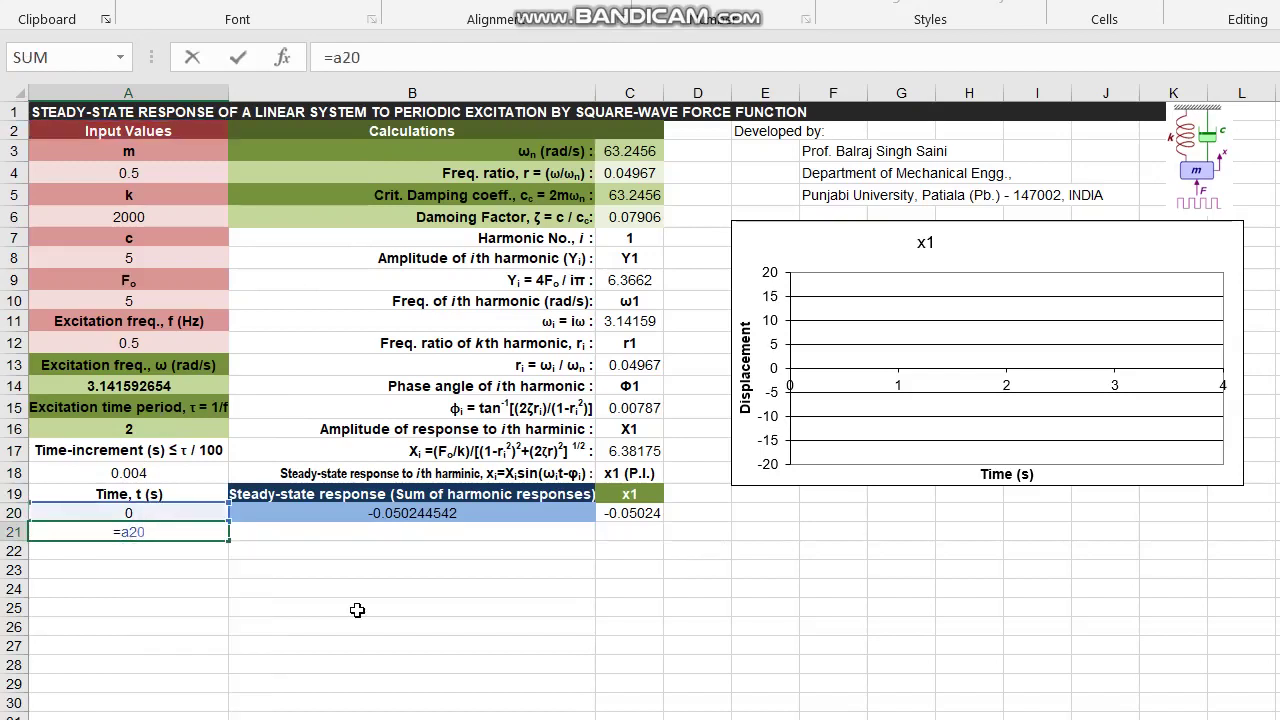
type("+a")
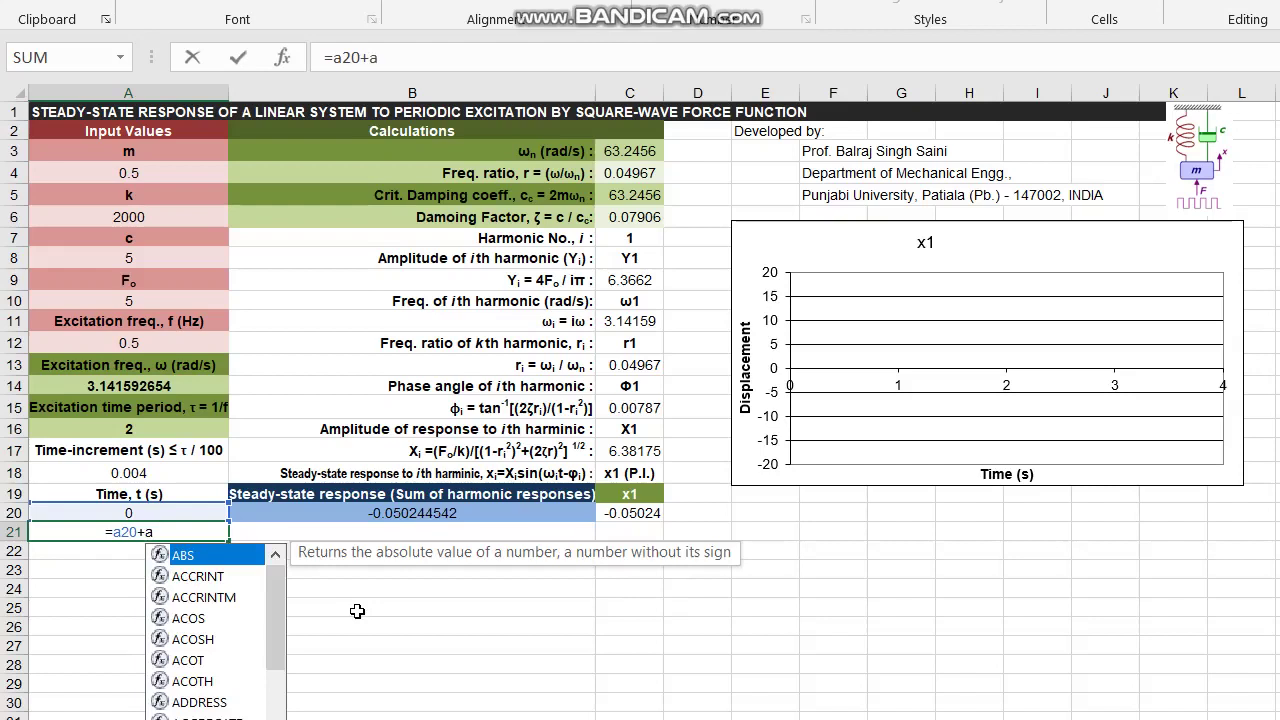
type("$18")
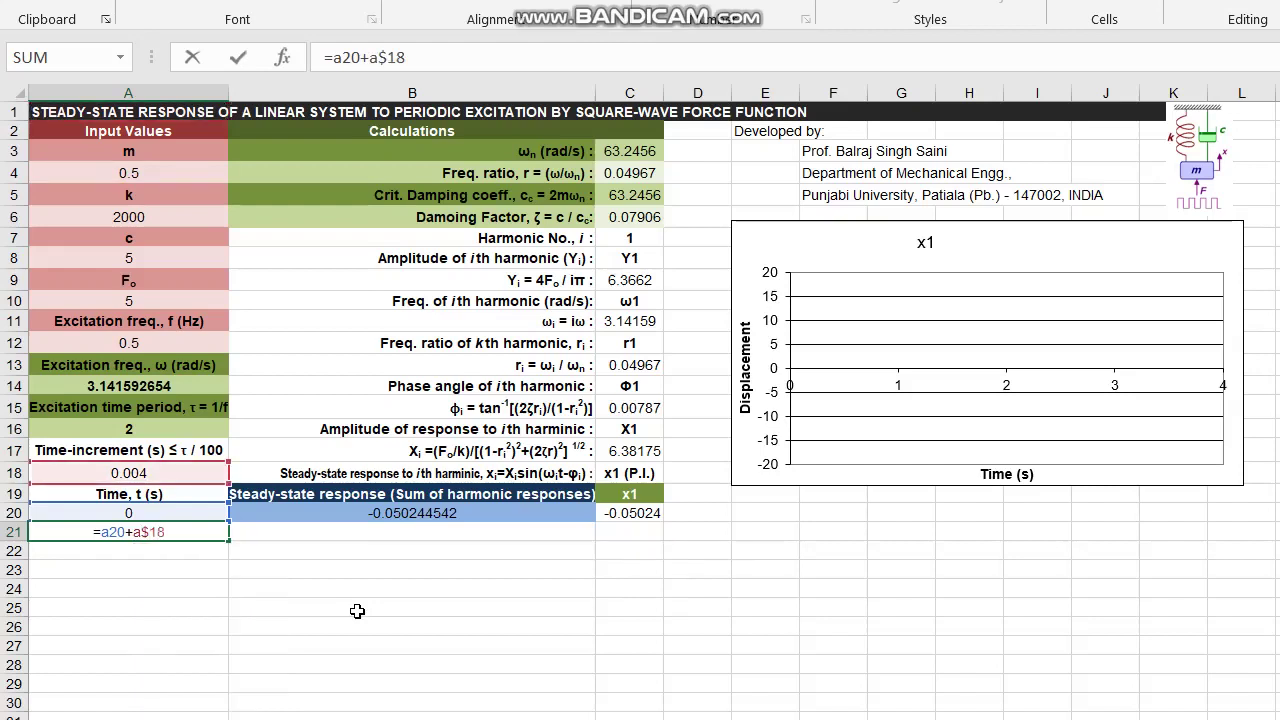
key("Return")
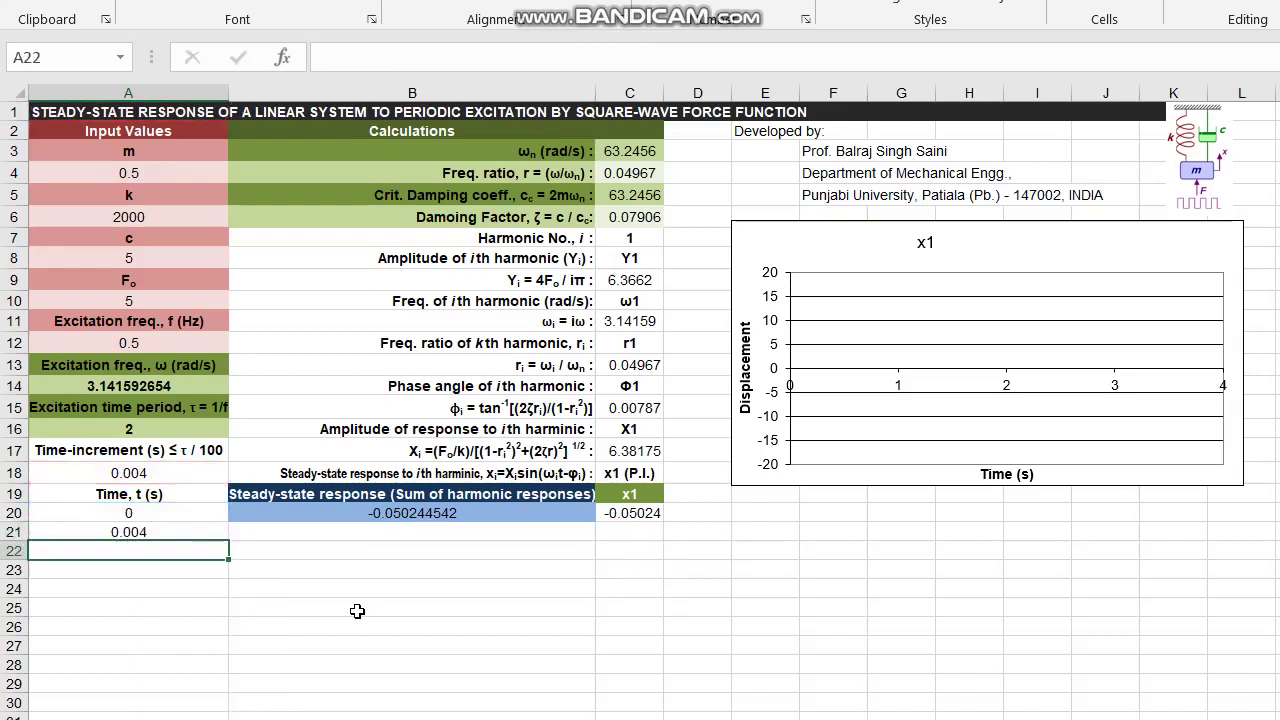
key("Up")
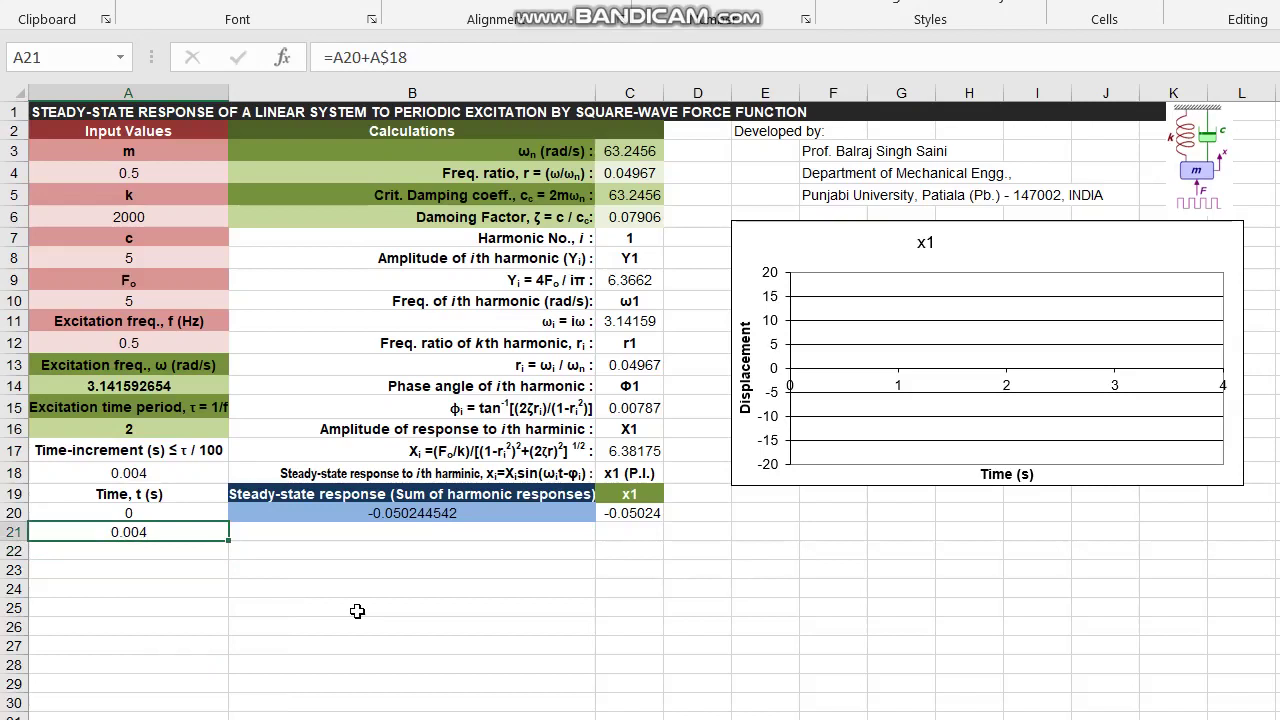
Examine the formulas for natural frequency, frequency ratio, critical damping coefficient and damping factor in C3 to C6.
key("Up")
key("Up")
key("Up")
key("Up")
key("Up")
key("Up")
key("Up")
key("Up")
key("Up")
key("Up")
key("Up")
key("Up")
key("Up")
key("Up")
key("Up")
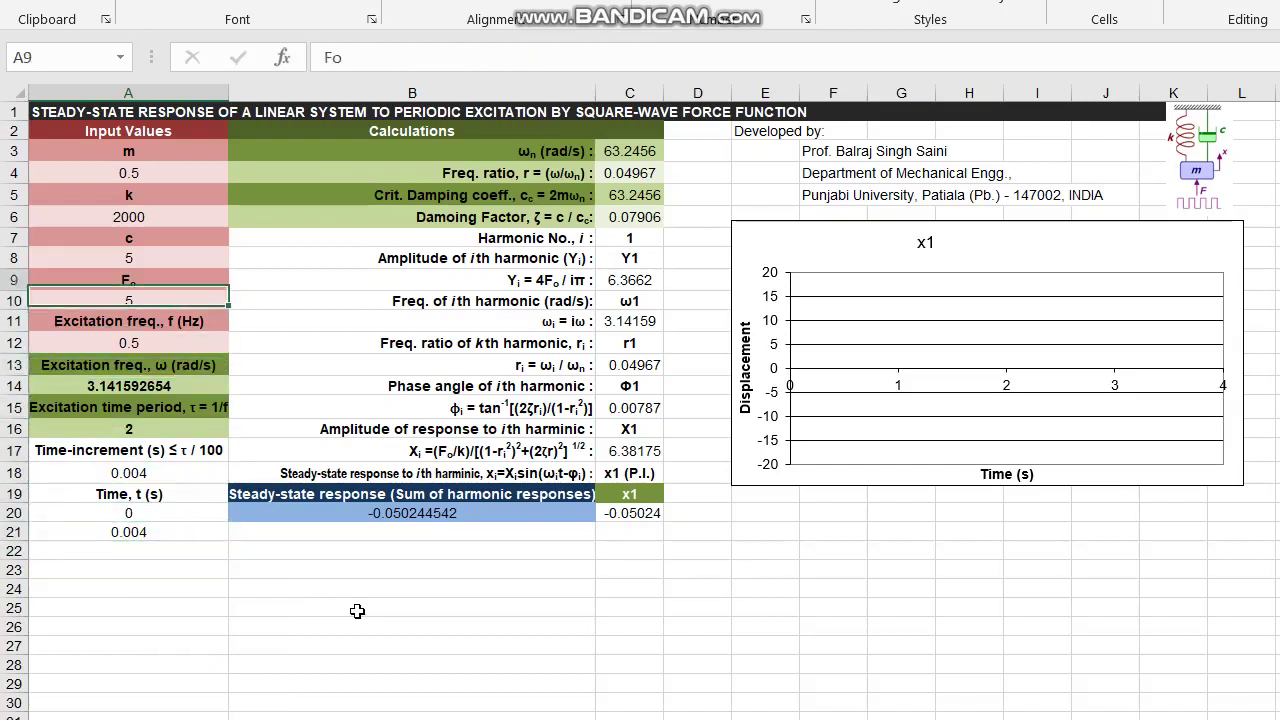
key("Up")
key("Up")
key("Up")
key("Up")
key("Right")
key("Down")
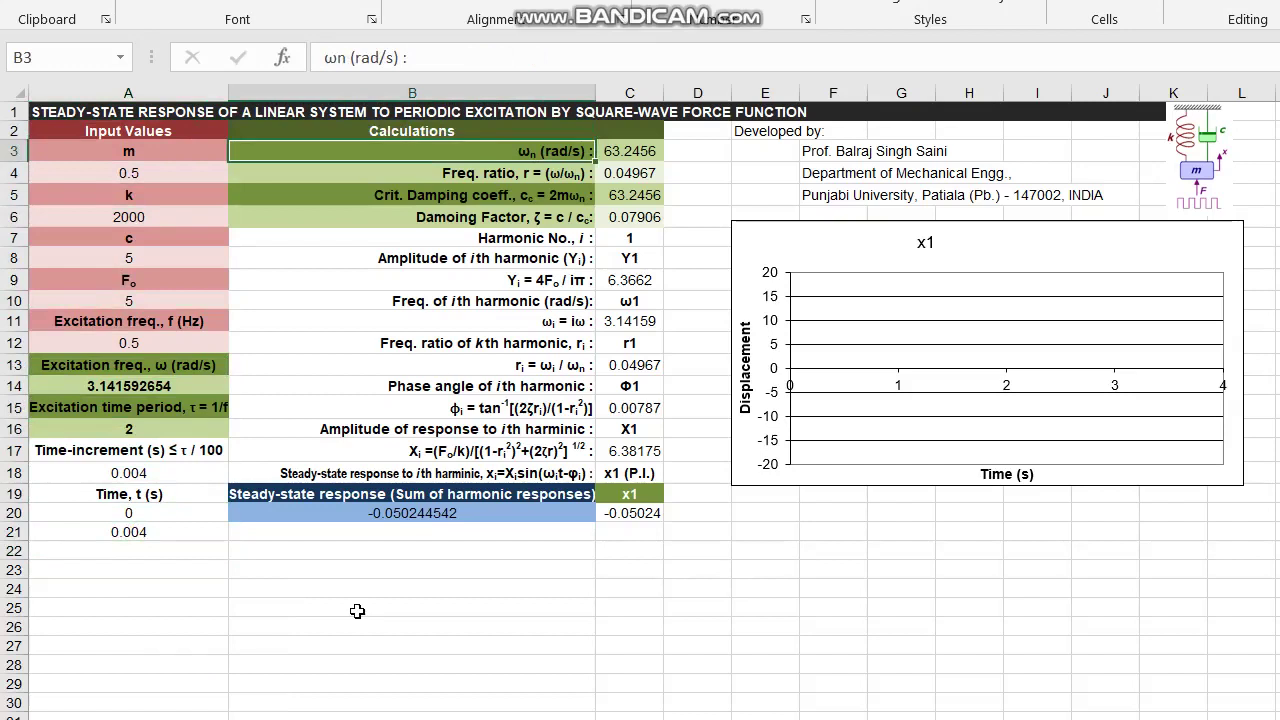
key("Right")
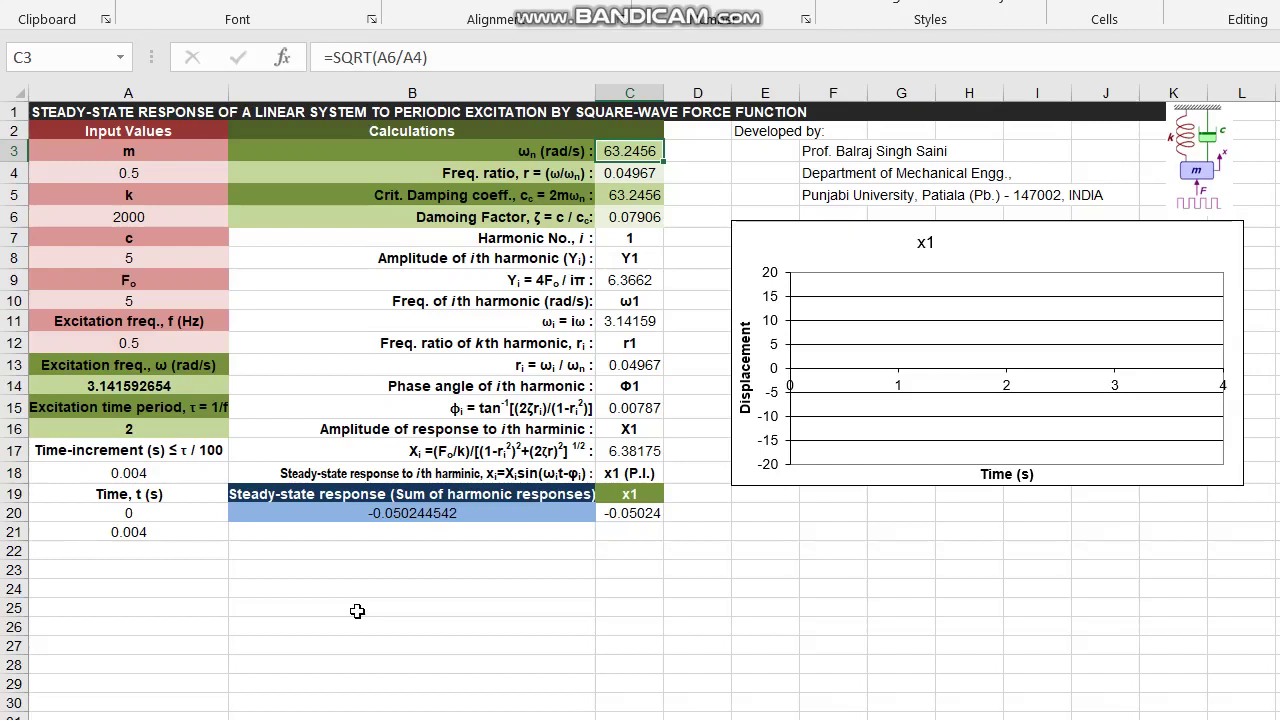
key("Down")
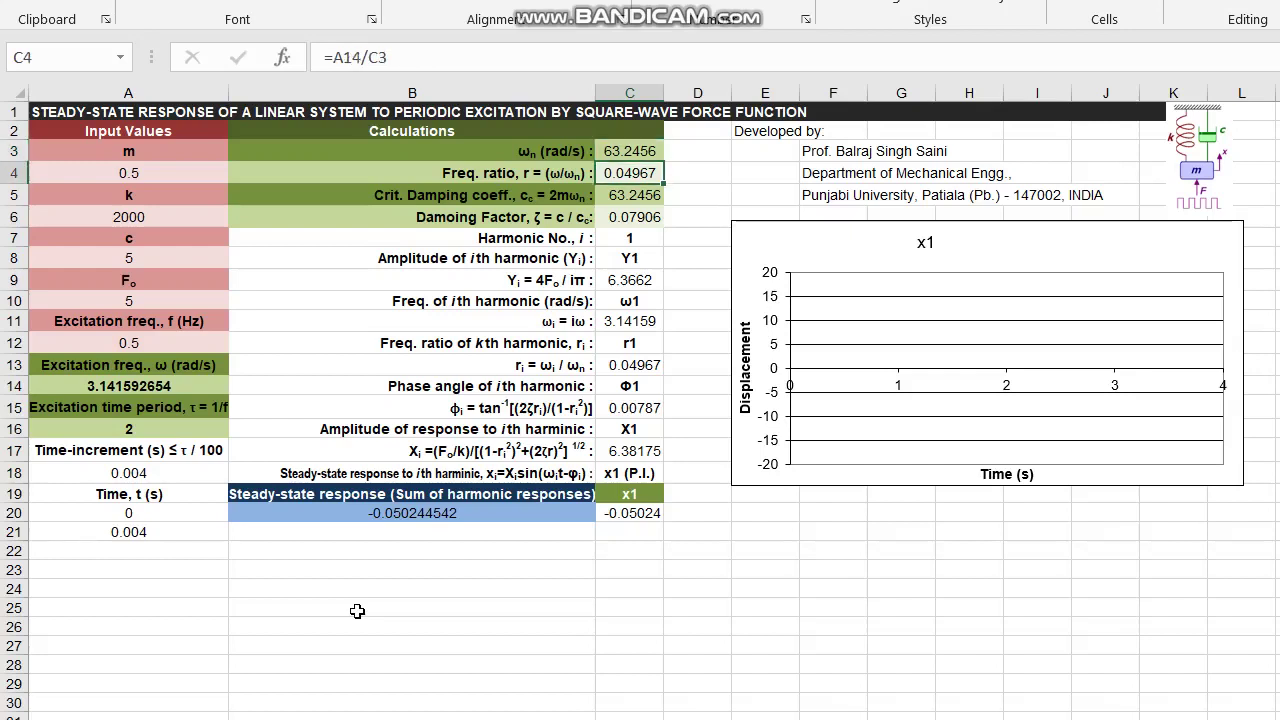
key("Down")
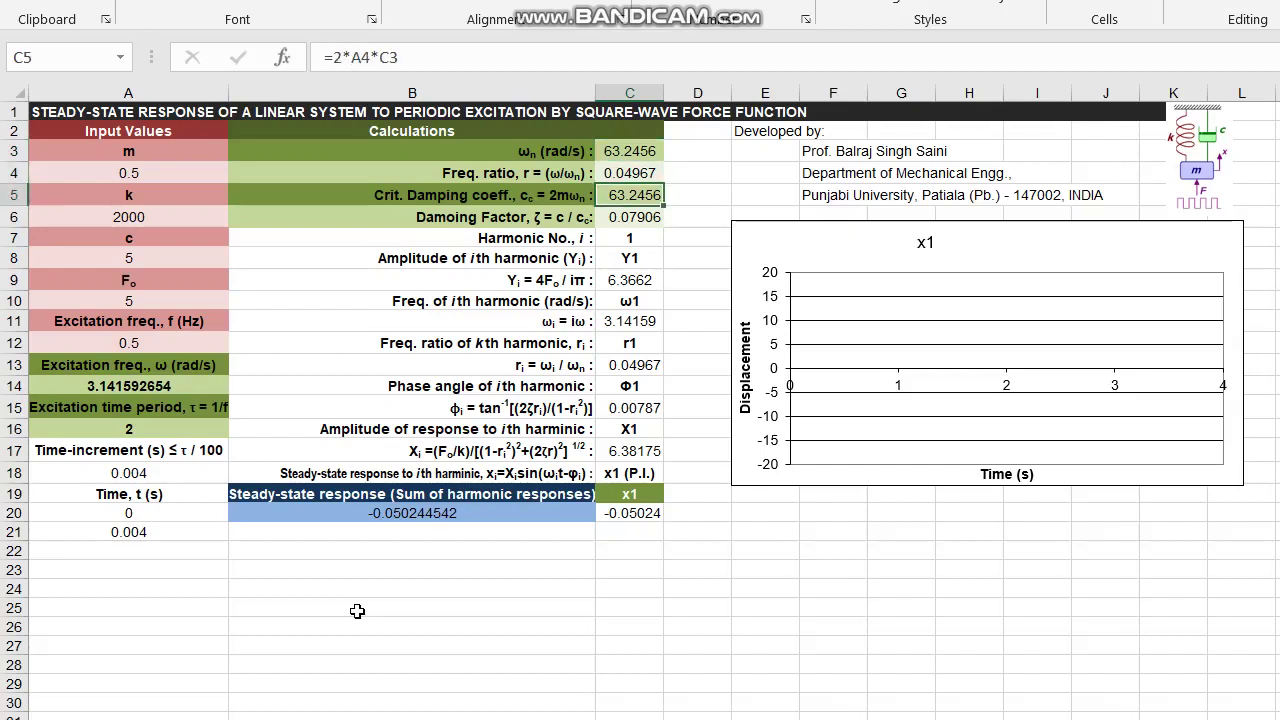
key("Down")
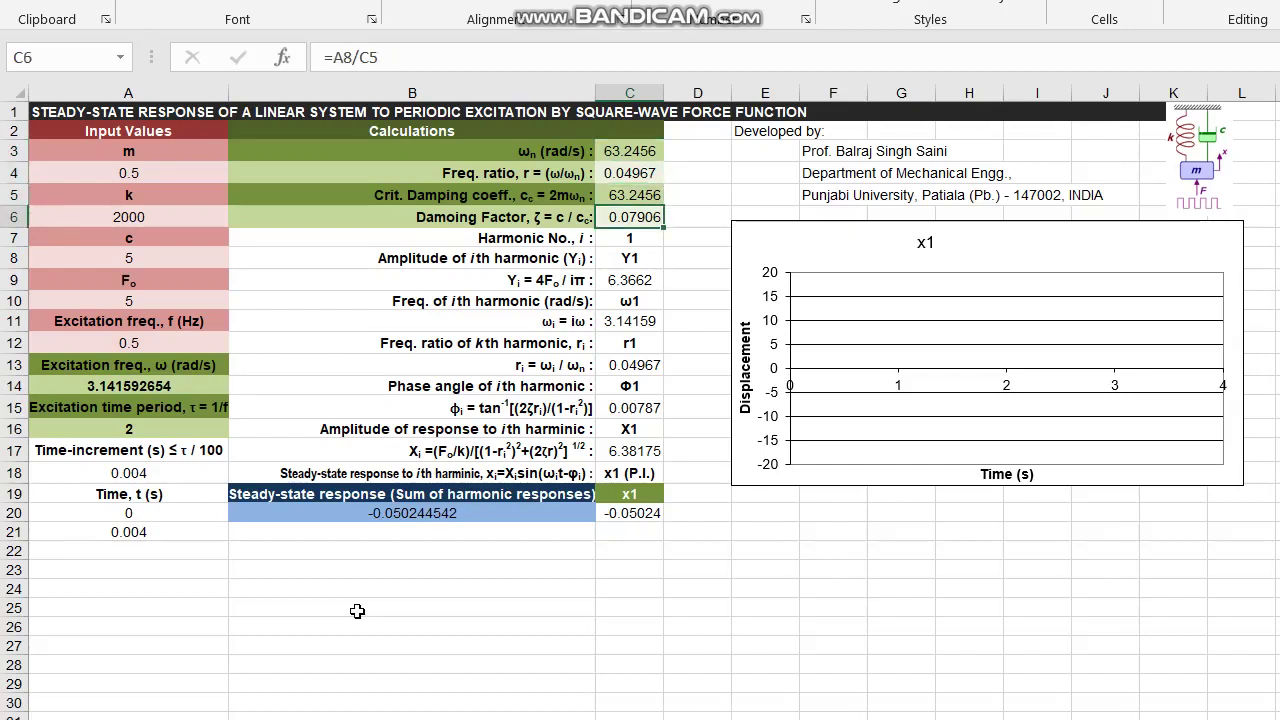
Correct the misspelled word in the B6 label so that it reads "Damping Factor".
key("Left")
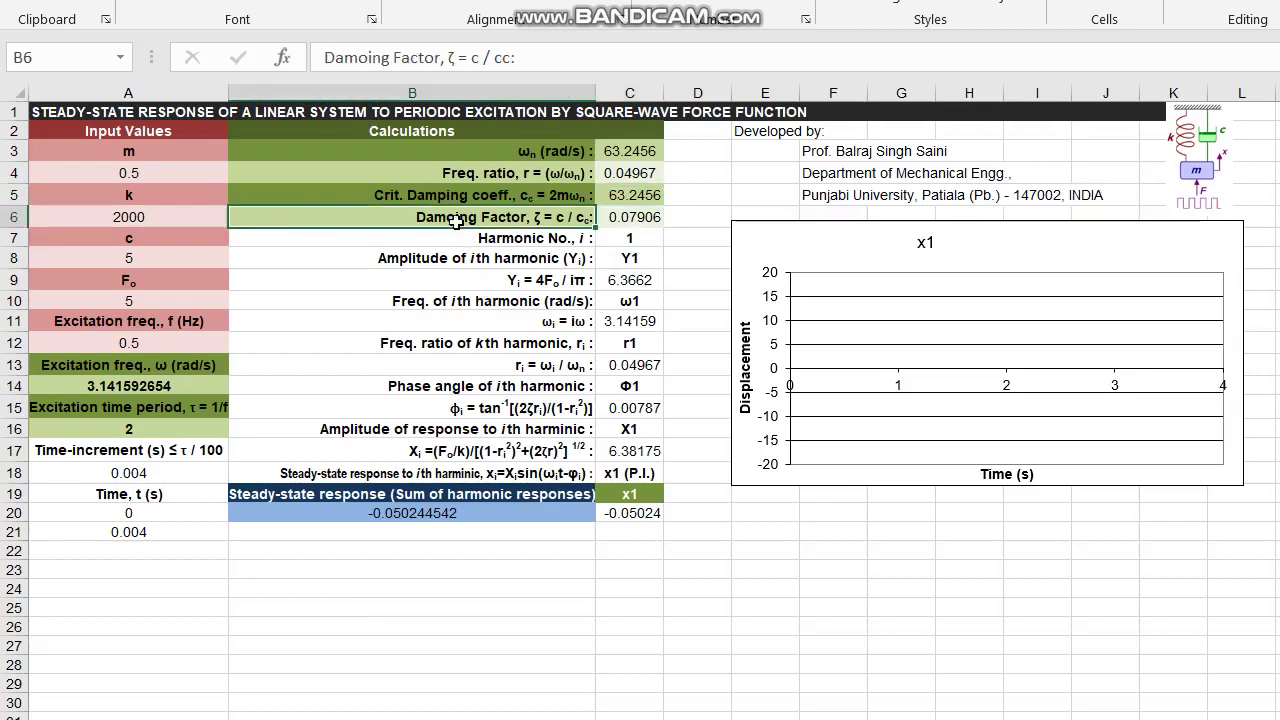
double_click(455, 222)
key("BackSpace")
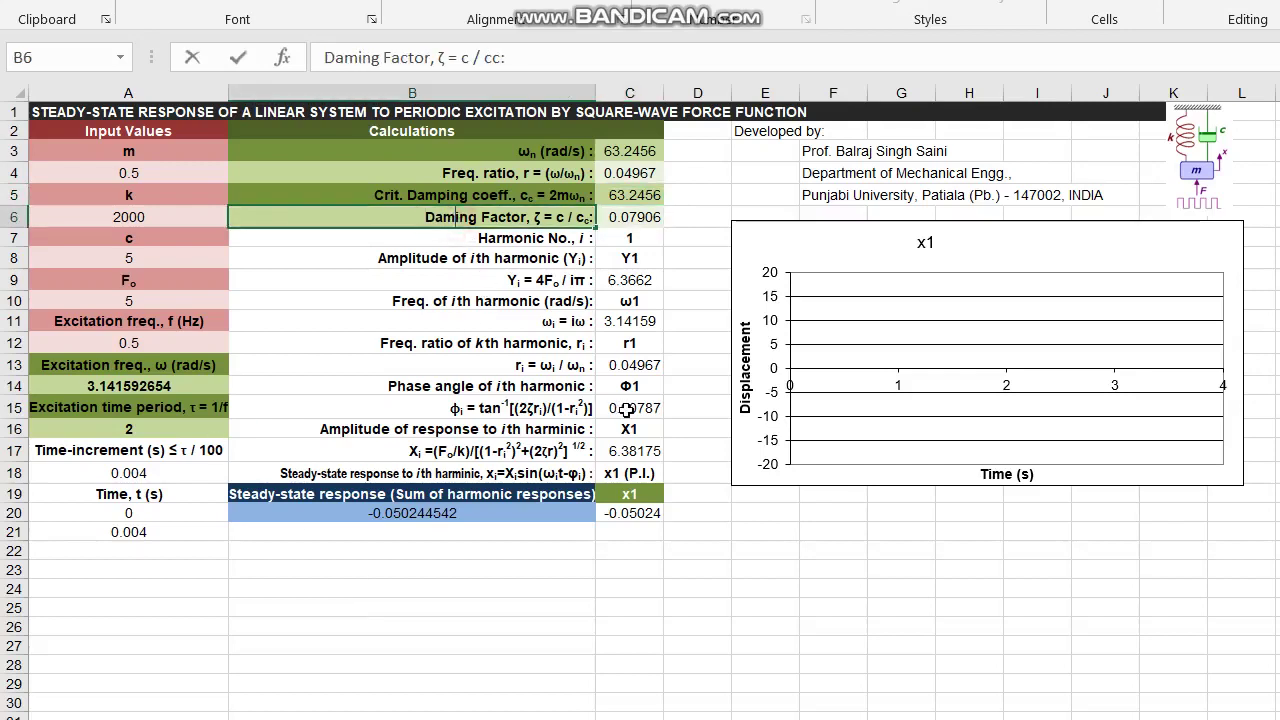
key("Return")
key("Up")
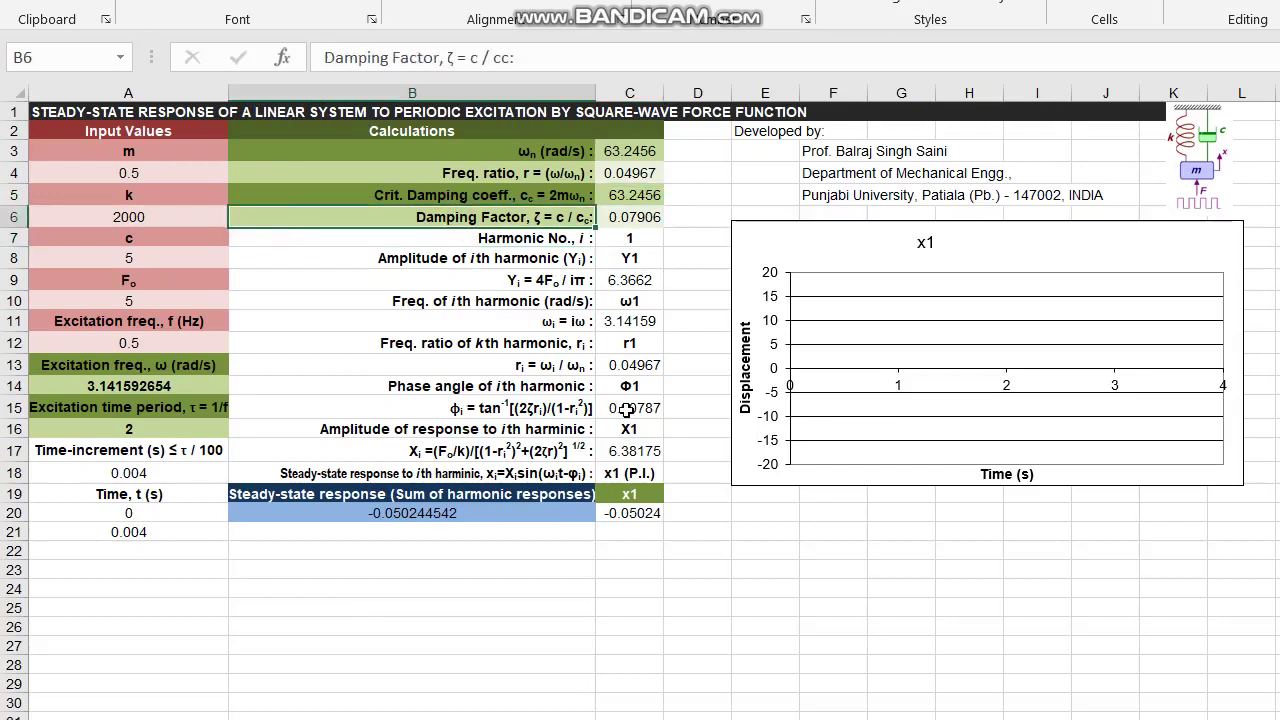
Enter the formula =C7+2 in cell D7 for the next harmonic number and move the chart clear of column D.
key("Right")
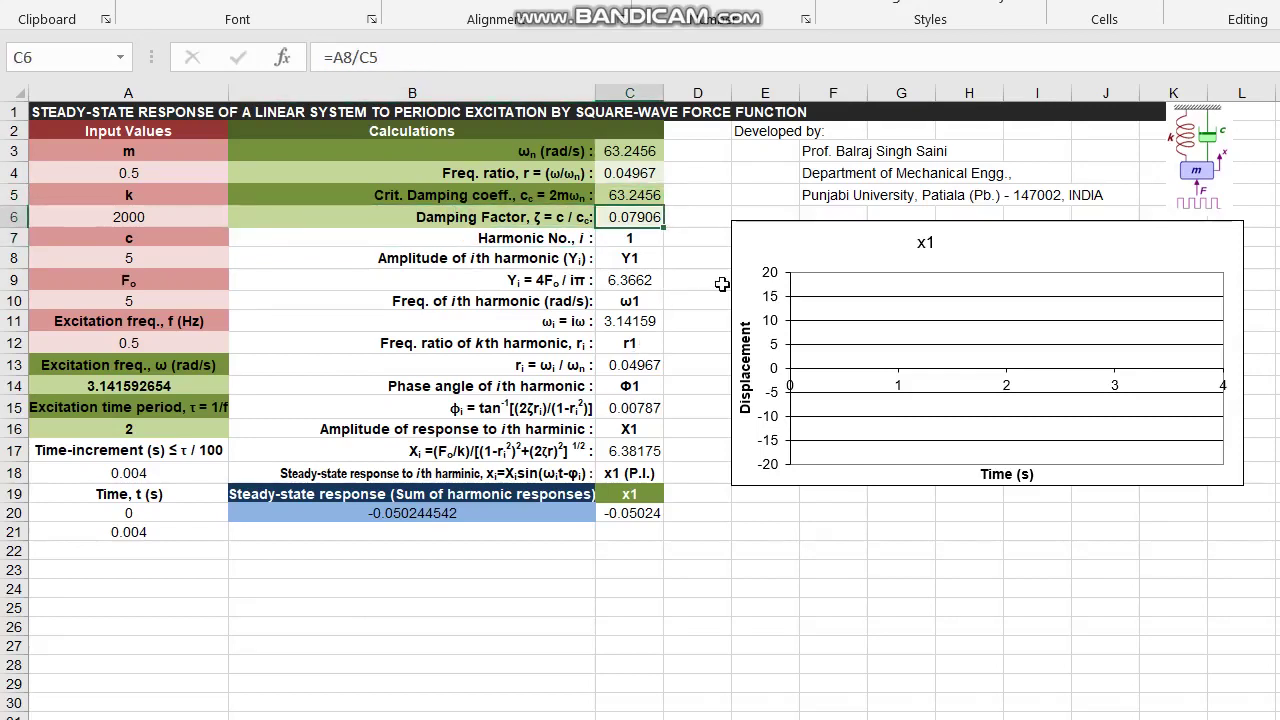
key("Down")
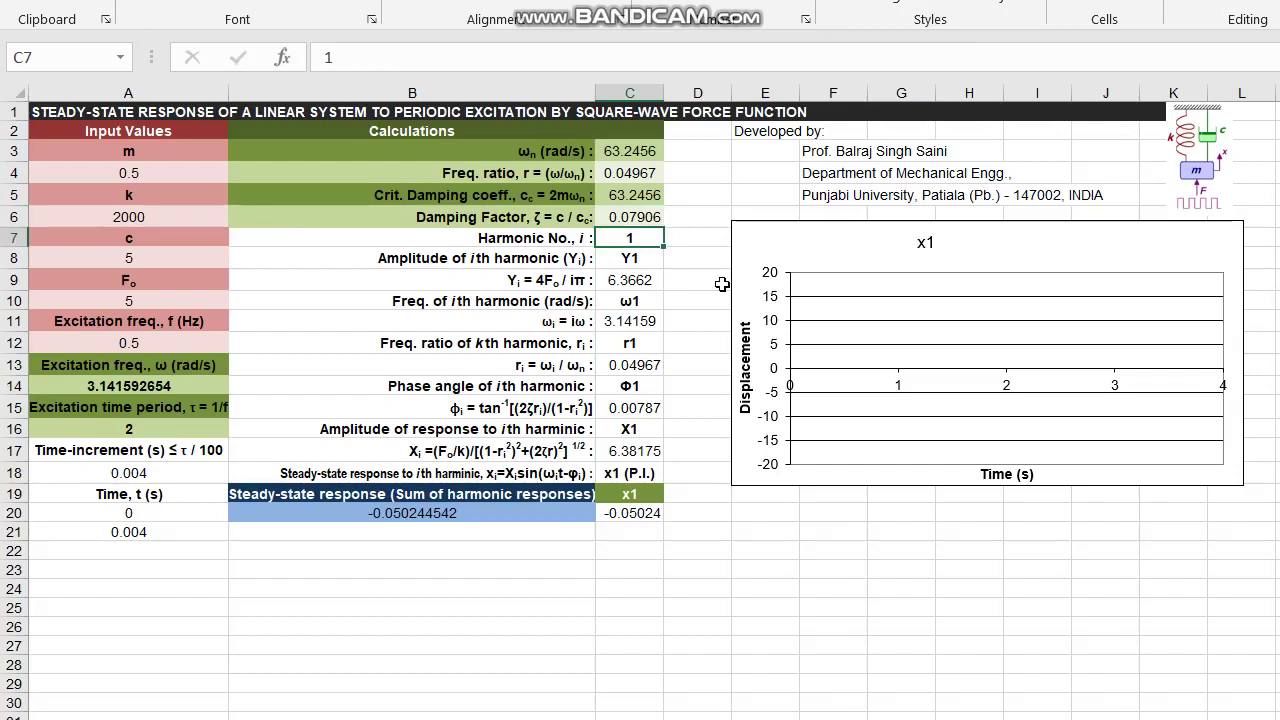
key("Right")
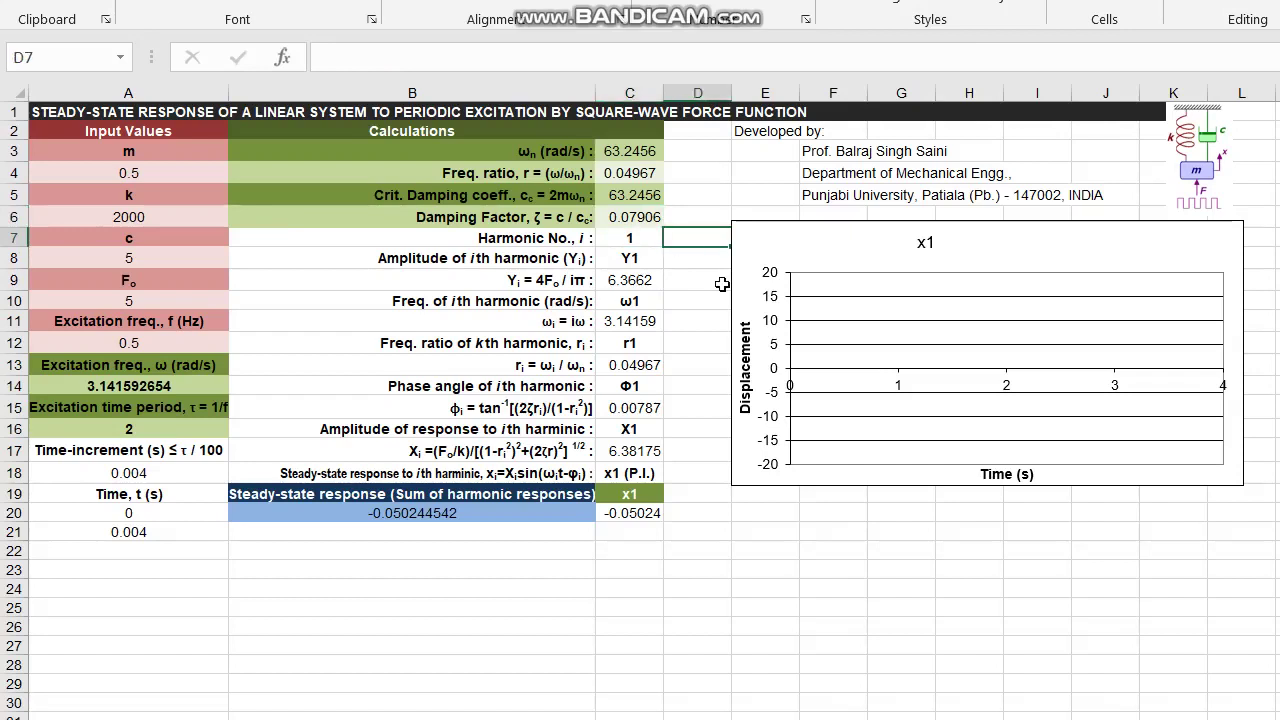
type("=c7")
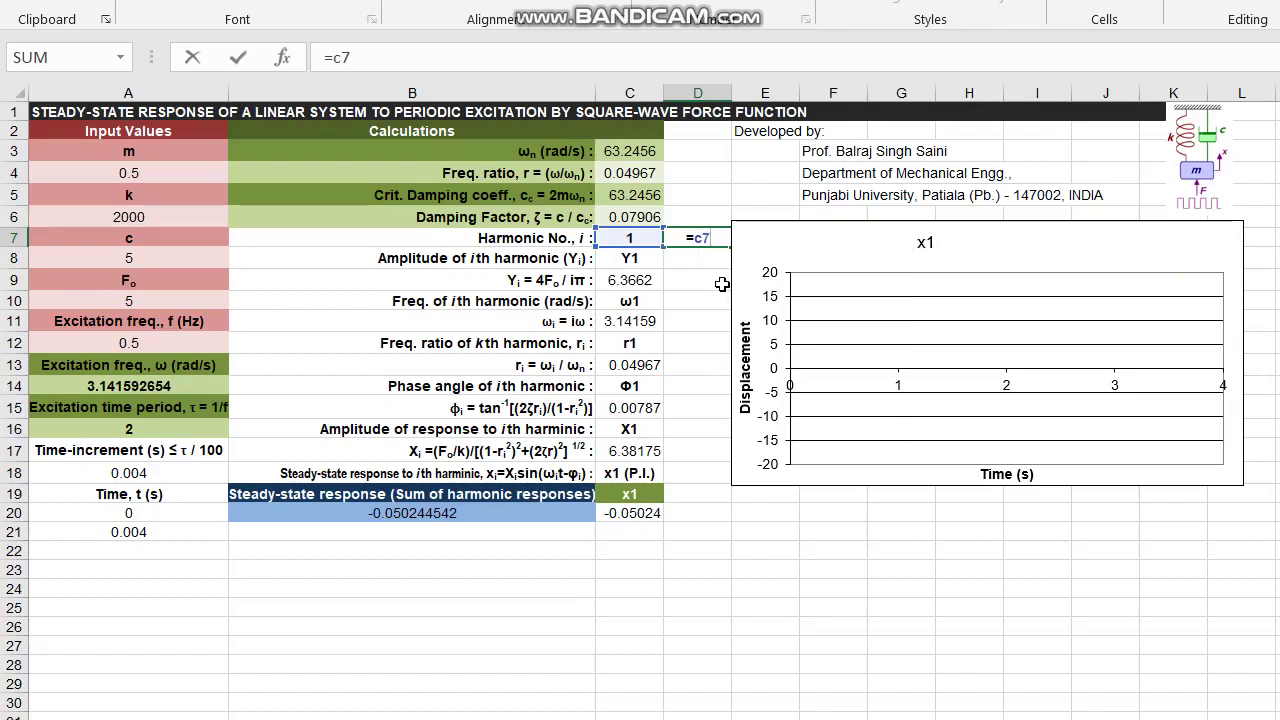
type("+2")
key("Return")
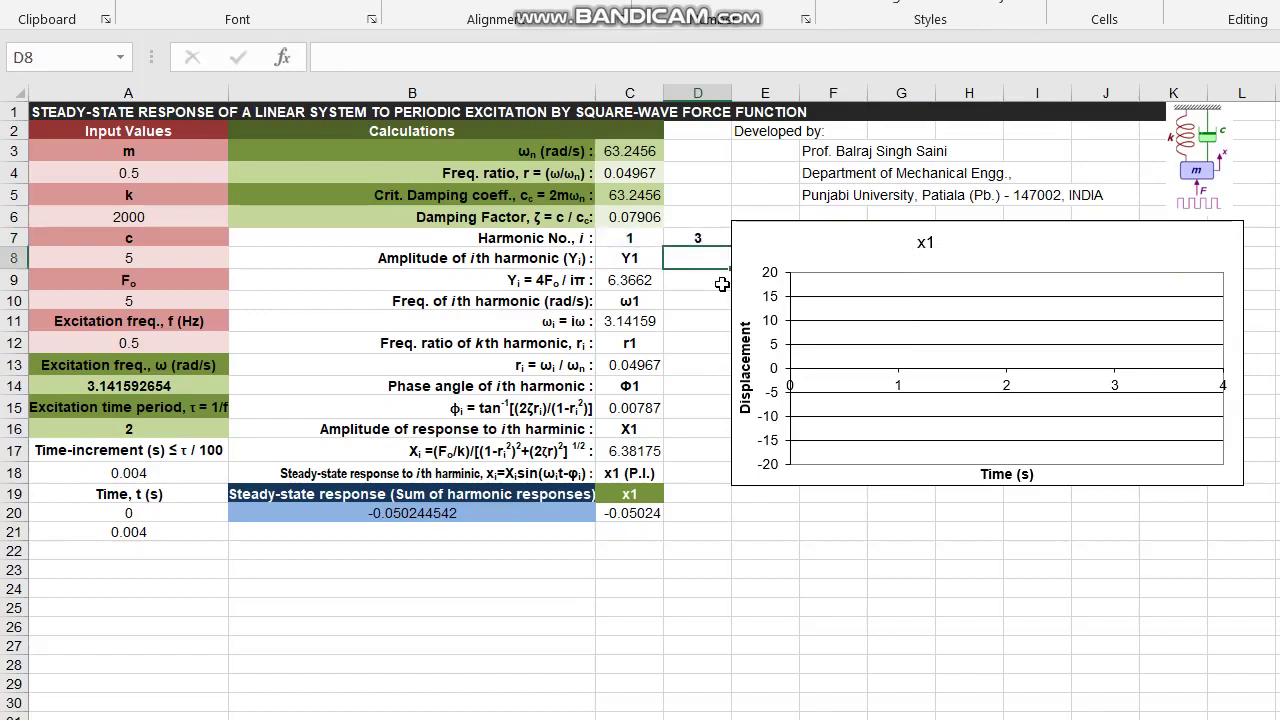
left_click_drag(732, 235, 755, 233)
left_click(697, 238)
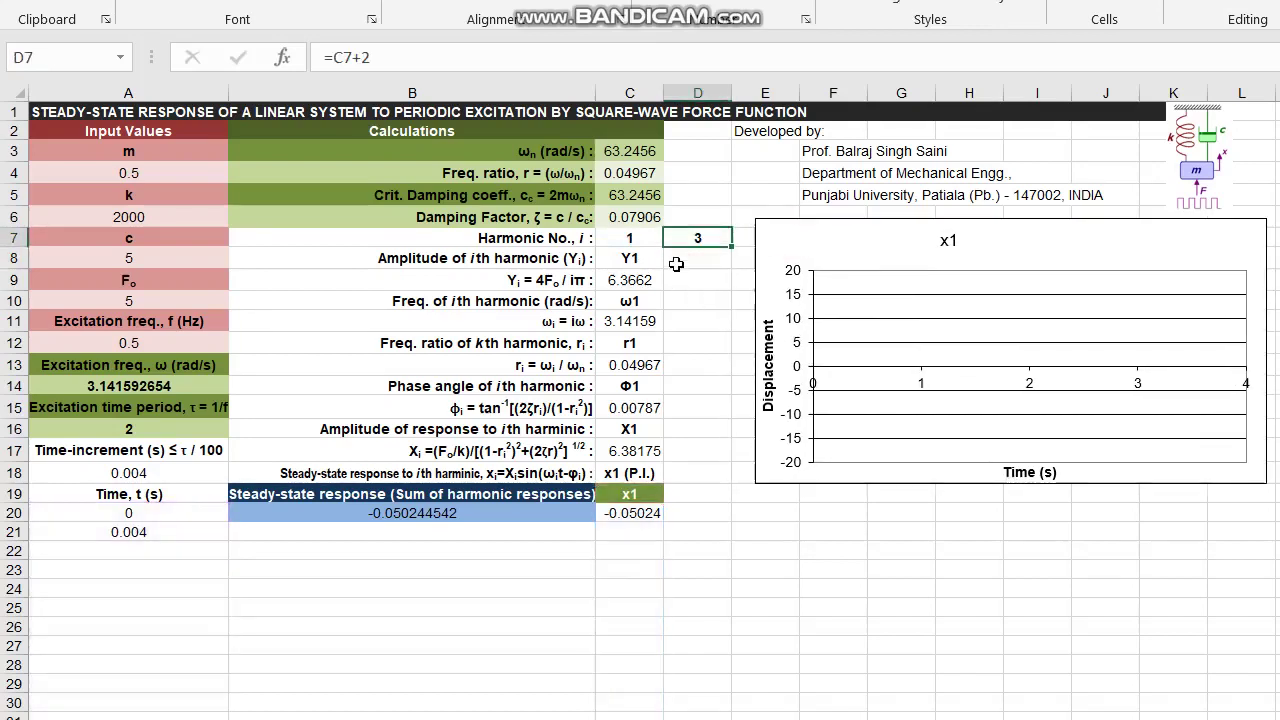
Examine the label and calculation formulas for the harmonic's amplitude and frequency in C8 to C11, including the cells referenced by C9.
left_click(640, 259)
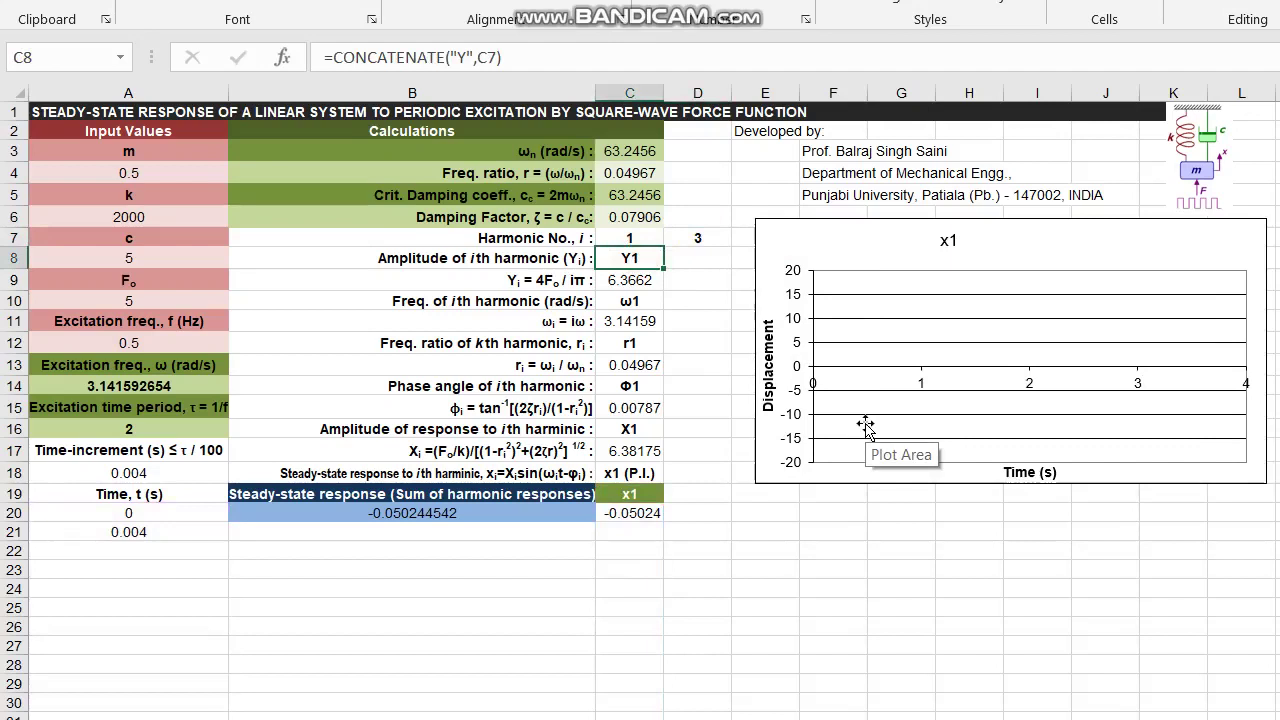
key("Left")
key("Right")
key("Down")
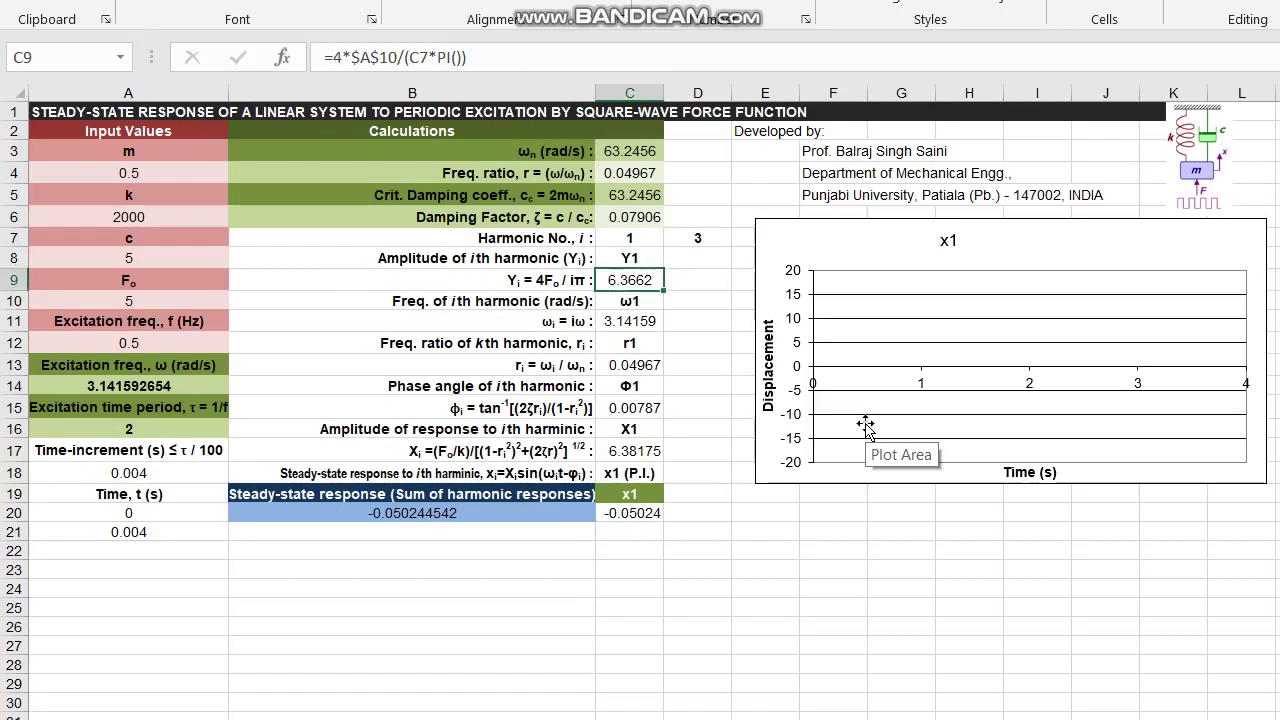
key("Down")
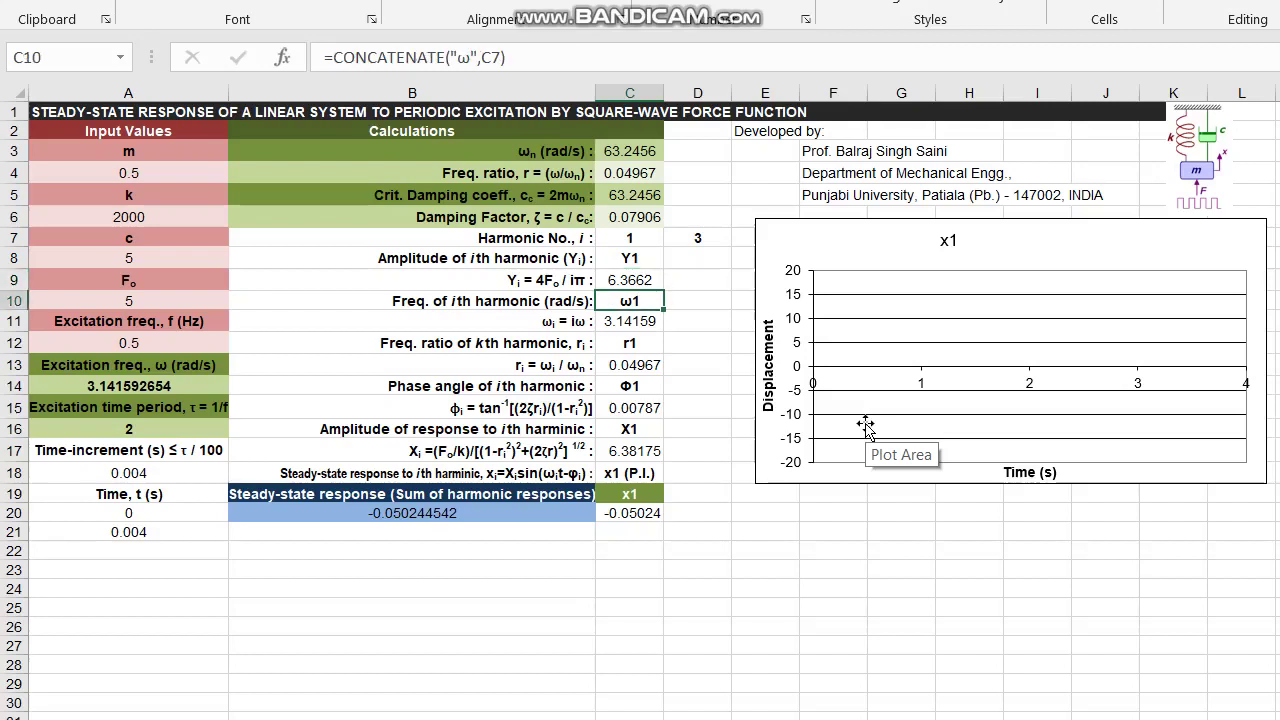
key("Down")
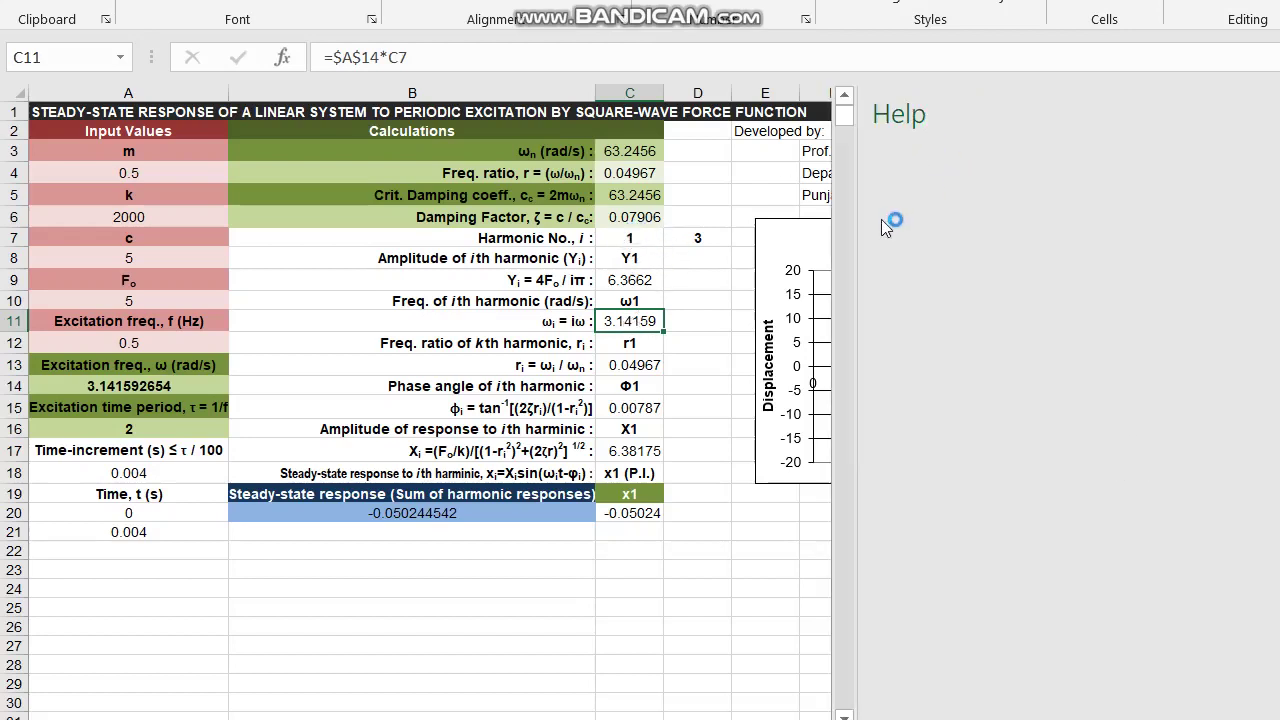
left_click(680, 276)
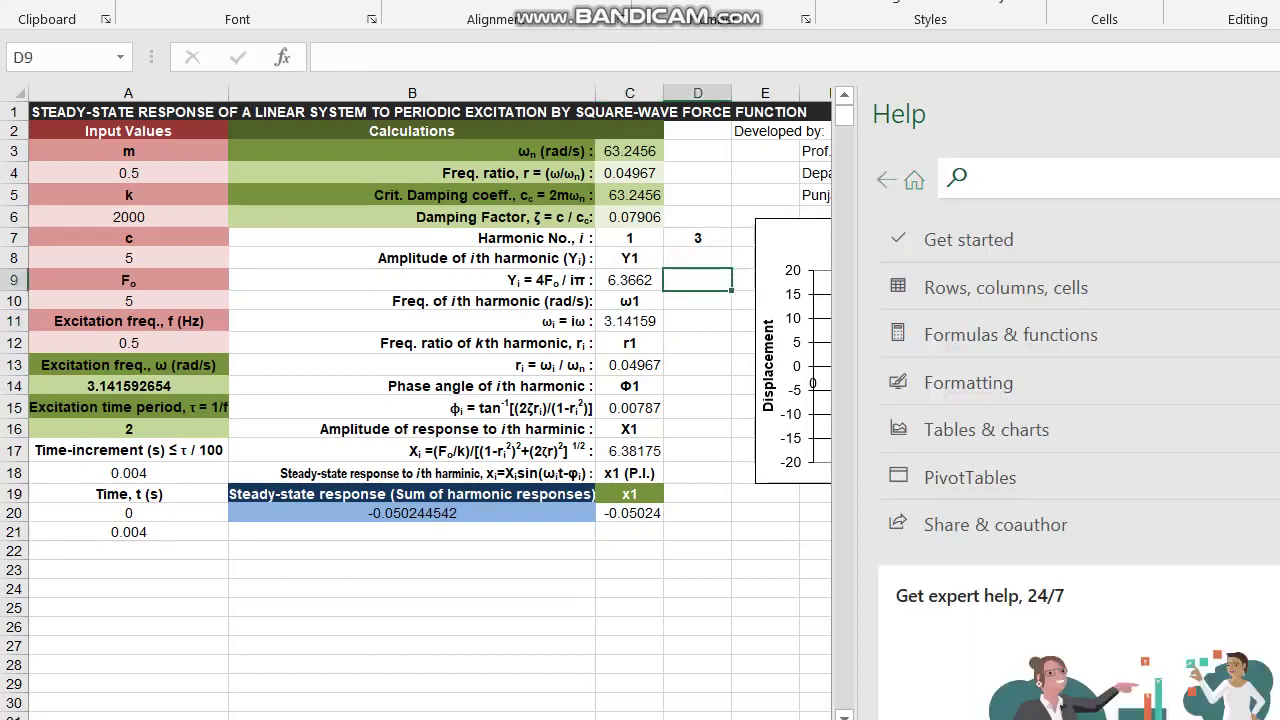
left_click(622, 280)
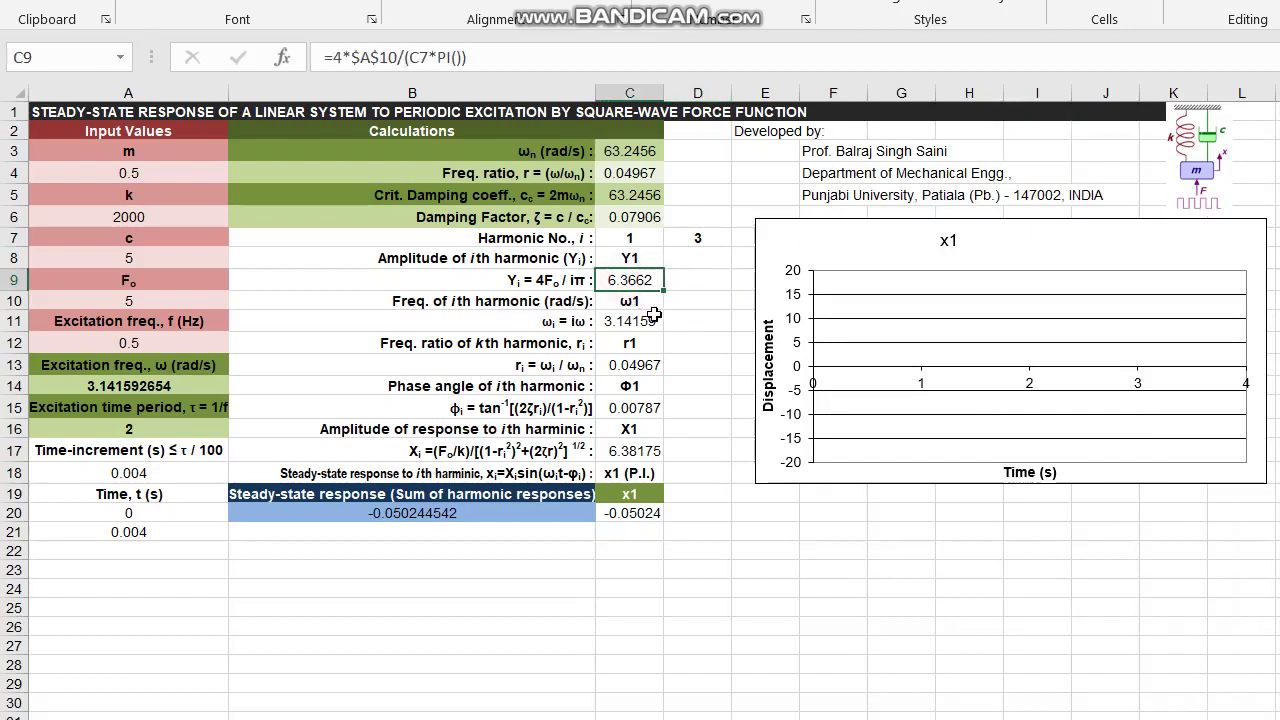
key("F2")
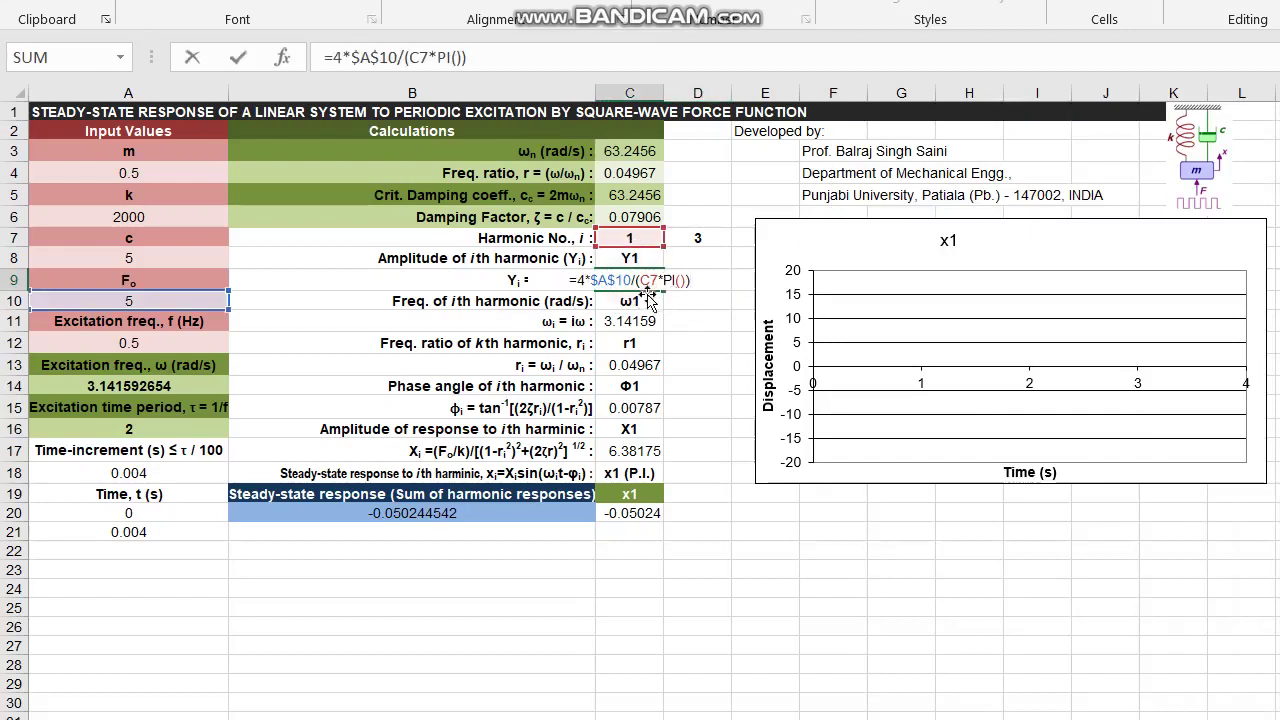
key("Escape")
Examine the formulas for harmonic frequency, frequency ratio and phase angle in C10 to C15, including the IF and ATAN terms in C15.
left_click(634, 300)
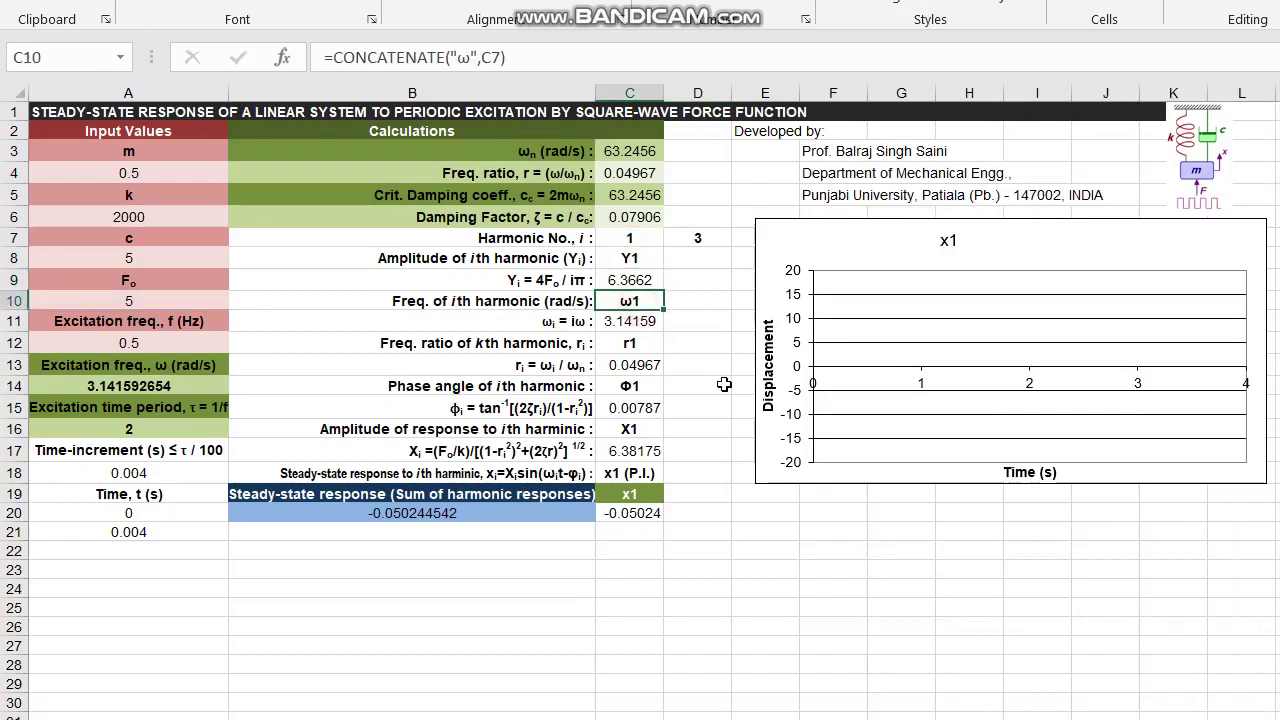
key("Down")
key("Down")
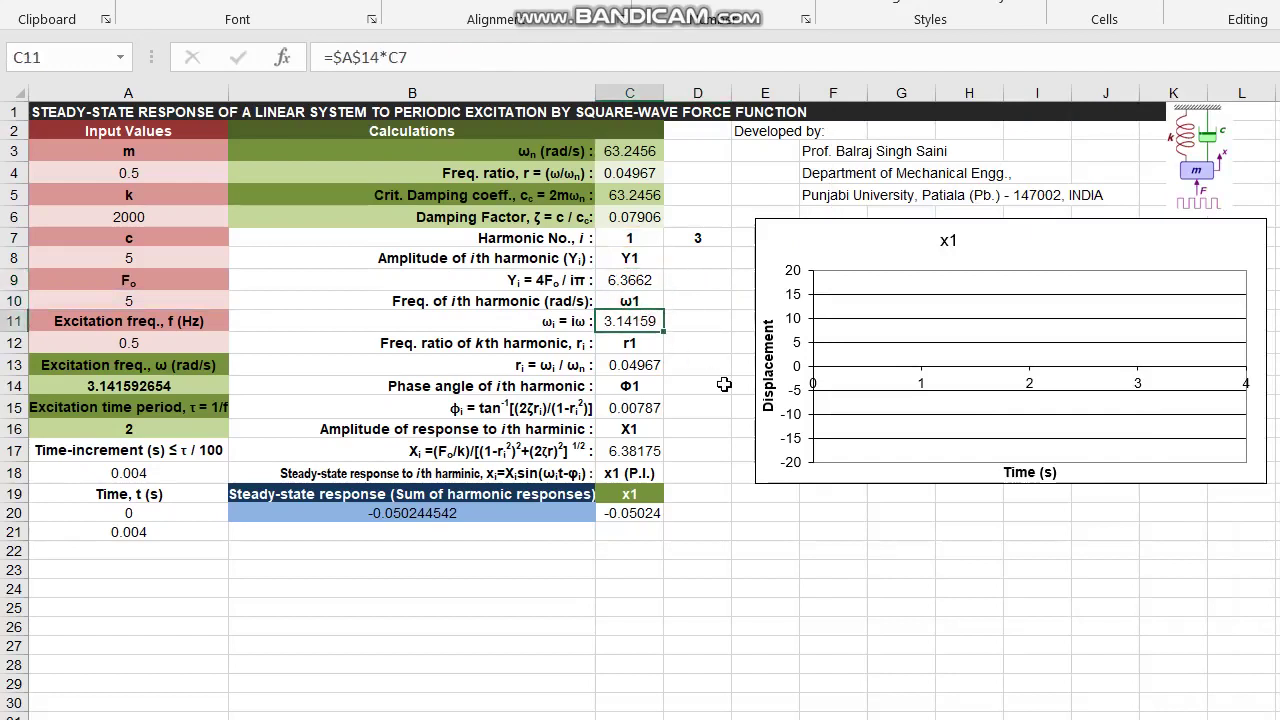
key("Down")
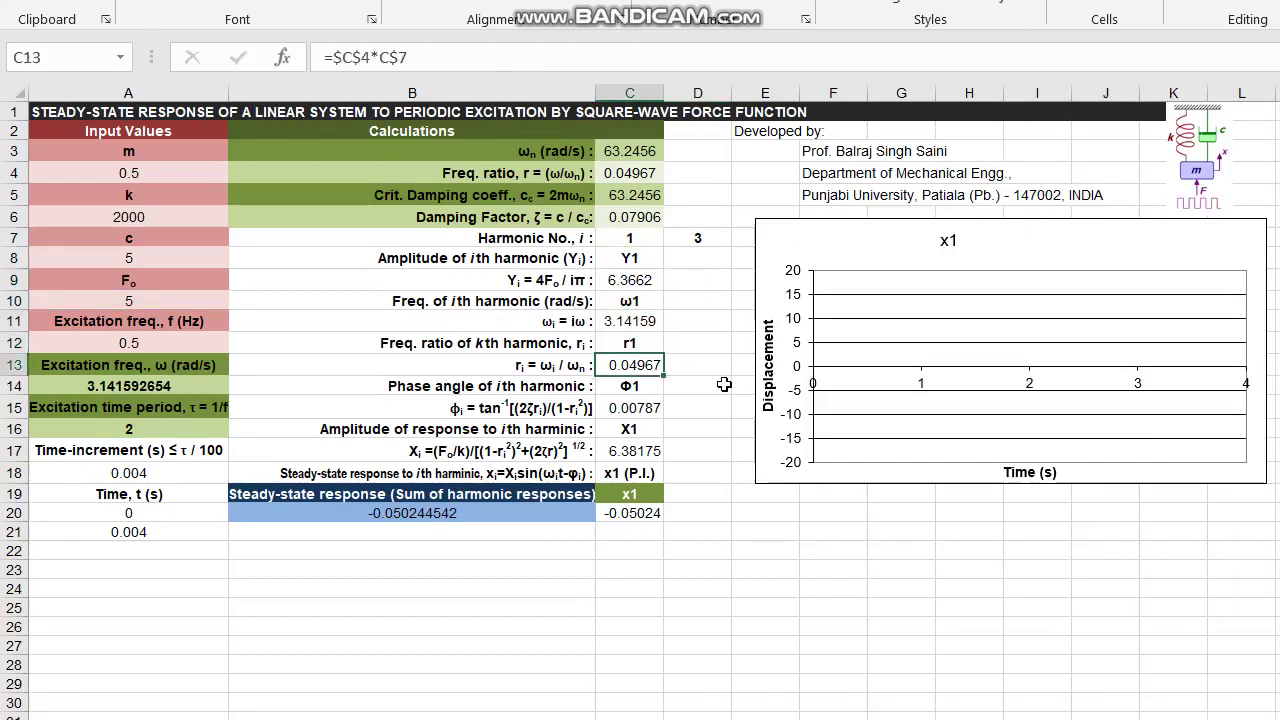
key("Down")
key("Down")
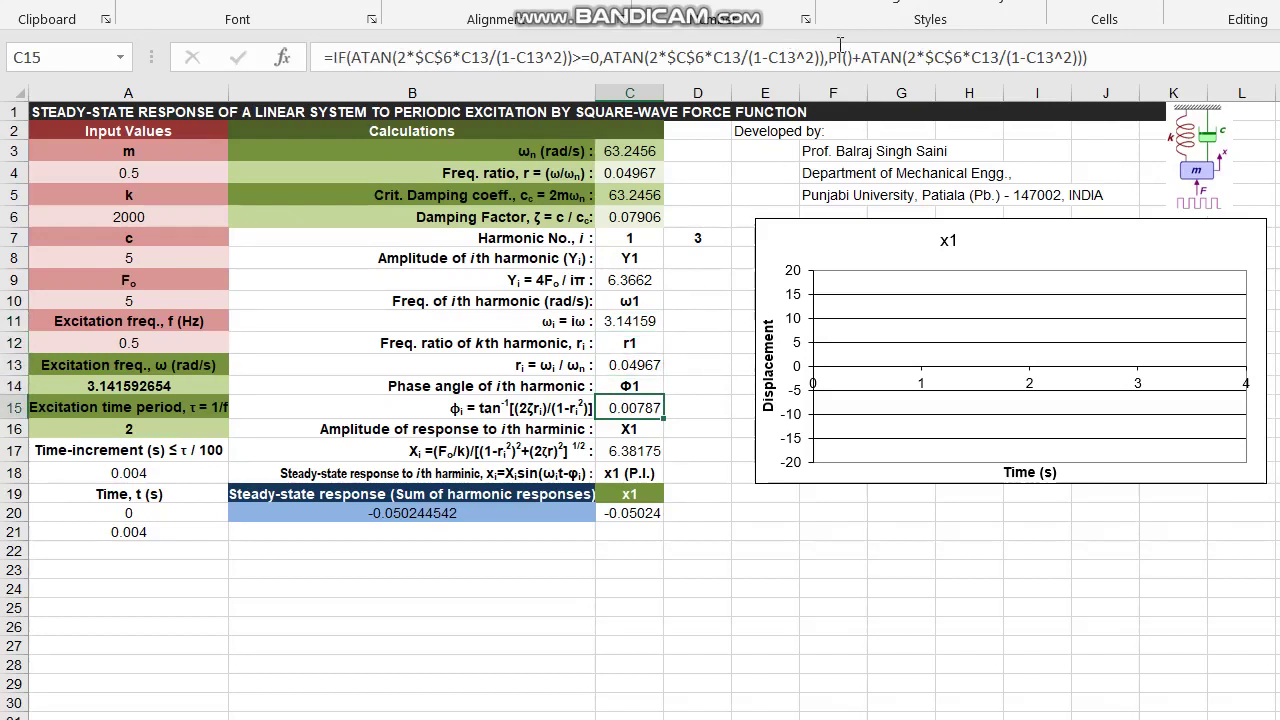
left_click_drag(826, 57, 1088, 57)
left_click_drag(572, 57, 1058, 57)
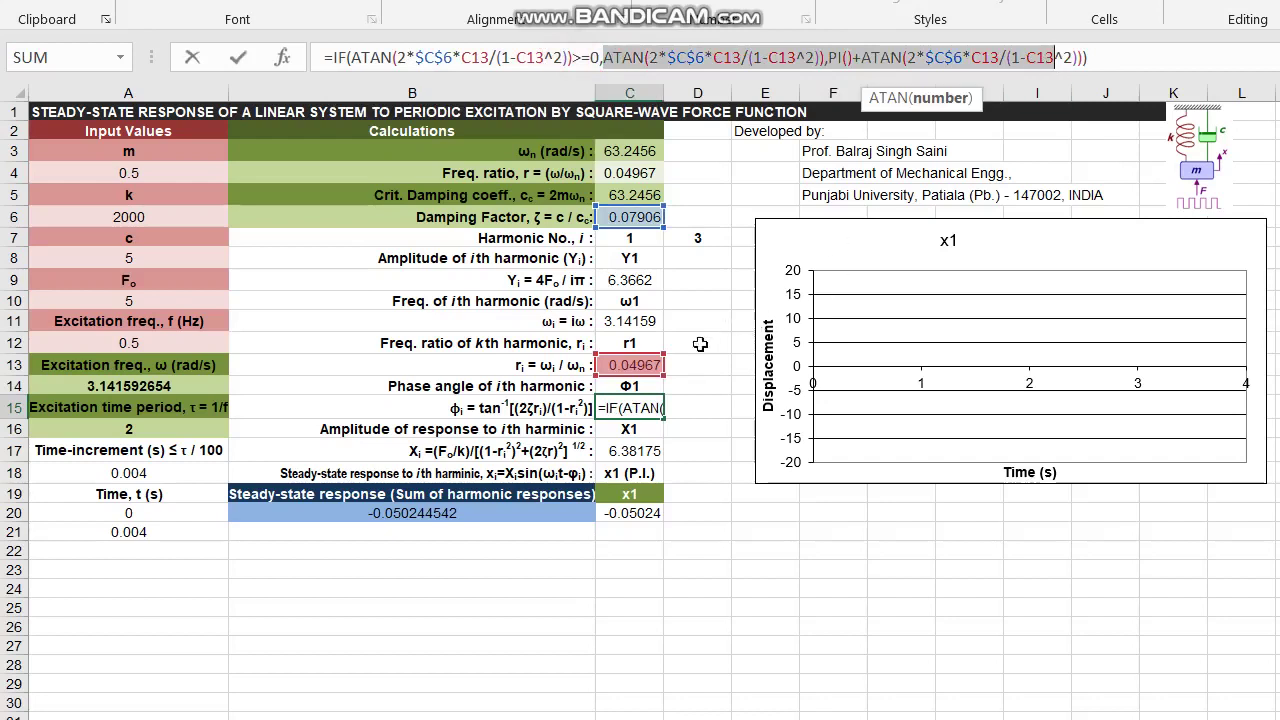
key("Escape")
Examine the formulas for response amplitude and steady-state harmonic response in C16 to C20, including the cells referenced by C17 and C20.
left_click(632, 428)
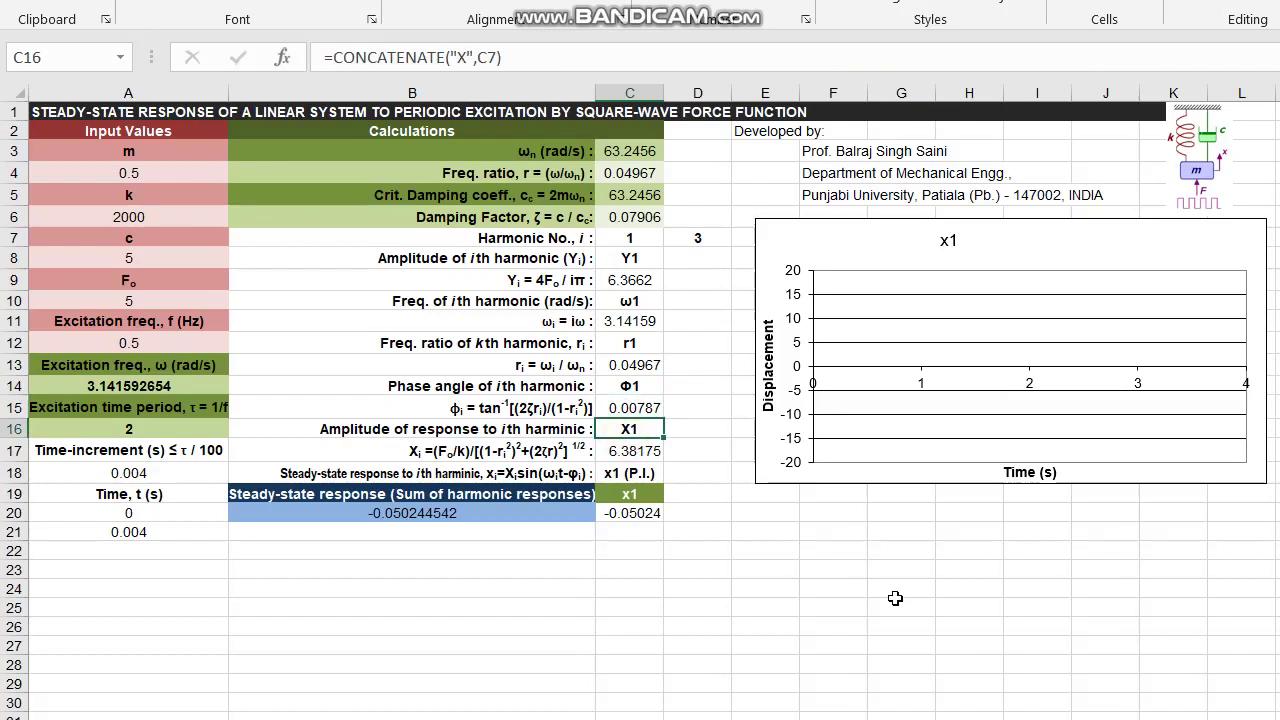
key("Down")
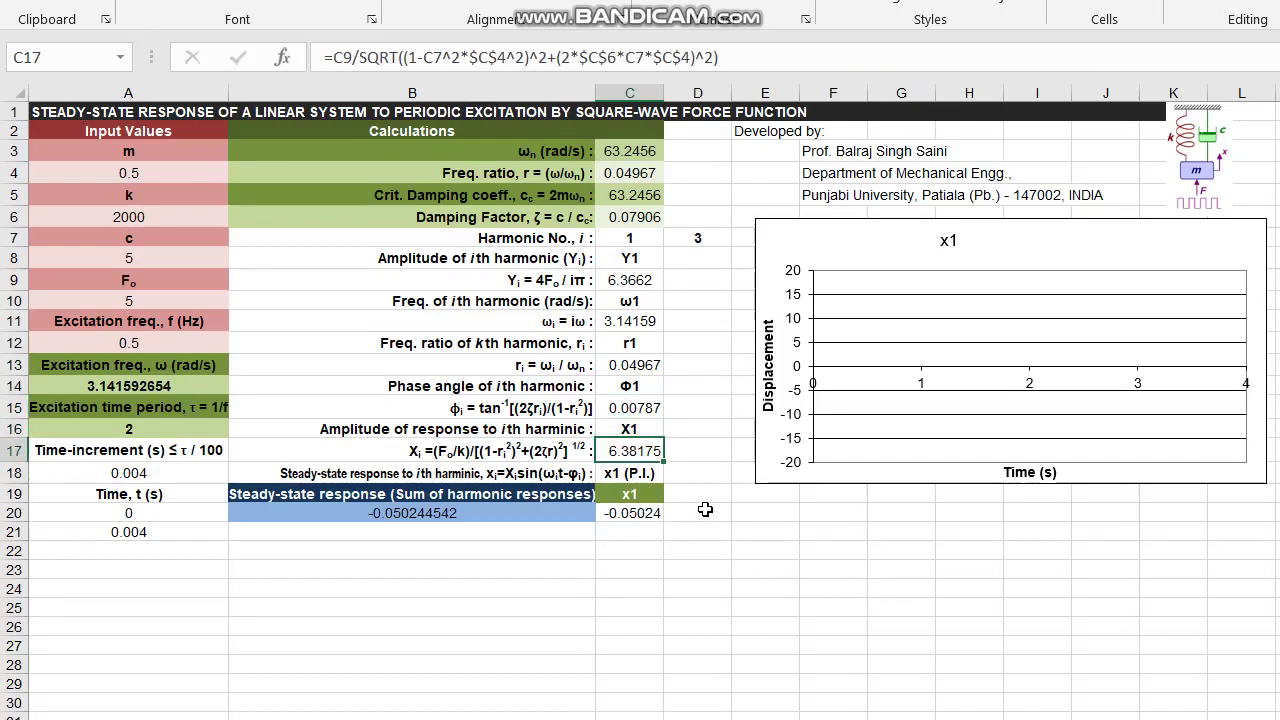
key("F2")
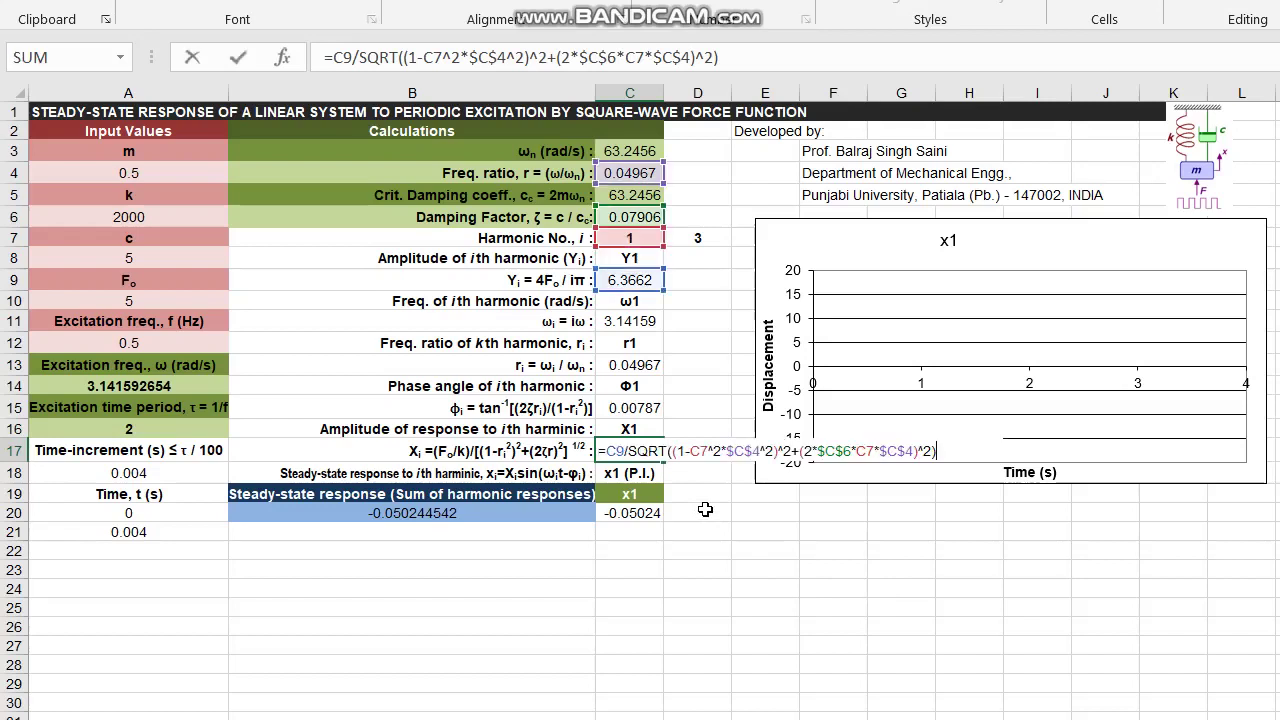
key("Escape")
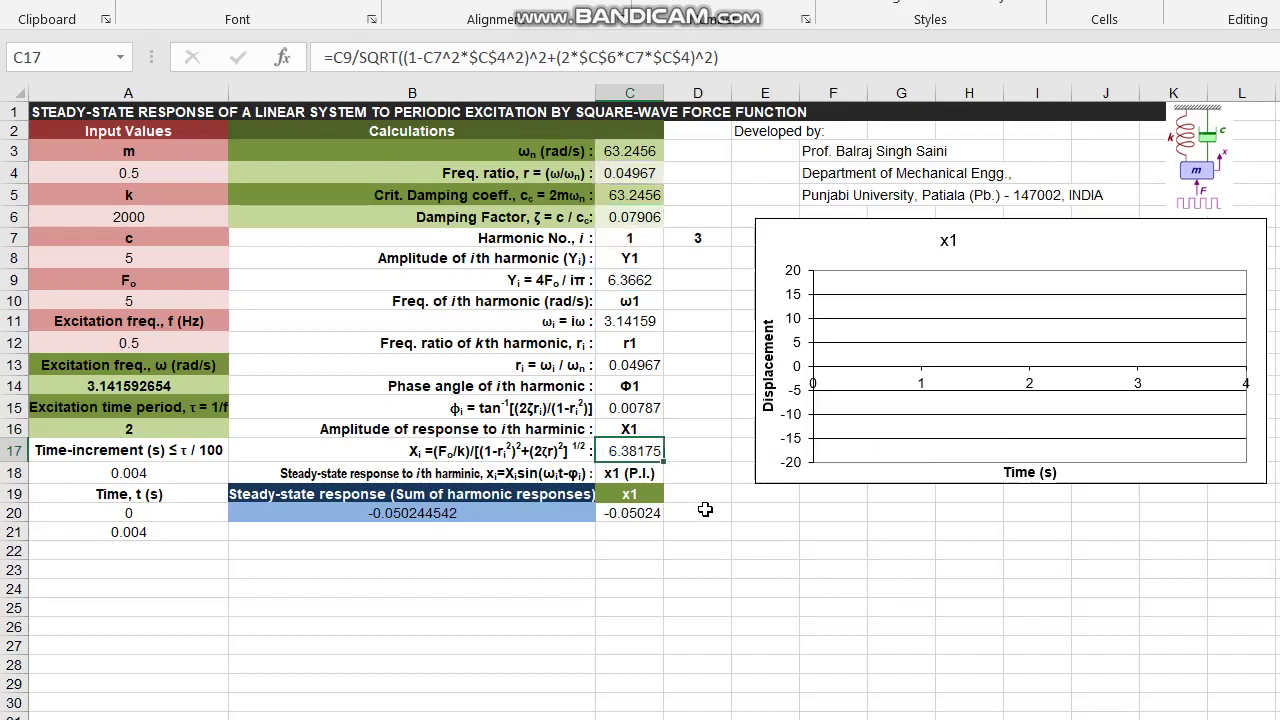
key("Down")
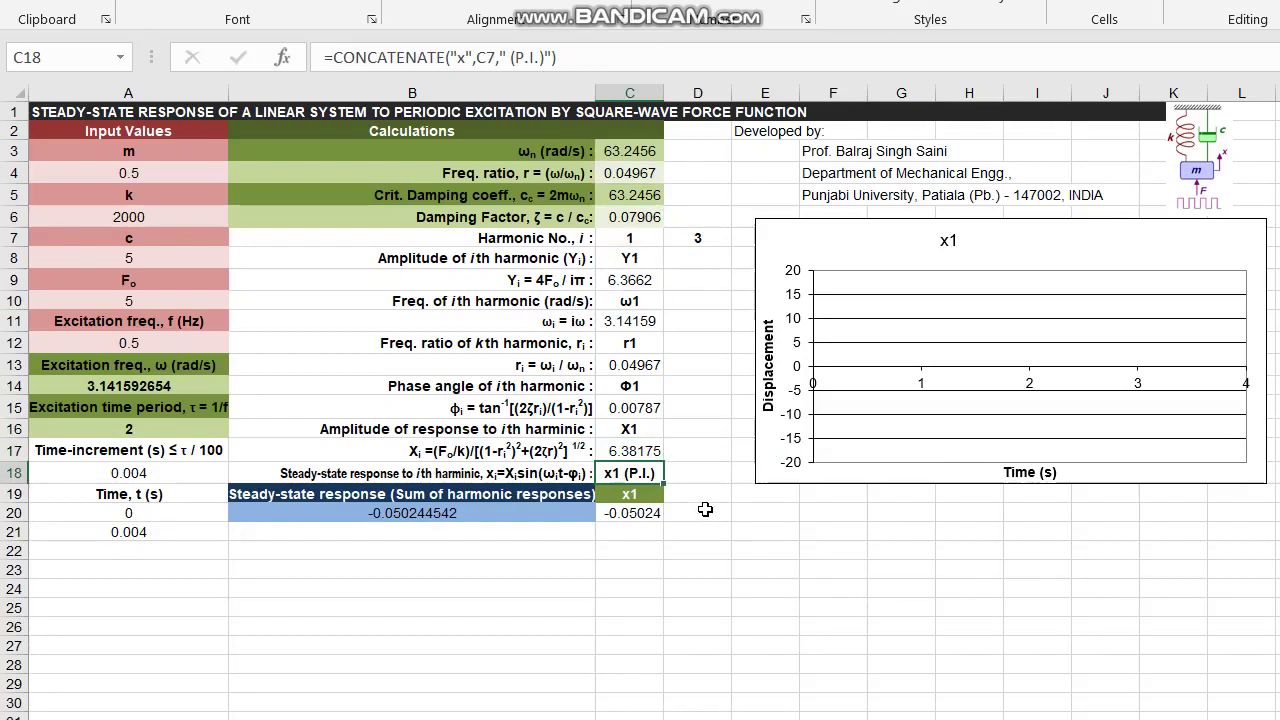
key("Down")
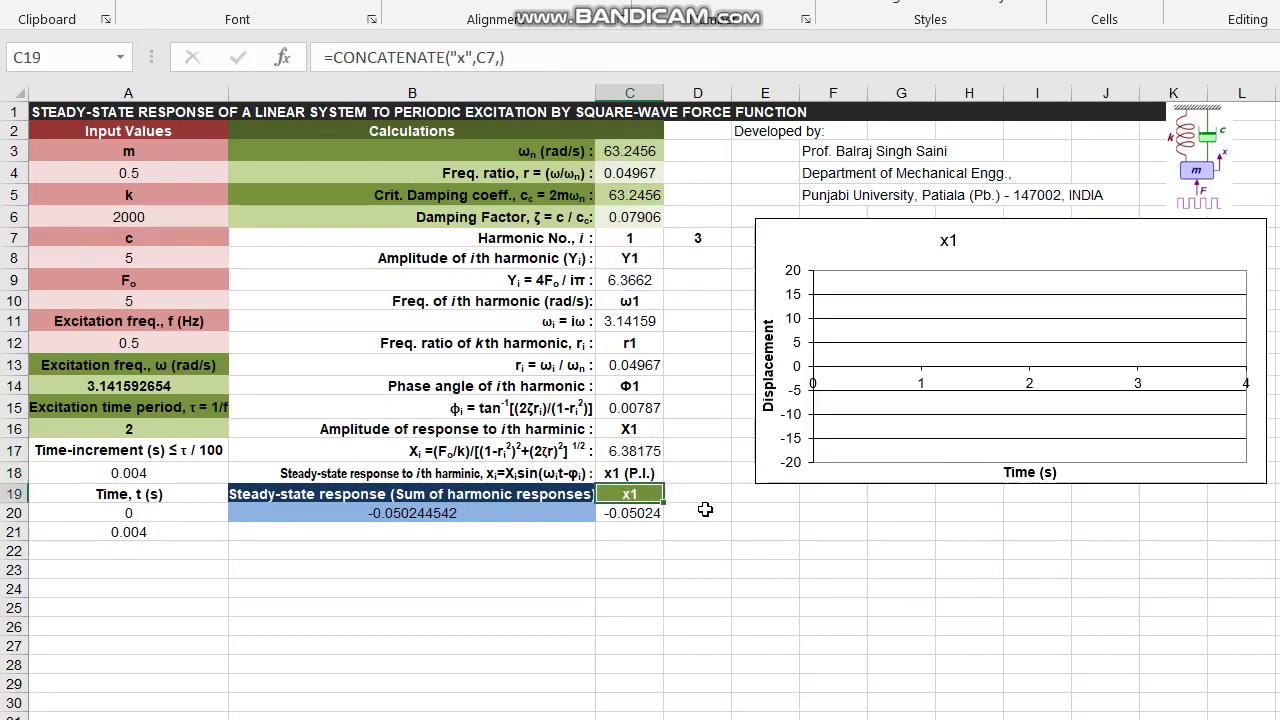
key("Down")
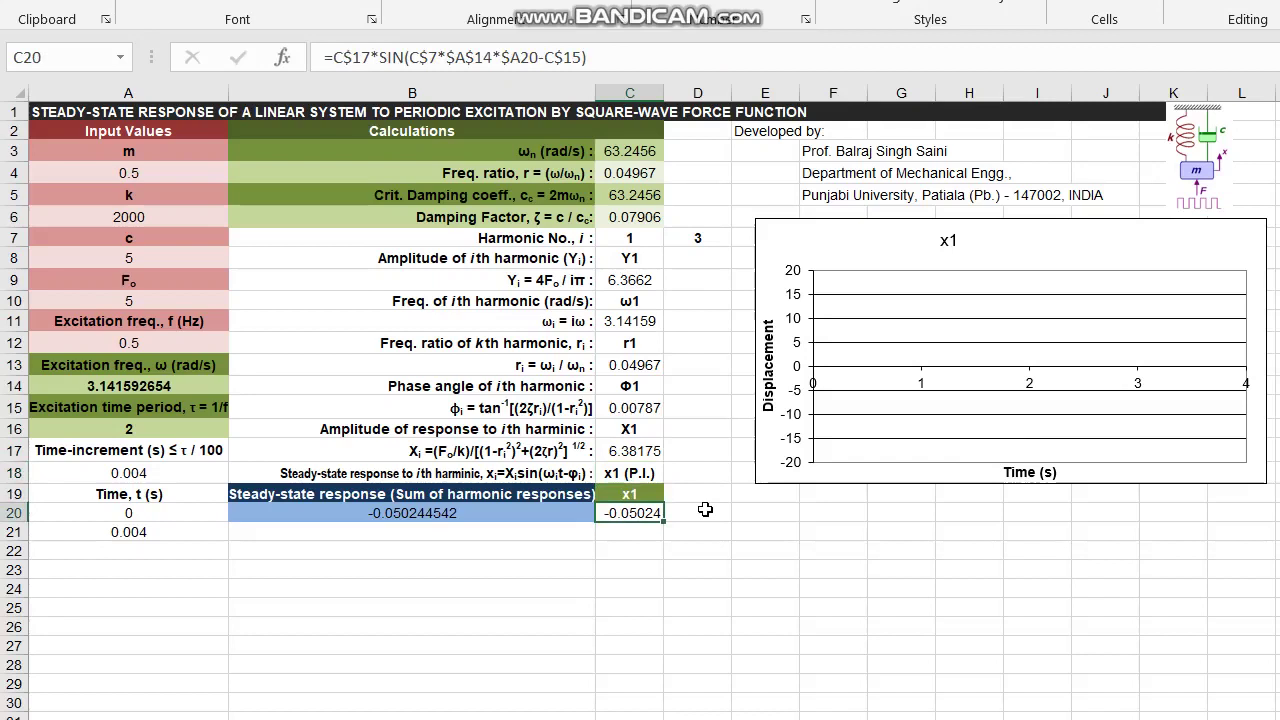
key("F2")
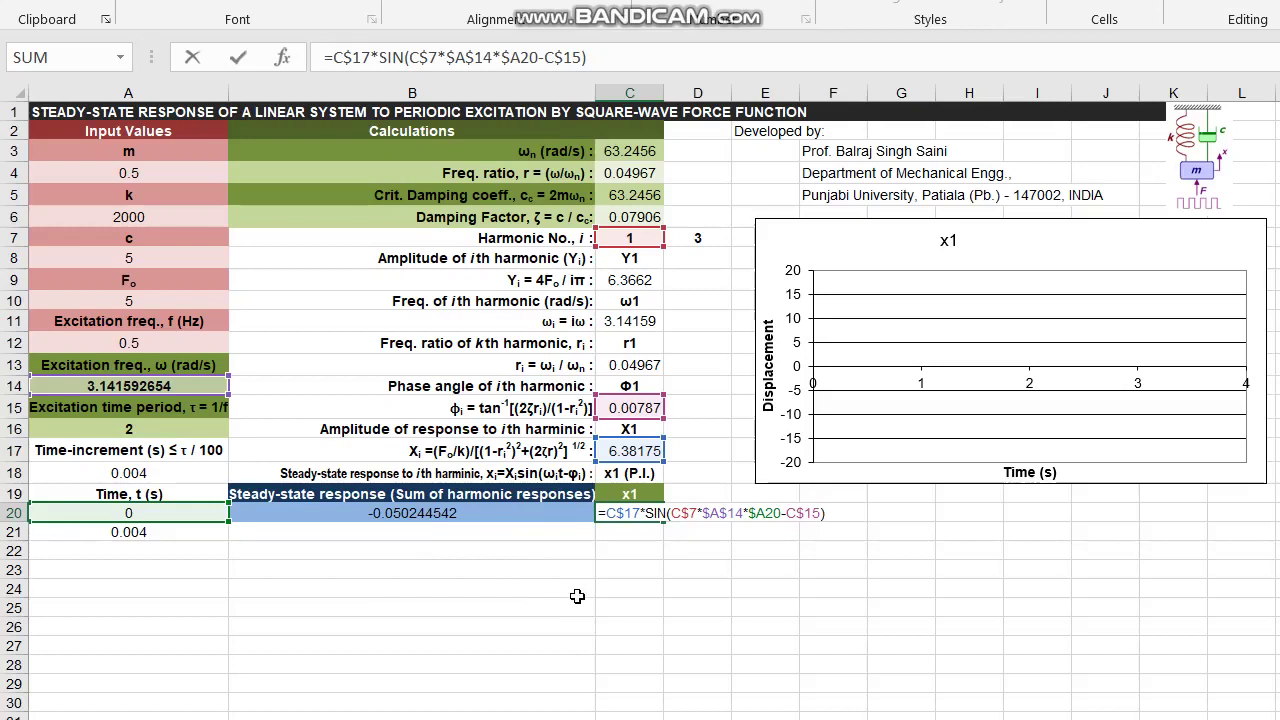
key("ctrl+Return")
Copy the first harmonic's formulas from C8:C20 into column D starting at D8 for the third harmonic.
left_click_drag(629, 258, 611, 522)
key("ctrl+c")
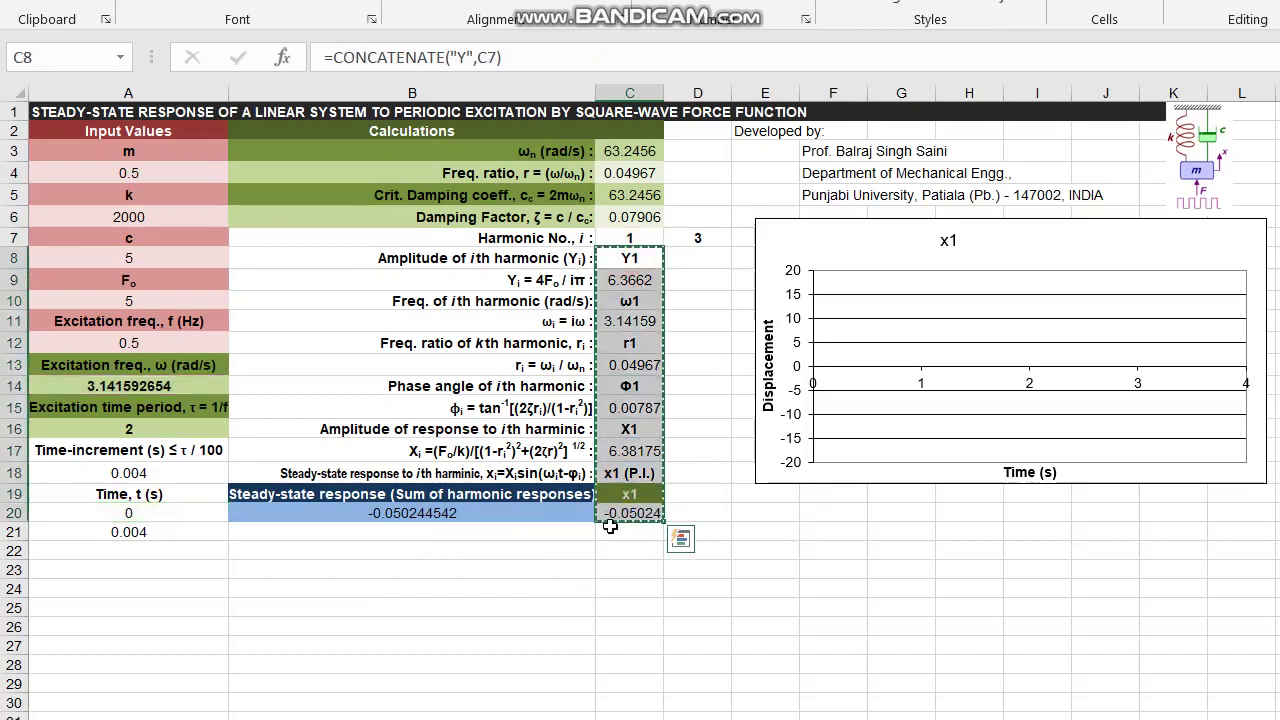
key("Right")
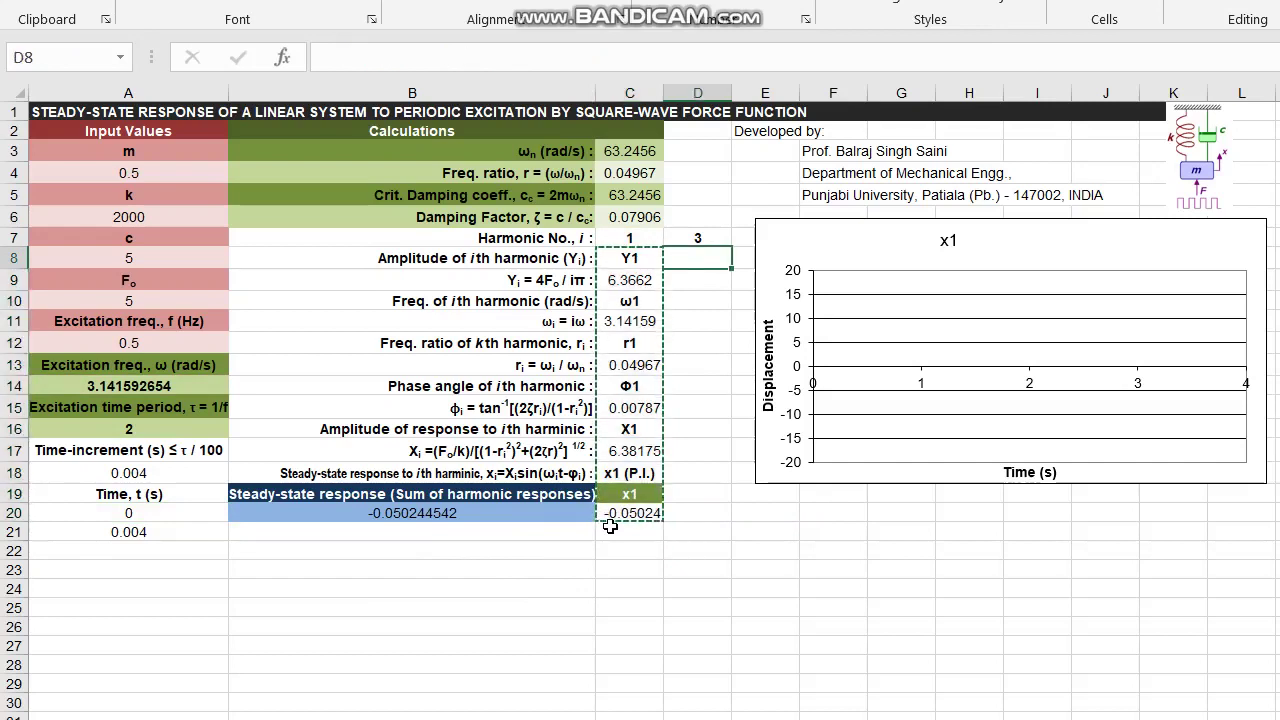
key("ctrl+v")
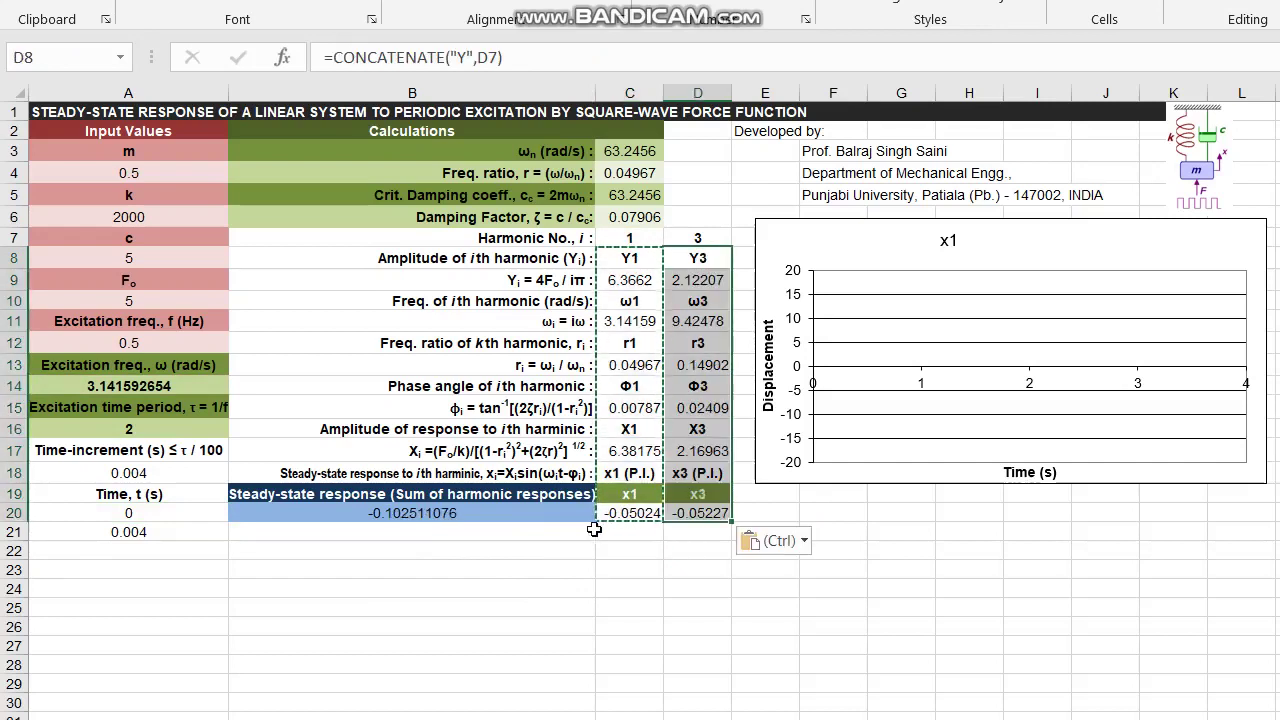
key("Escape")
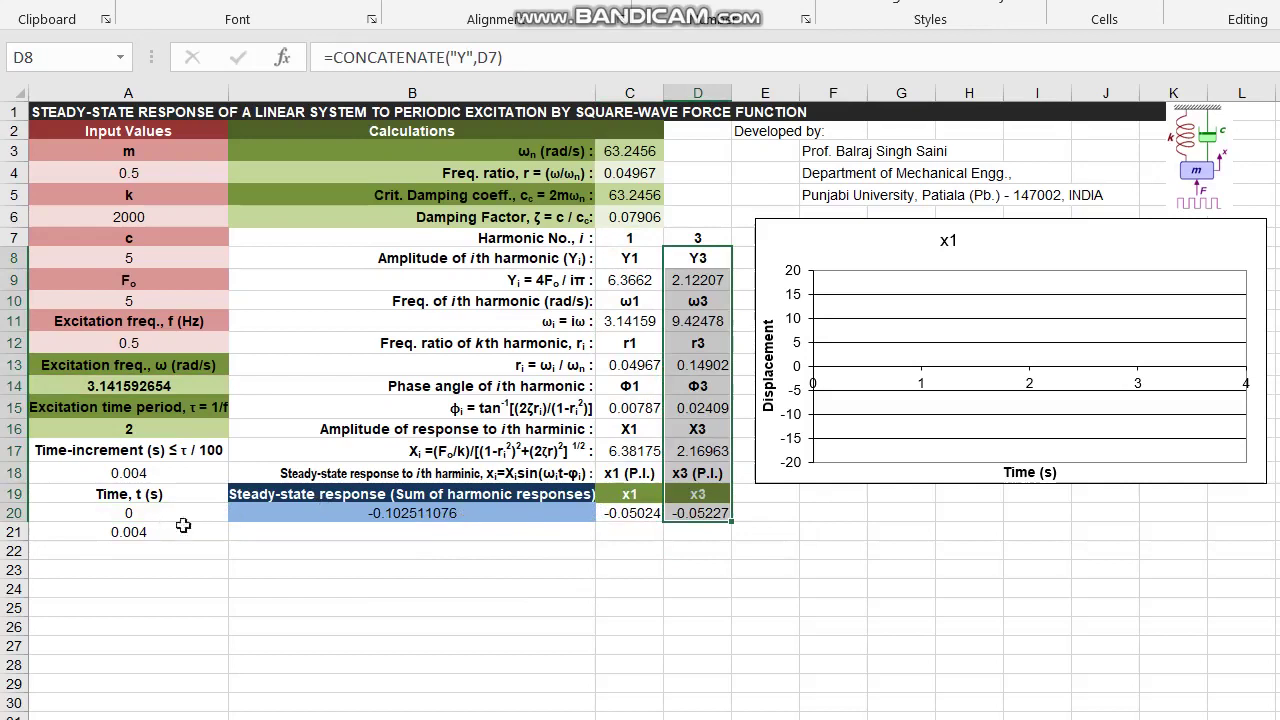
Copy the steady-state sum and harmonic response formulas from B20:D20 into row 21 starting at B21.
left_click(314, 516)
left_click_drag(400, 503, 702, 520)
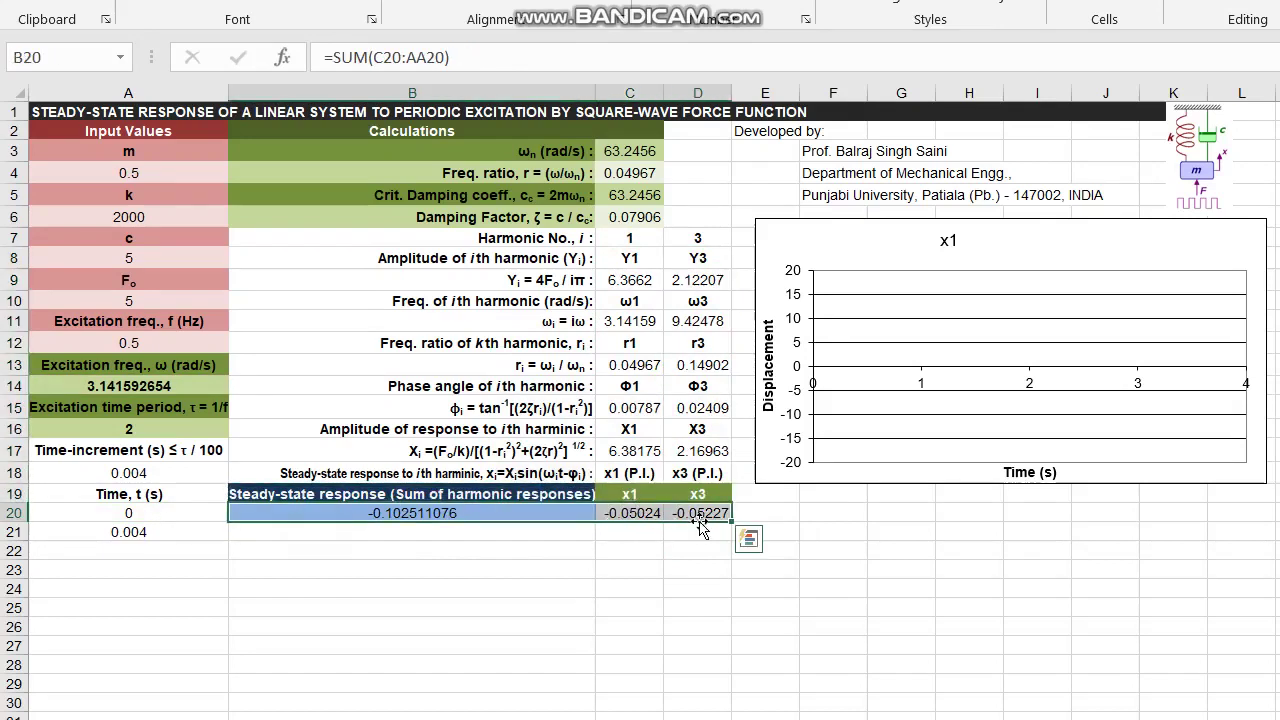
key("ctrl+c")
key("Down")
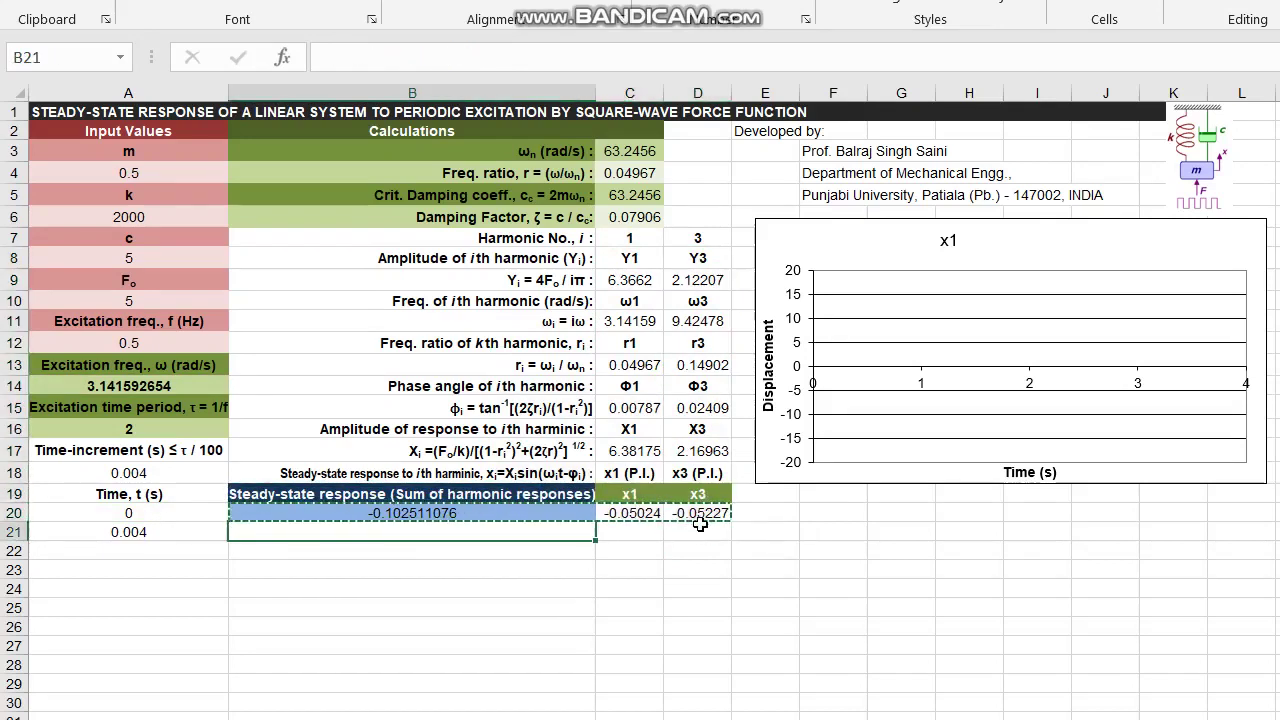
key("ctrl+v")
key("Down")
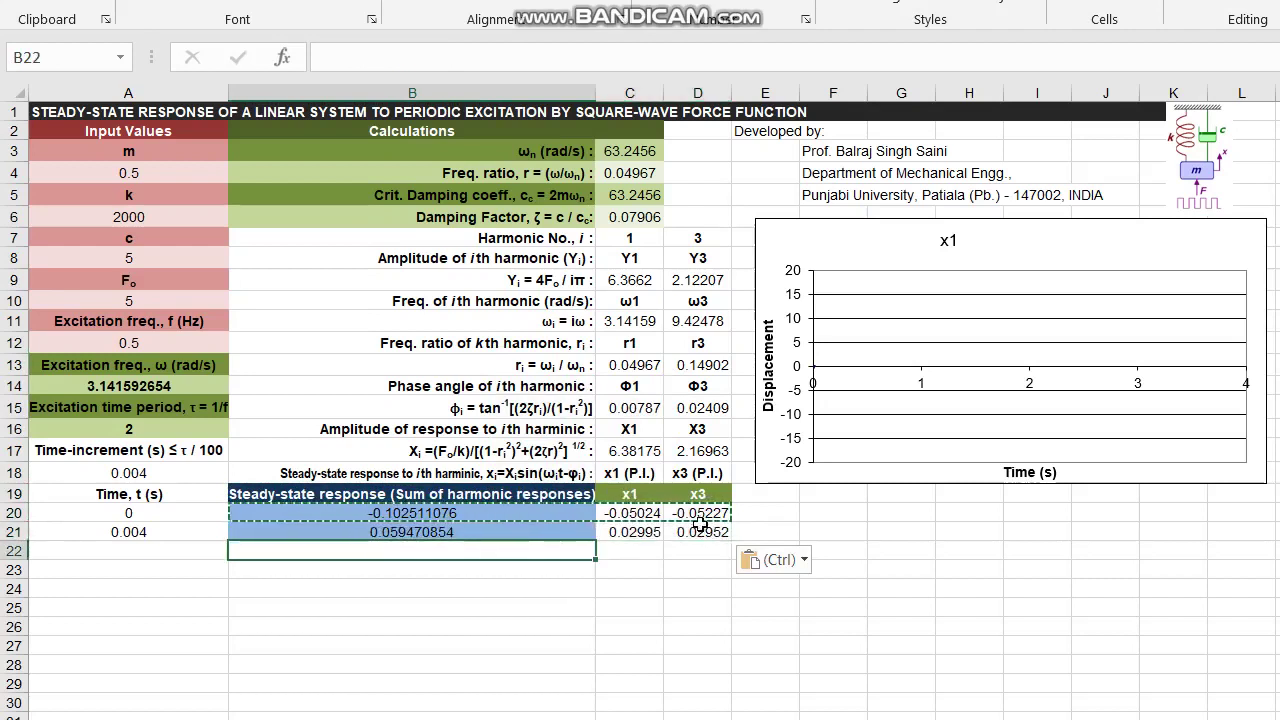
key("Left")
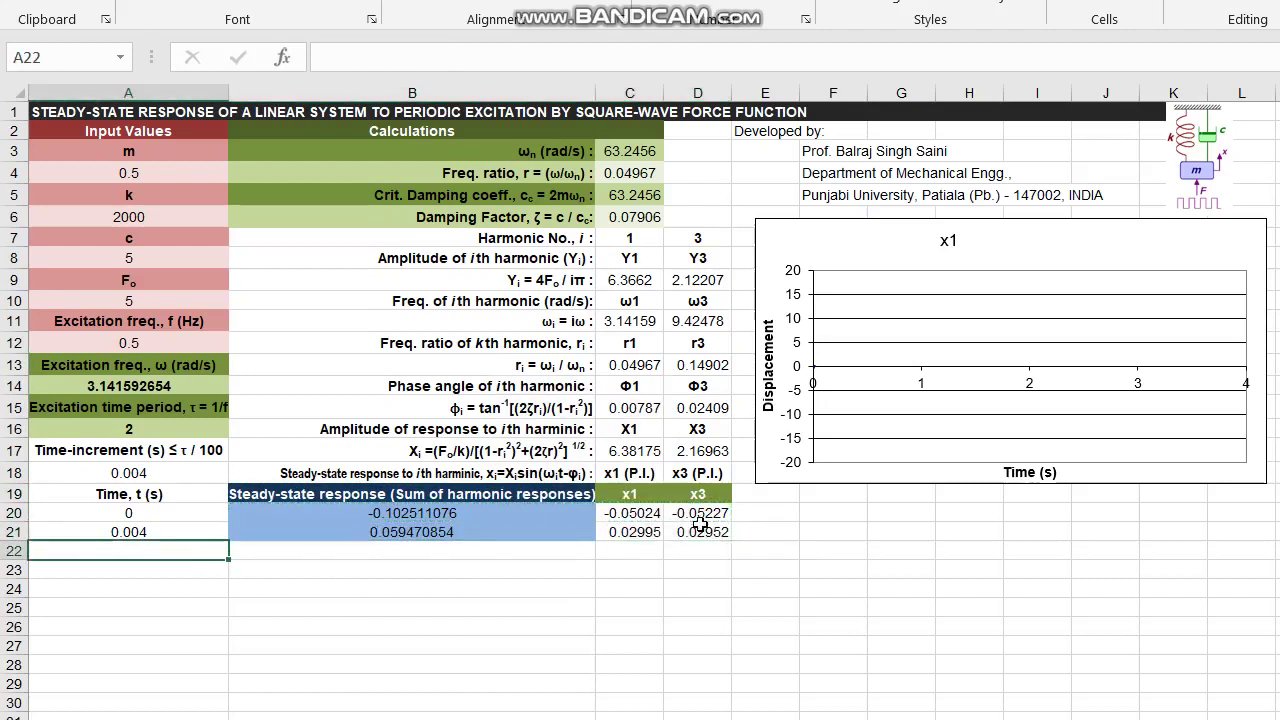
key("Right")
key("Right")
key("Right")
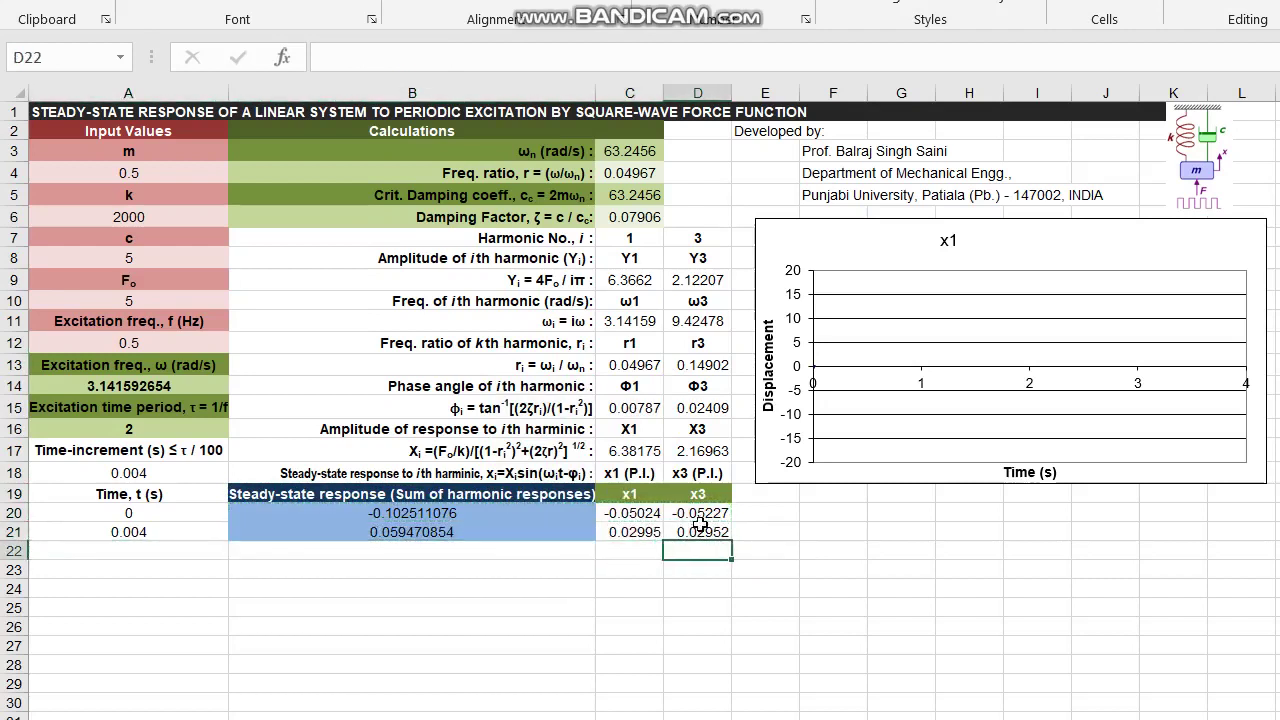
Copy the third harmonic's block D7:D21 across columns E to Y to add harmonics 5 to 45.
key("Up")
key("ctrl+Up")
key("ctrl+shift+Down")
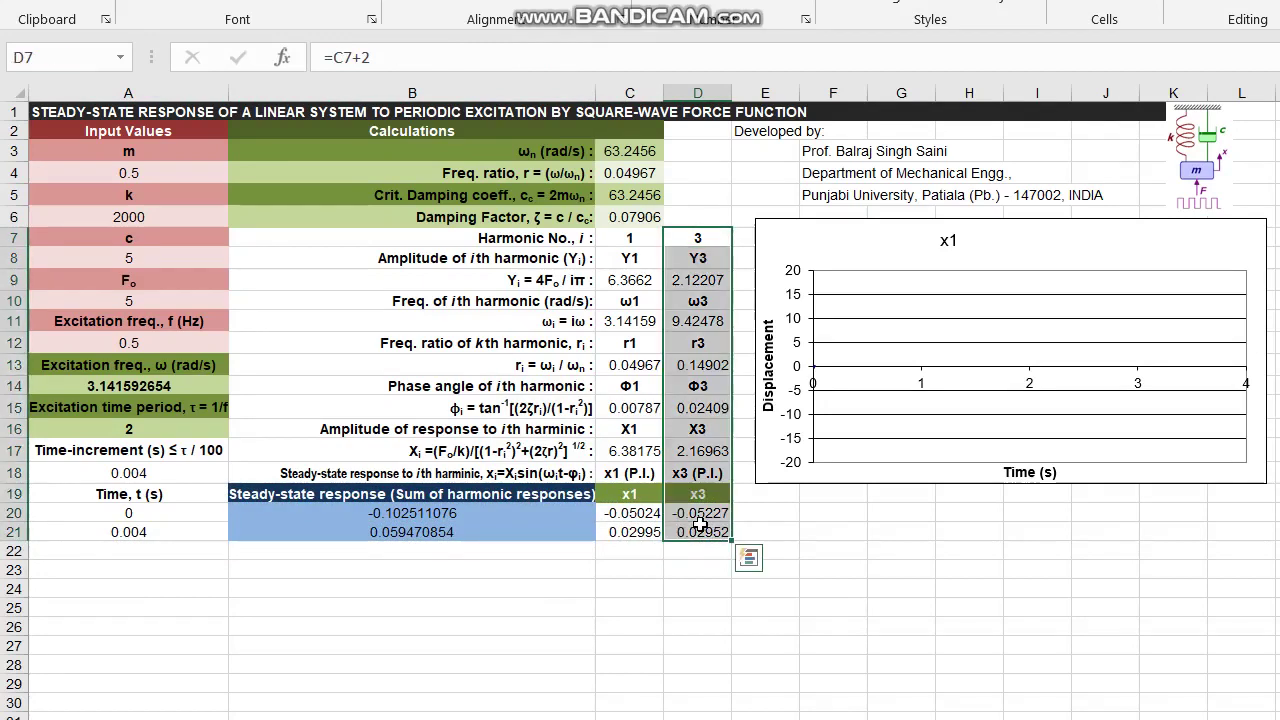
key("ctrl+c")
key("Right")
key("shift+Right")
key("shift+Right")
key("shift+Right")
key("shift+Right")
key("shift+Right")
key("shift+Right")
key("shift+Right")
key("shift+Right")
key("shift+Right")
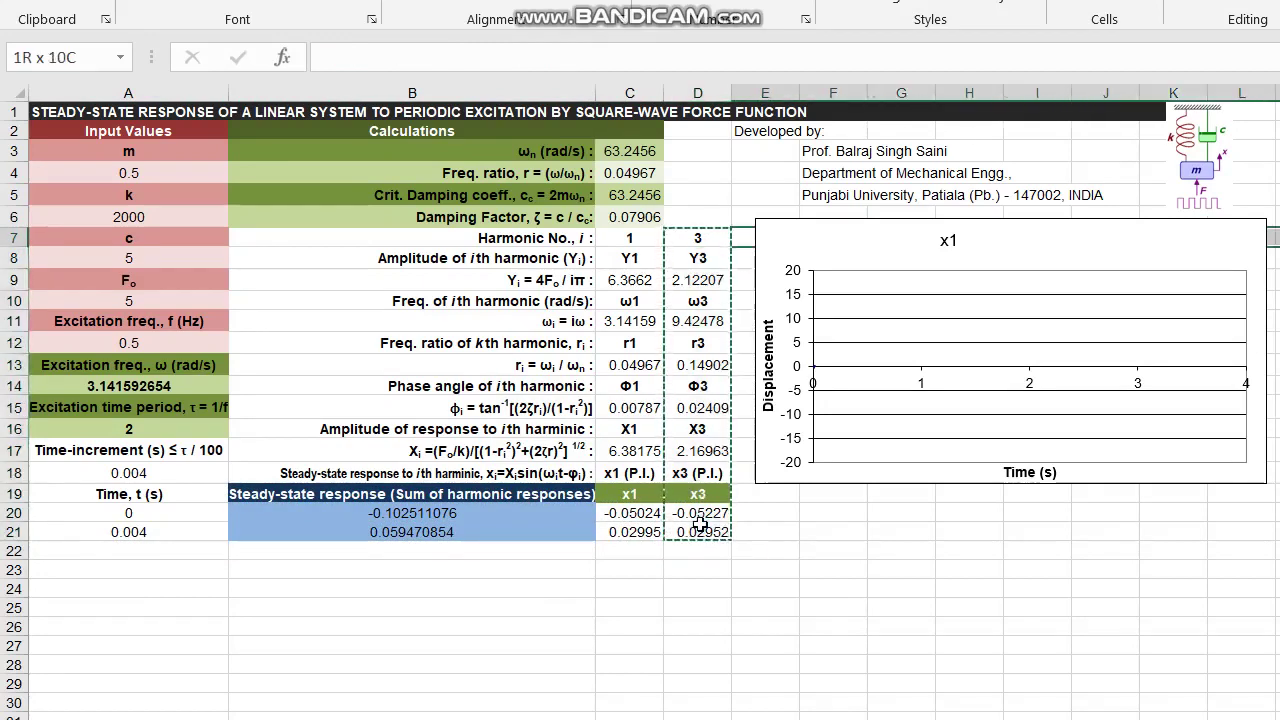
key("shift+Right")
key("shift+Right")
key("shift+Right")
key("shift+Right")
key("shift+Right")
key("shift+Right")
key("shift+Right")
key("shift+Right")
key("shift+Right")
key("shift+Right")
key("shift+Right")
key("shift+Right")
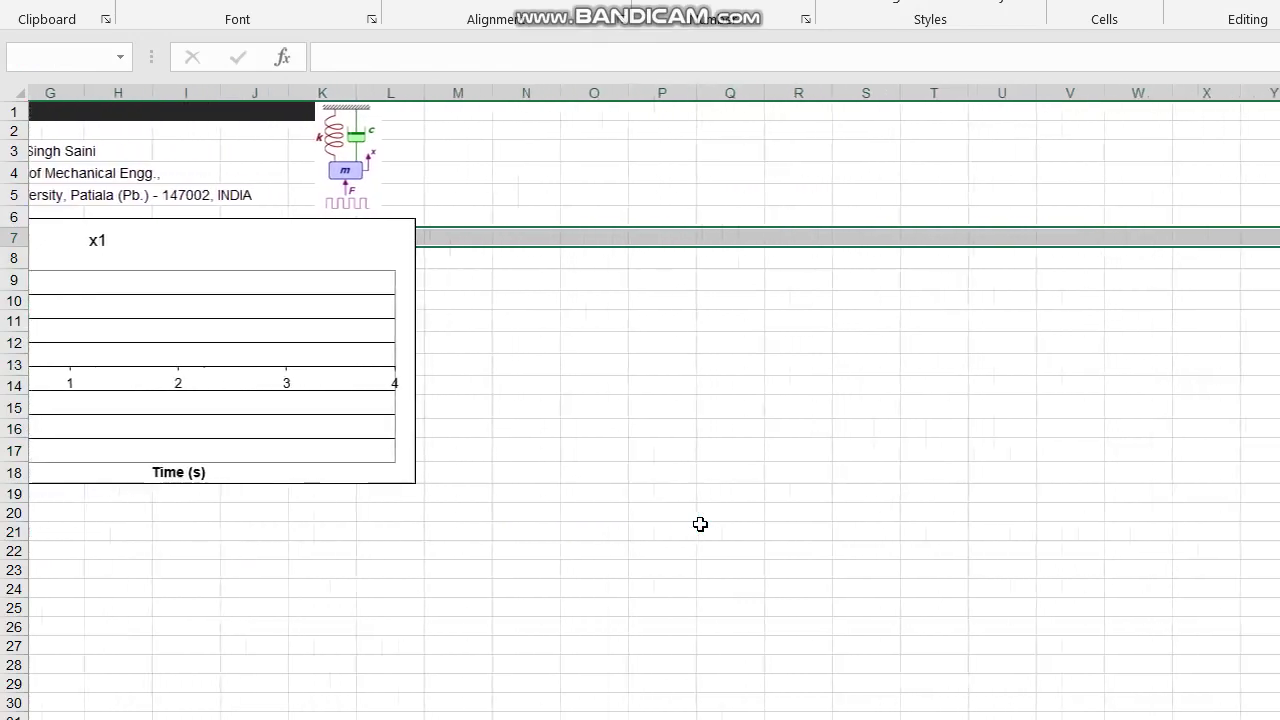
key("shift+Right")
key("ctrl+v")
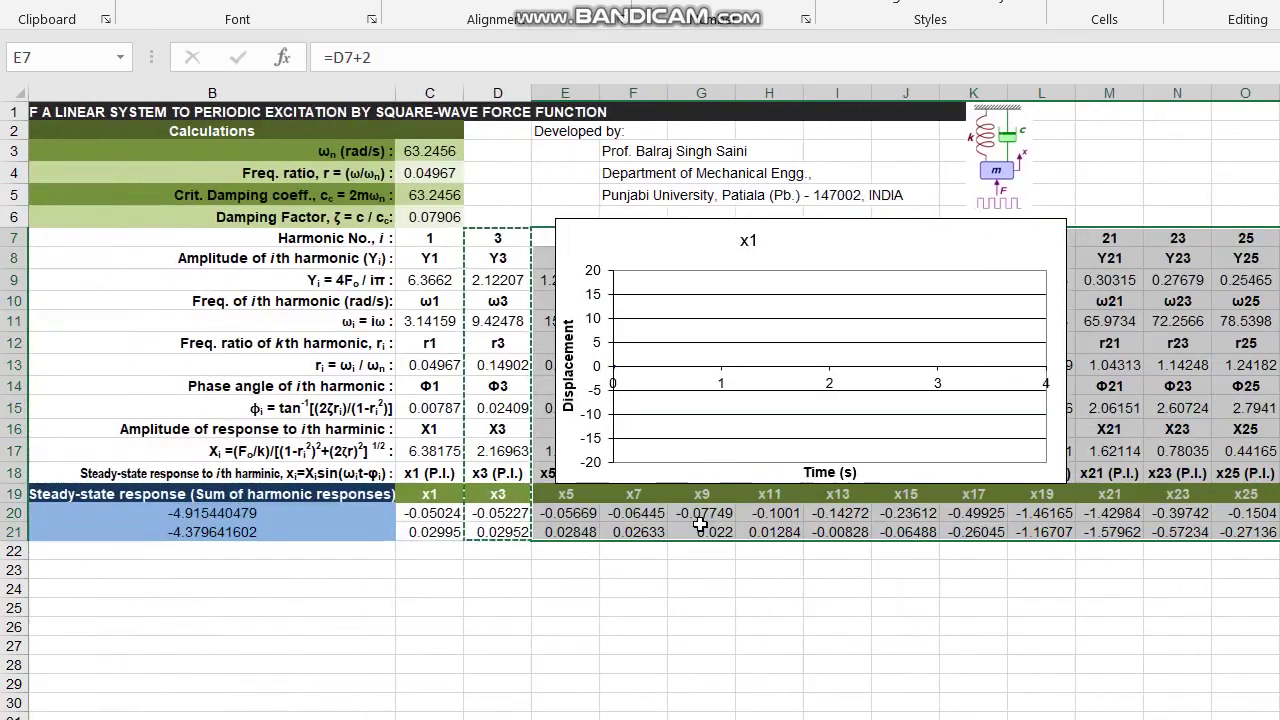
Copy the 45th harmonic's block Y7:Y21 across to column AC to add harmonics 47 to 53.
key("Right")
key("Right")
key("Right")
key("Right")
key("Right")
key("Right")
key("Right")
key("Right")
key("Right")
key("Right")
key("Right")
key("Right")
key("Right")
key("Right")
key("Right")
key("Right")
key("Right")
key("Right")
key("Right")
key("Right")
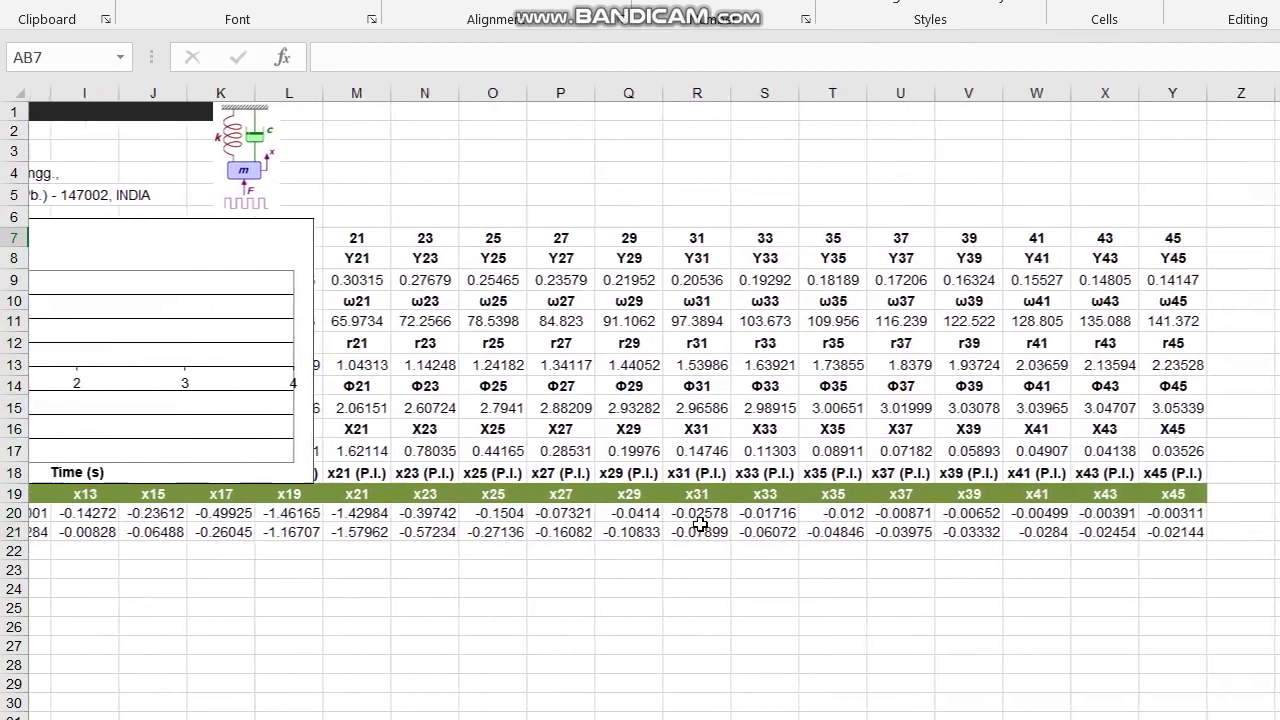
key("Left")
key("Left")
key("Left")
key("ctrl+shift+Down")
key("ctrl+c")
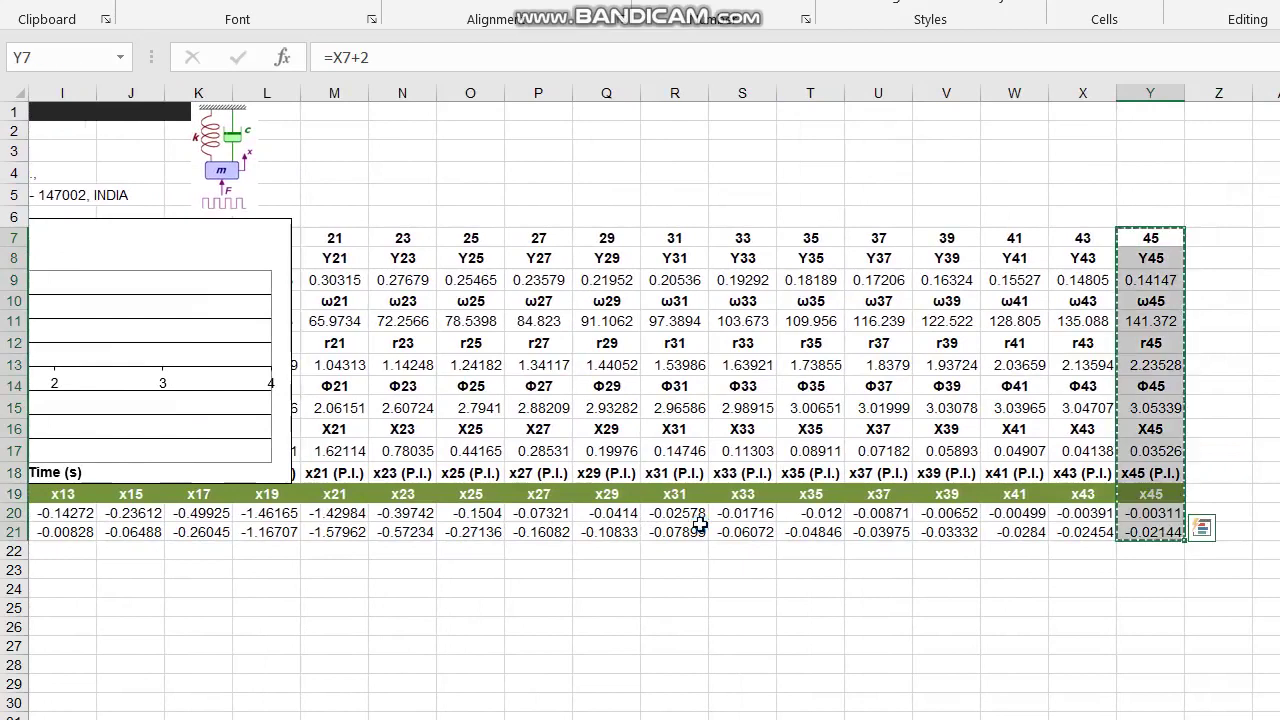
key("shift+Right")
key("shift+Right")
key("shift+Right")
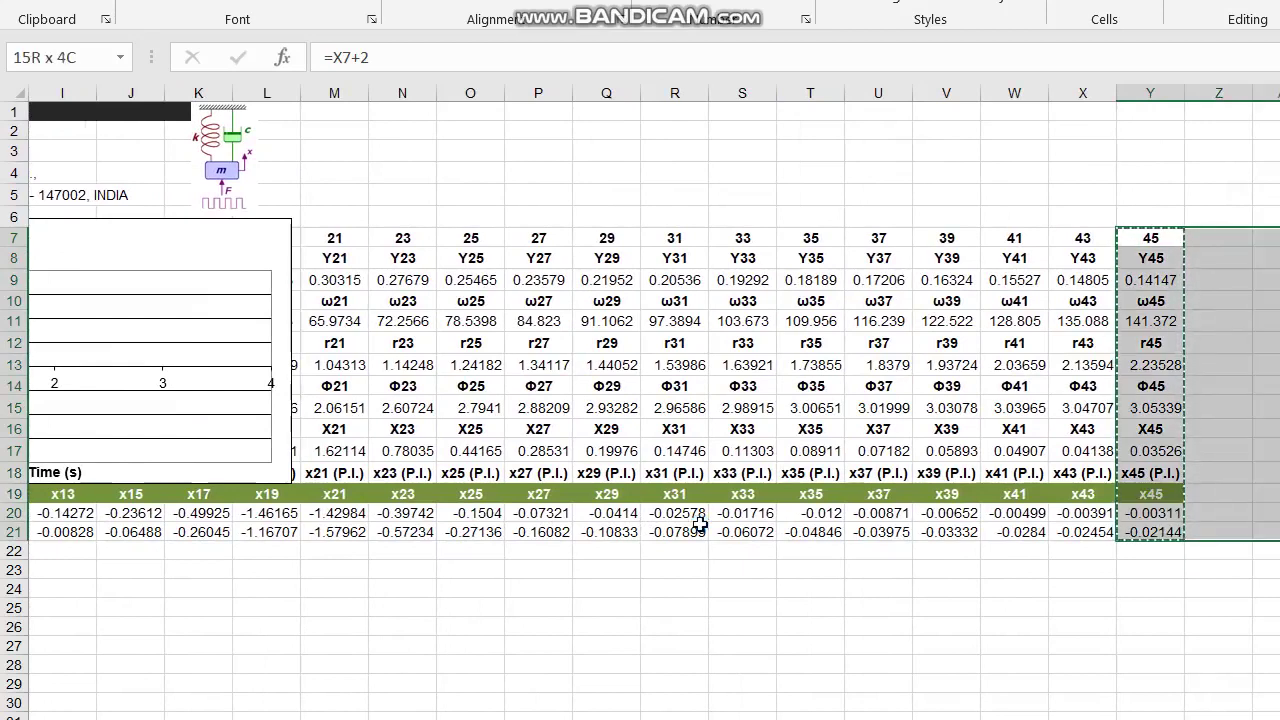
key("ctrl+v")
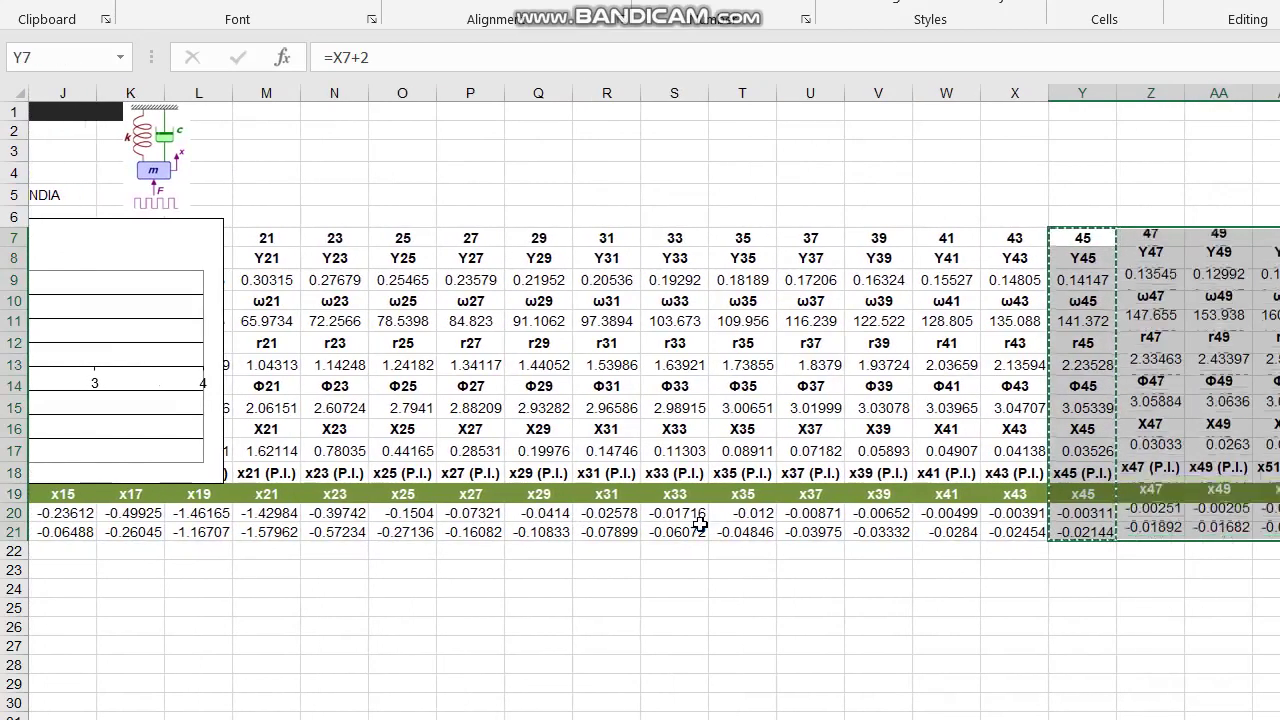
Review the harmonic numbers along row 7 from C7 to AC7.
key("Right")
key("Right")
key("Right")
key("Right")
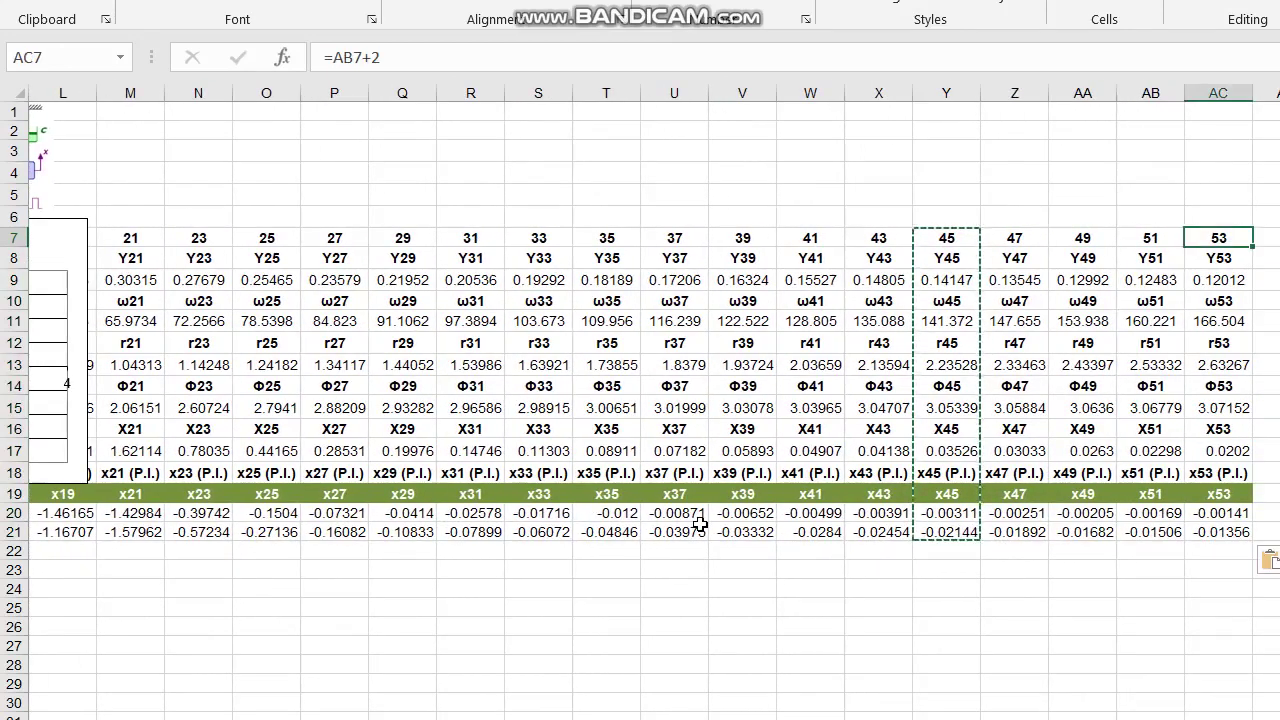
key("Left")
key("Right")
key("Left")
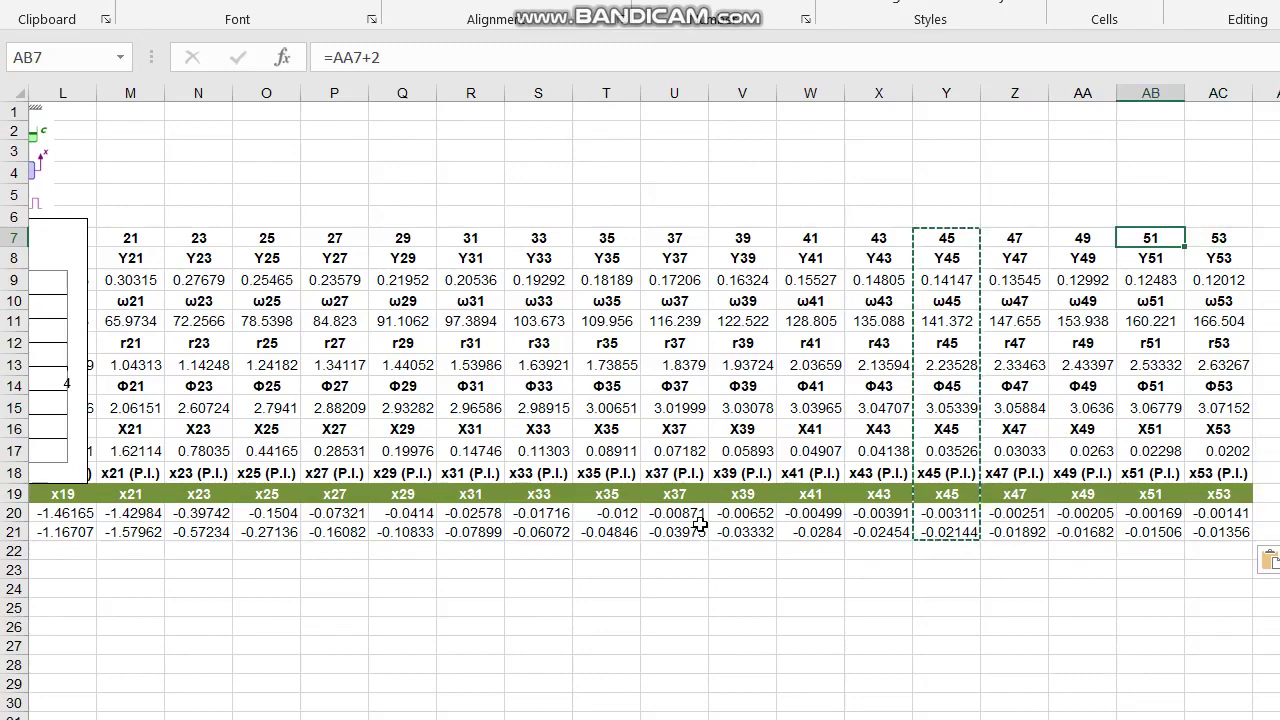
key("Home")
key("Right")
key("Right")
key("Right")
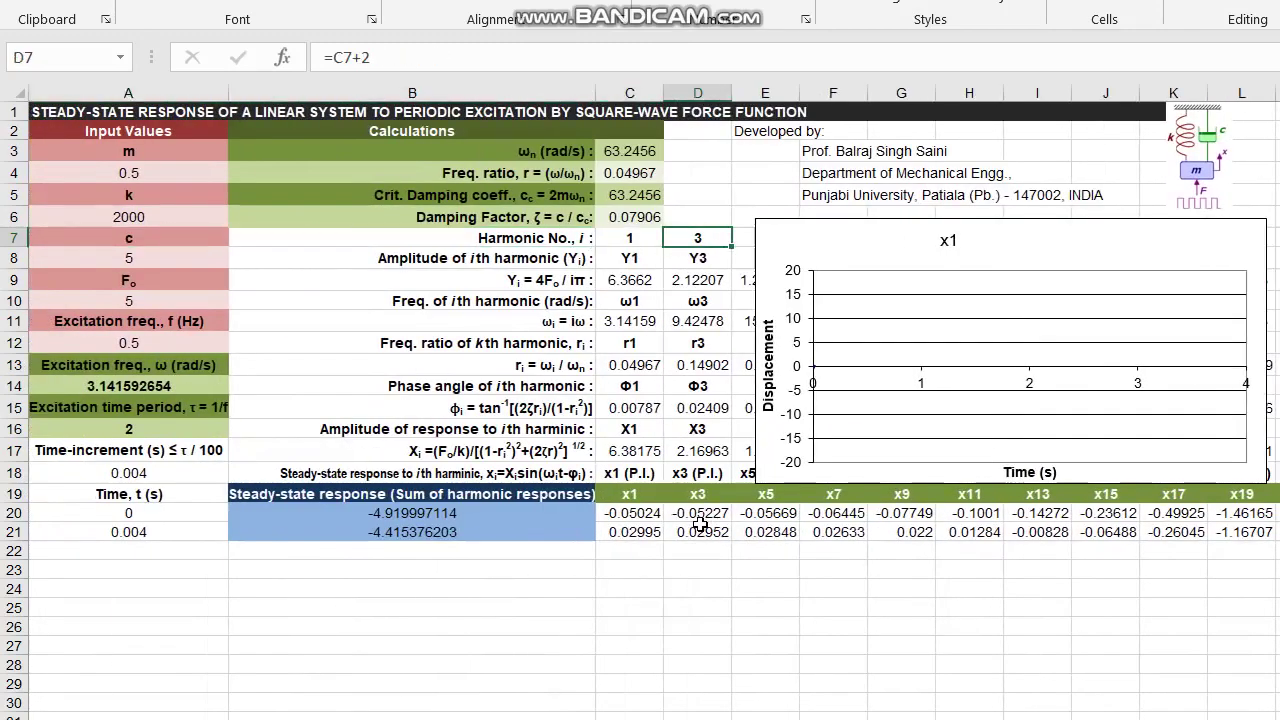
key("Left")
scroll(700, 525, "right", 3)
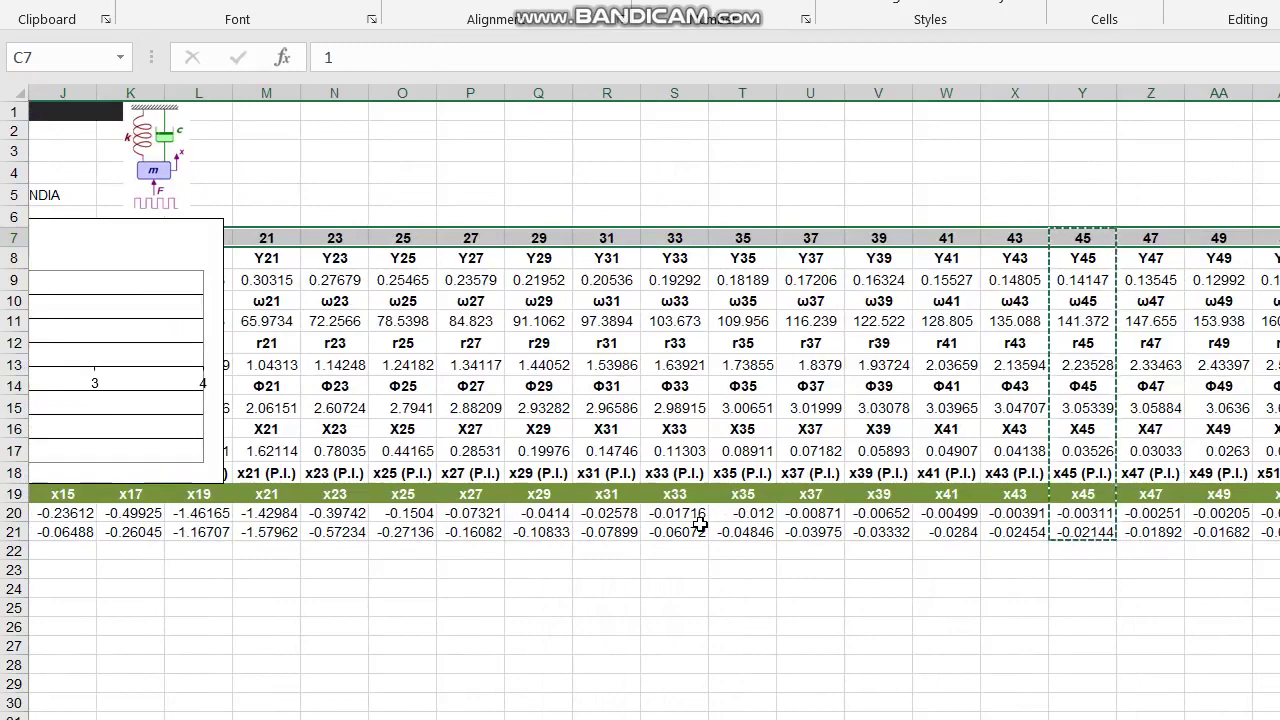
scroll(700, 525, "left", 3)
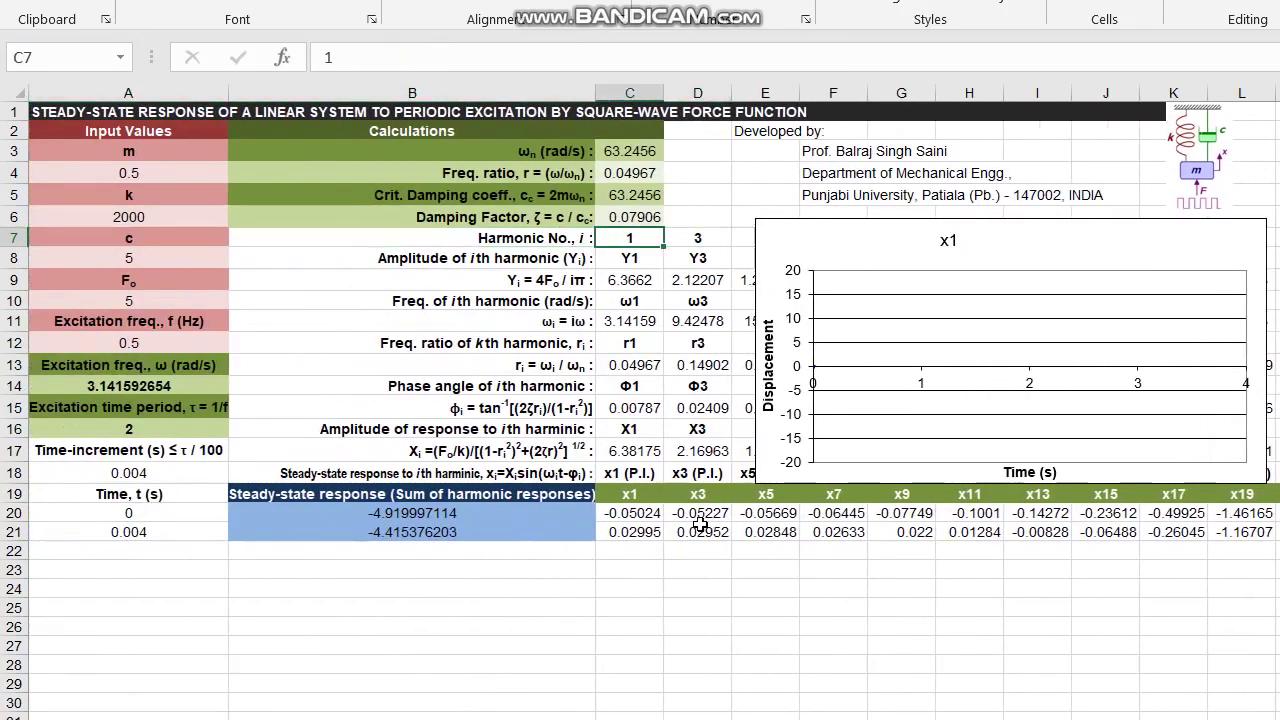
Examine the IF and ATAN phase angle formula in C15 together with the frequency ratio formula in C4.
key("Down")
key("Down")
key("Down")
key("Down")
key("Down")
key("Down")
key("Down")
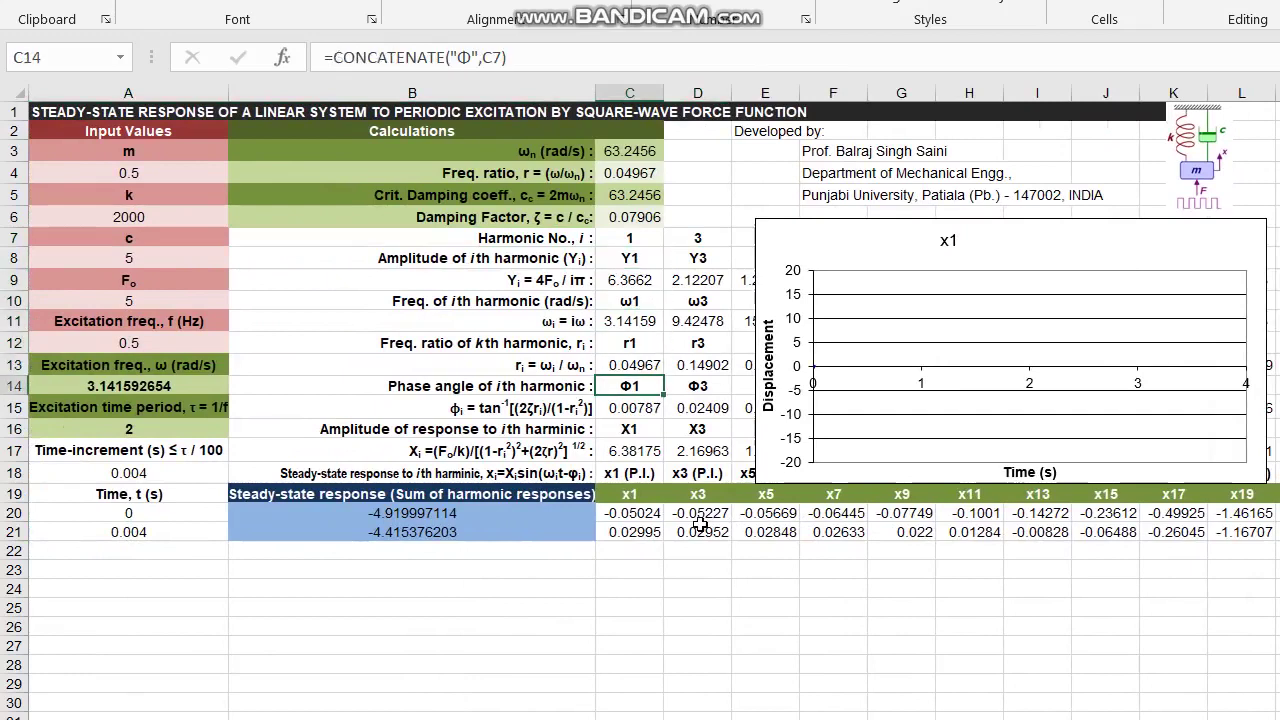
key("Down")
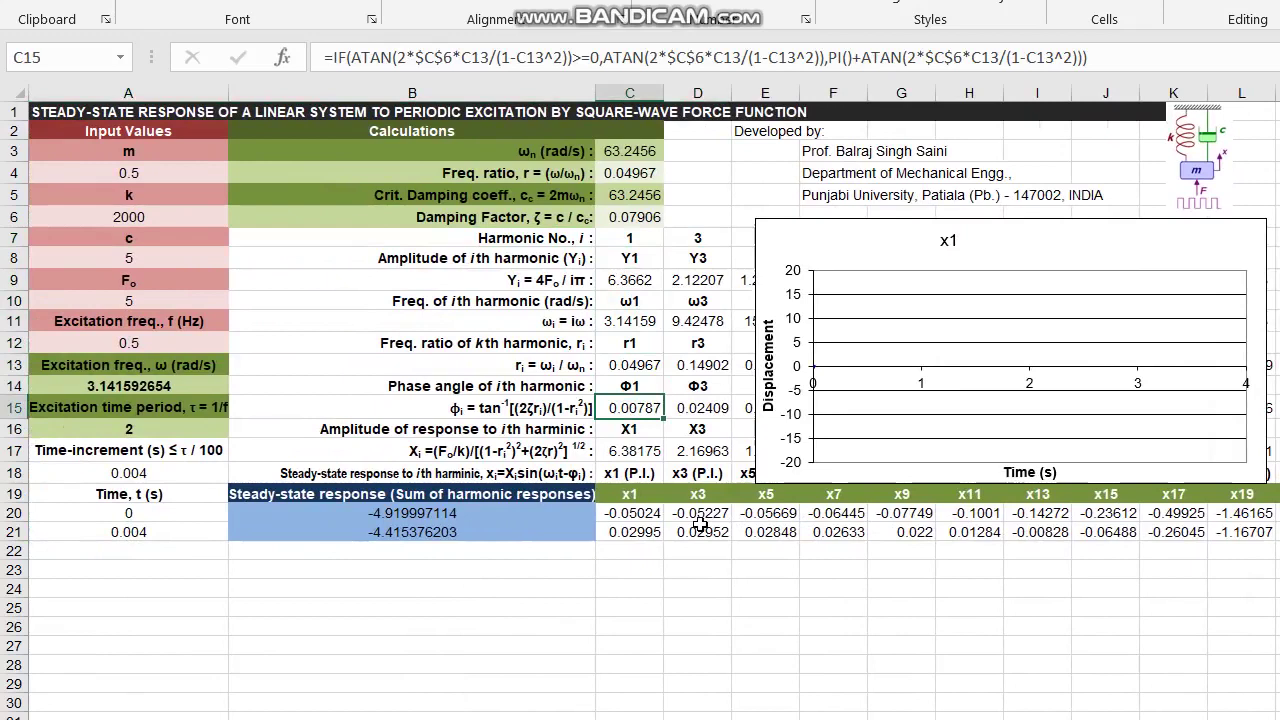
left_click(636, 178)
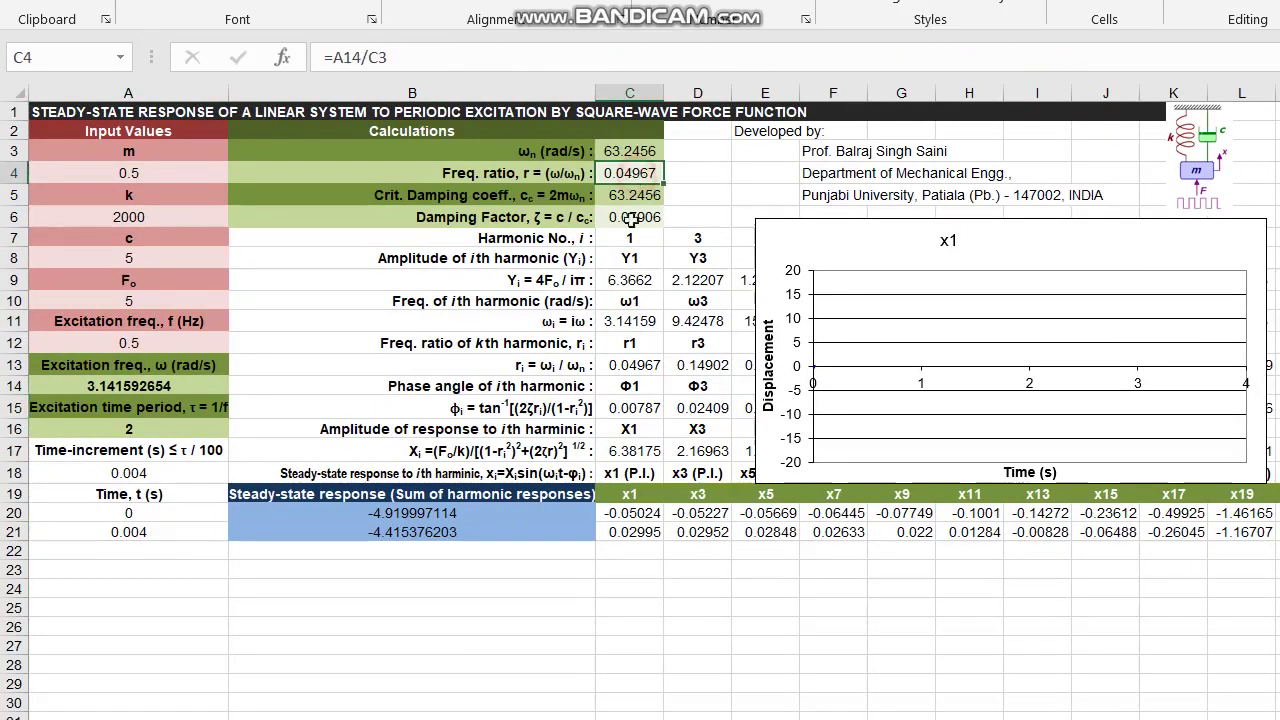
left_click(628, 407)
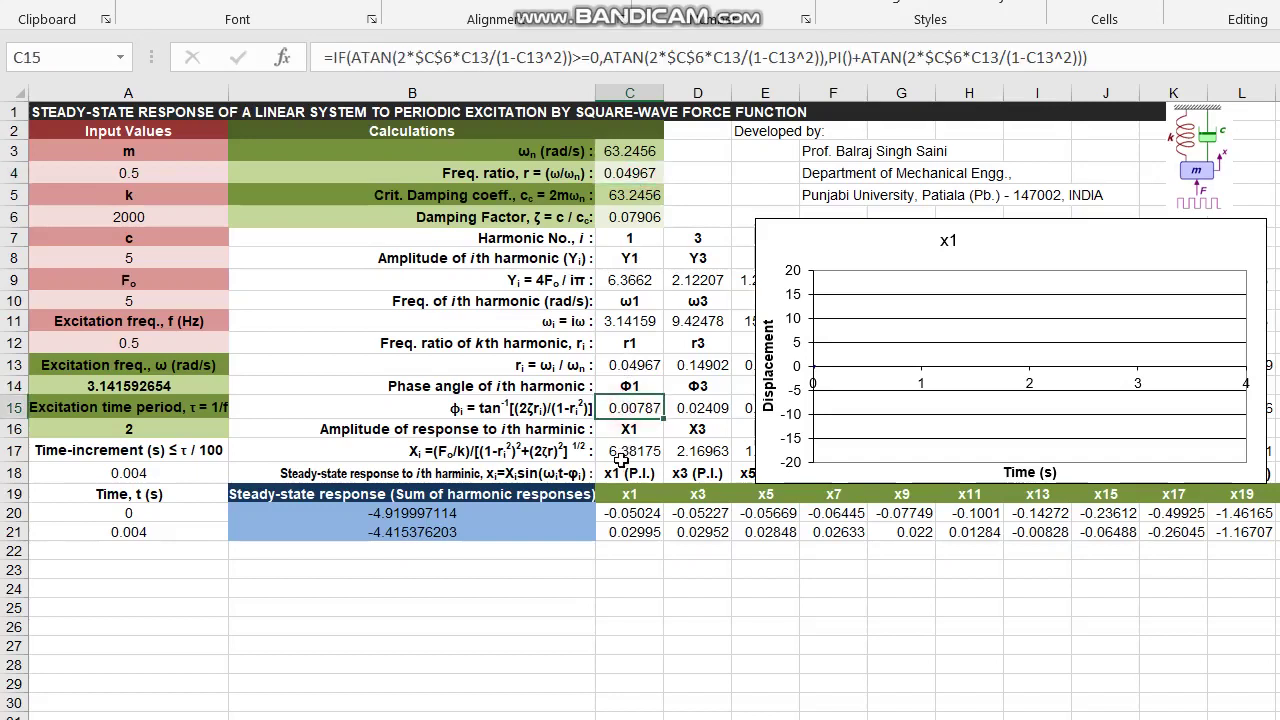
Examine the phase angle formulas and values along row 15 for the higher harmonics out to column Y.
key("Right")
key("Right")
key("Right")
key("Right")
key("Right")
key("Right")
key("Right")
key("Right")
key("Right")
key("Right")
key("Right")
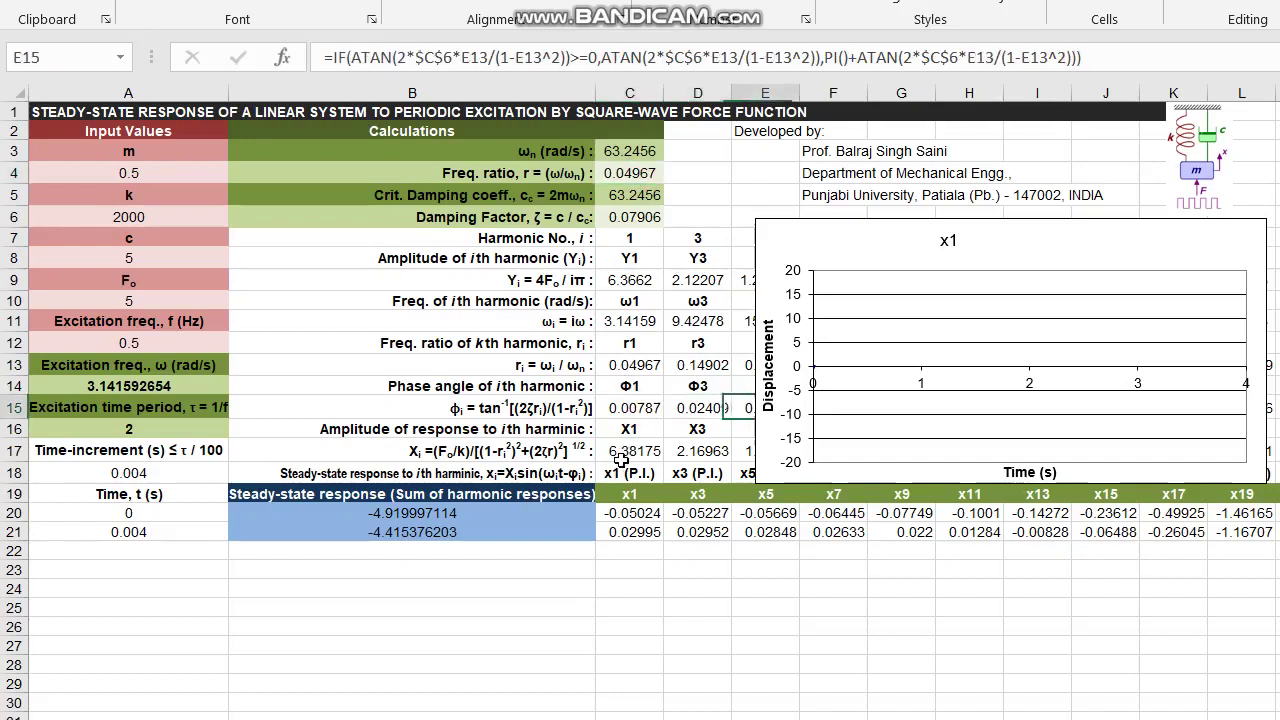
key("Right")
key("Right")
key("Right")
key("Right")
key("Right")
key("Right")
key("Right")
key("Right")
key("Right")
key("Right")
key("Right")
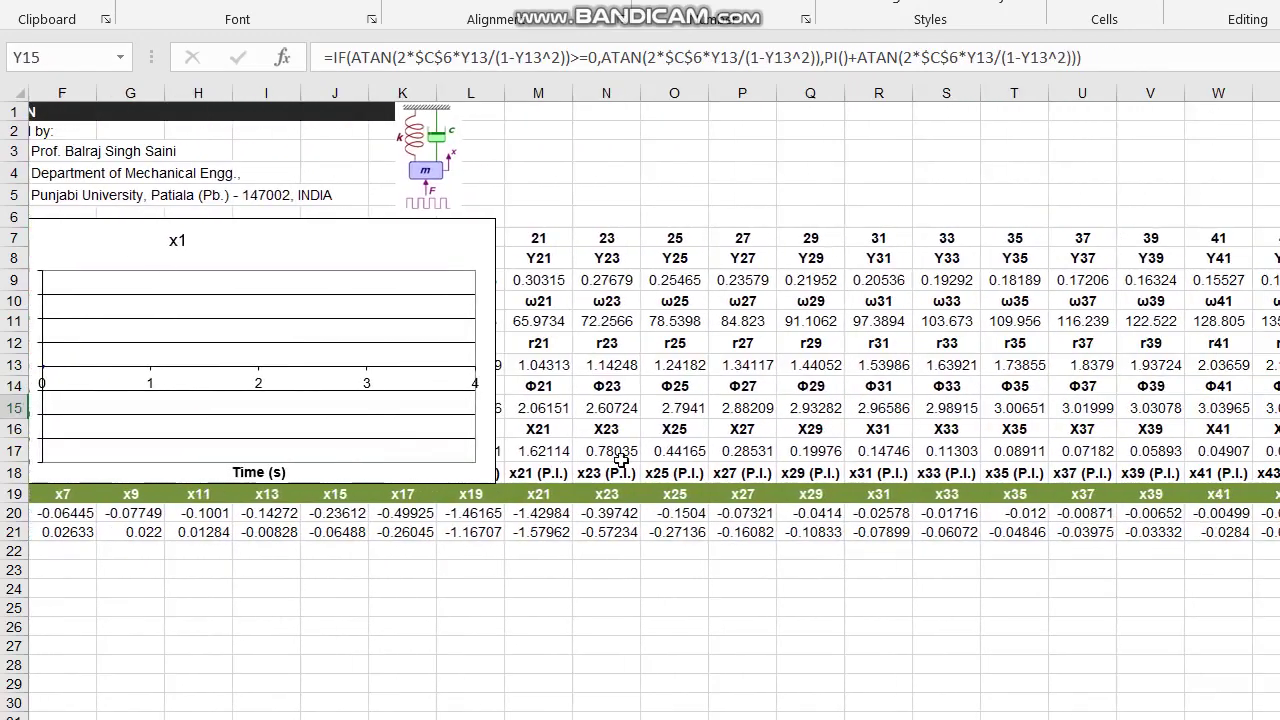
key("Left")
key("Left")
key("Left")
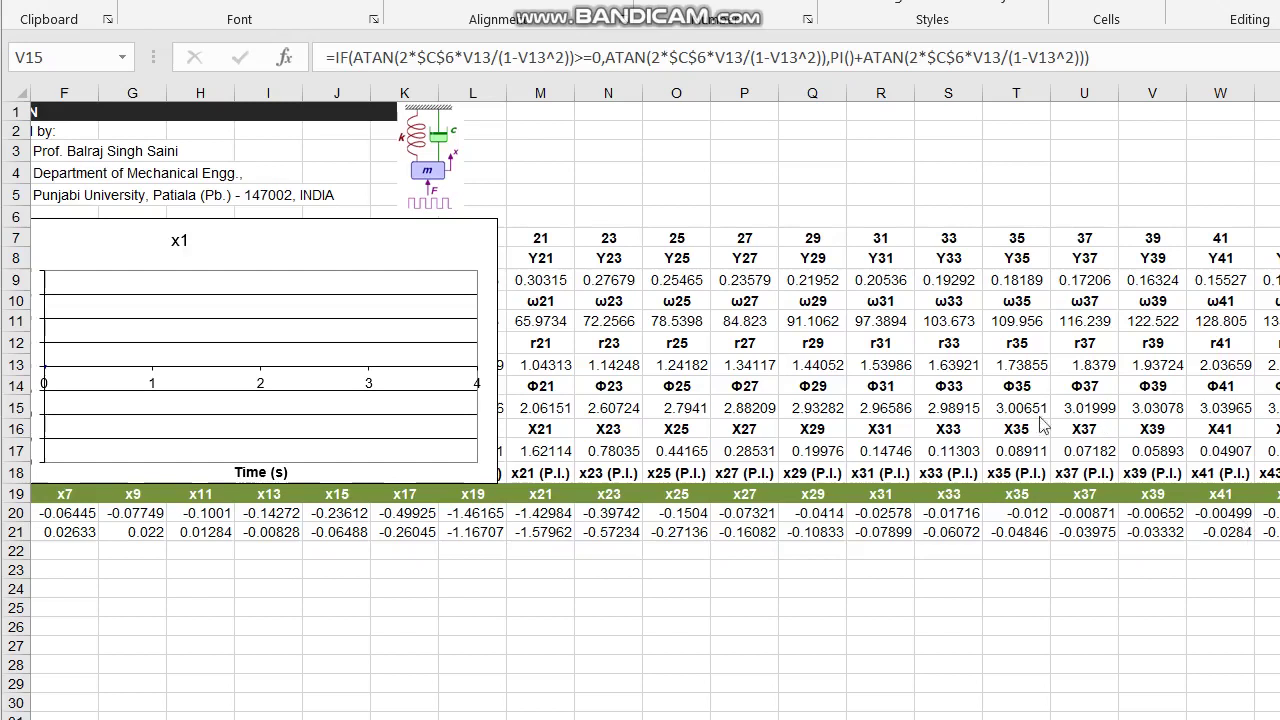
key("Left")
key("Left")
key("Left")
key("Left")
key("Left")
key("Left")
key("Left")
key("Left")
key("Left")
key("Left")
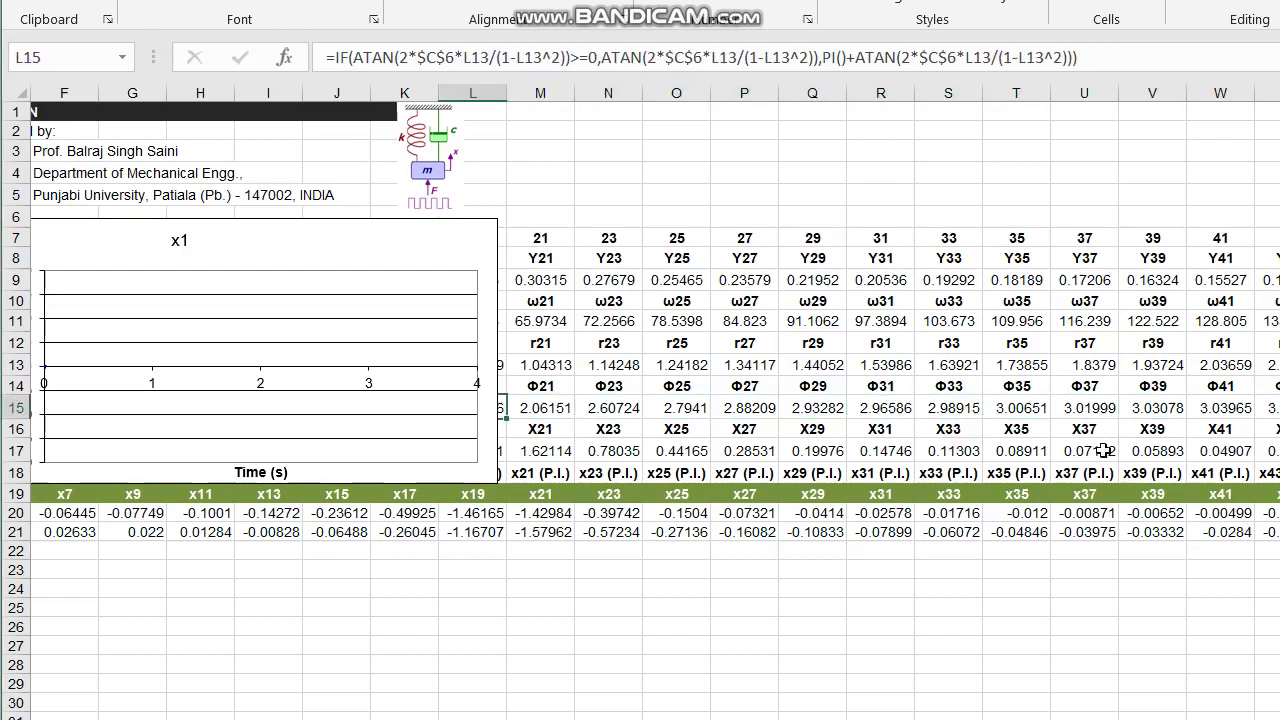
key("Left")
key("Left")
key("Left")
key("Left")
key("Left")
key("Left")
key("Left")
key("Left")
key("Left")
key("Left")
key("Left")
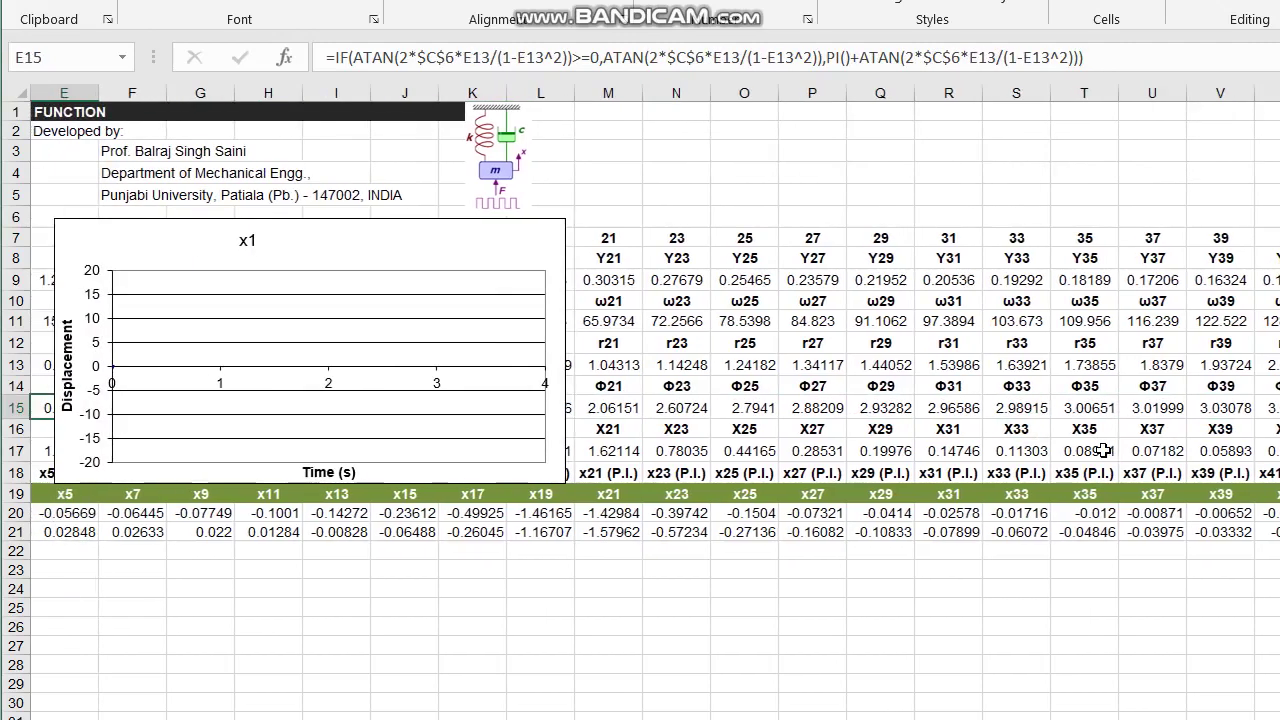
Copy the complete row of time, sum and harmonic response formulas in row 21 down through row 4052.
key("Down")
key("Down")
key("Down")
key("Down")
key("Down")
key("Down")
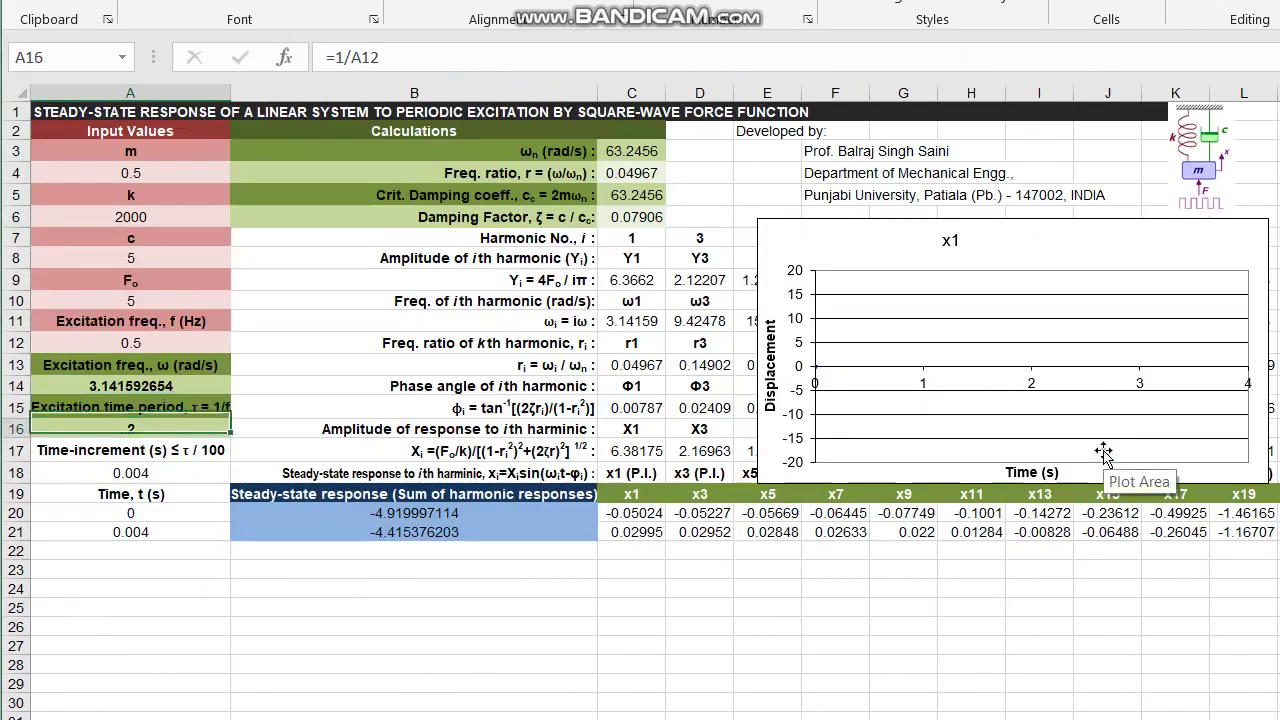
key("ctrl+shift+Right")
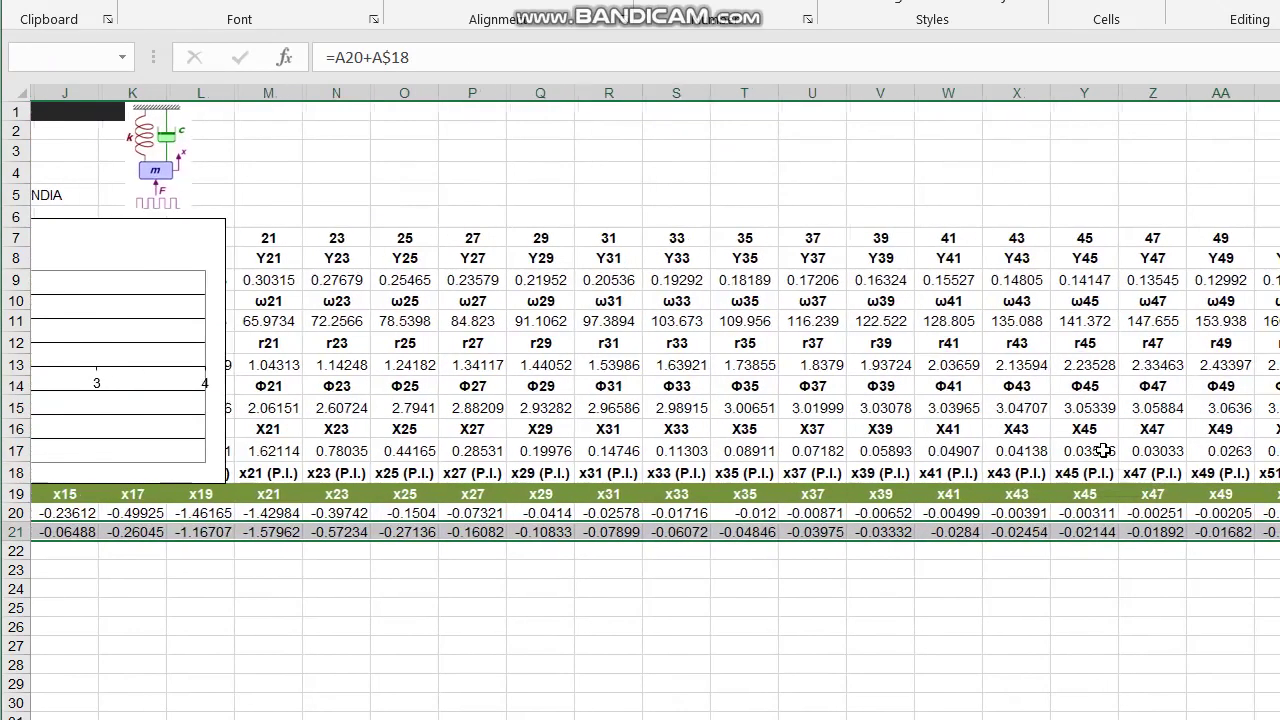
key("ctrl+shift+Left")
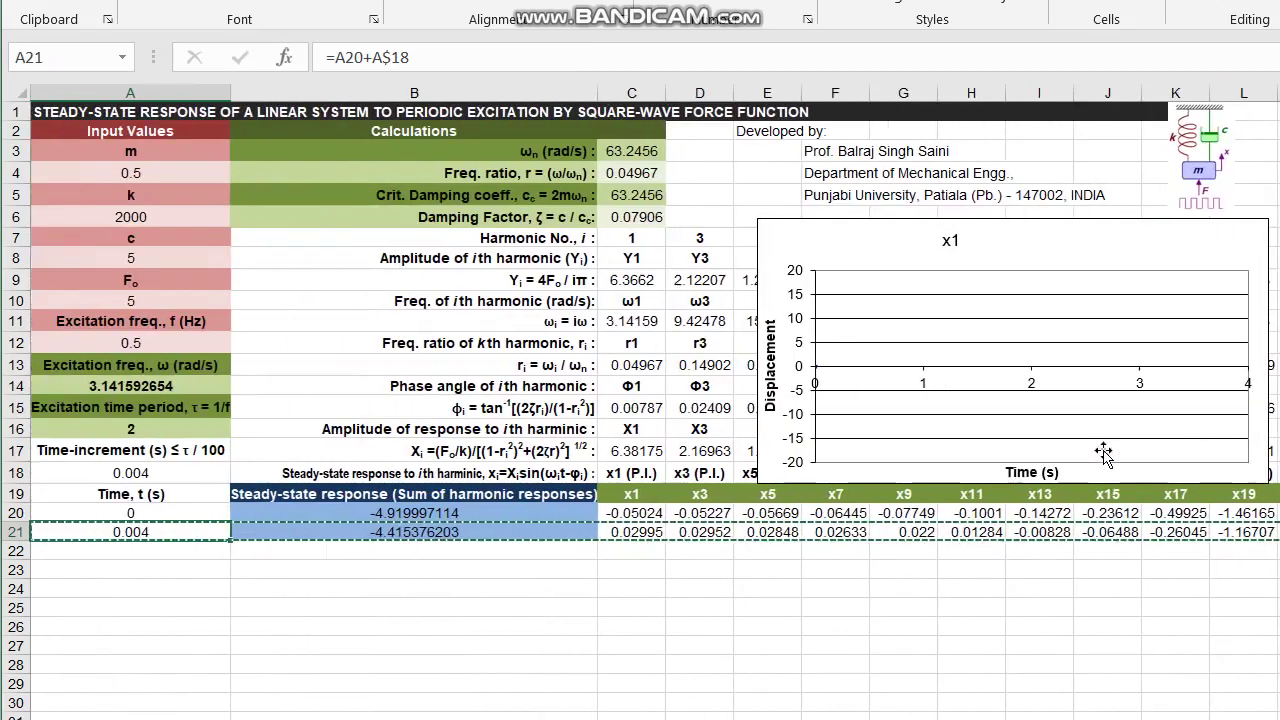
key("Down")
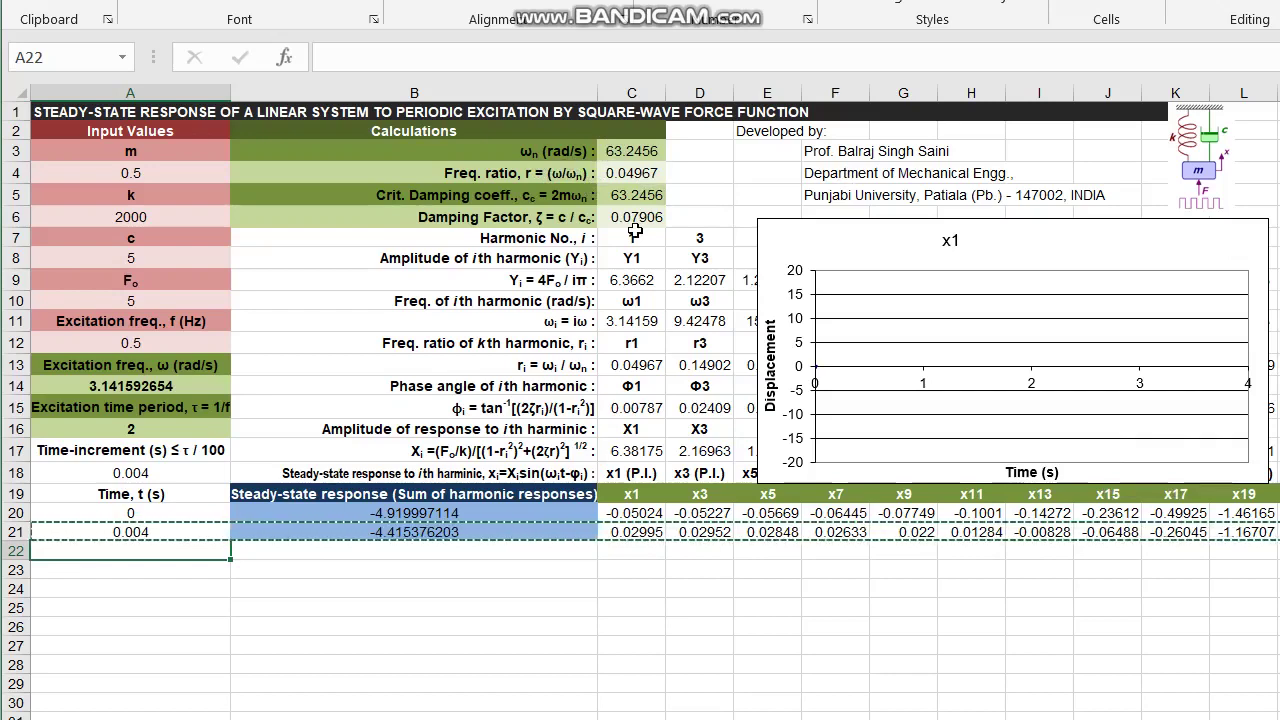
key("shift+Page_Down")
key("shift+Page_Down")
key("shift+Page_Down")
key("shift+Page_Down")
key("shift+Page_Down")
key("shift+Page_Down")
key("shift+Page_Down")
key("shift+Page_Down")
key("shift+Page_Down")
key("shift+Page_Down")
key("shift+Page_Down")
key("shift+Page_Down")
key("shift+Page_Down")
key("shift+Page_Down")
key("shift+Page_Down")
key("shift+Page_Down")
key("shift+Page_Down")
key("shift+Page_Down")
key("shift+Page_Down")
key("shift+Page_Down")
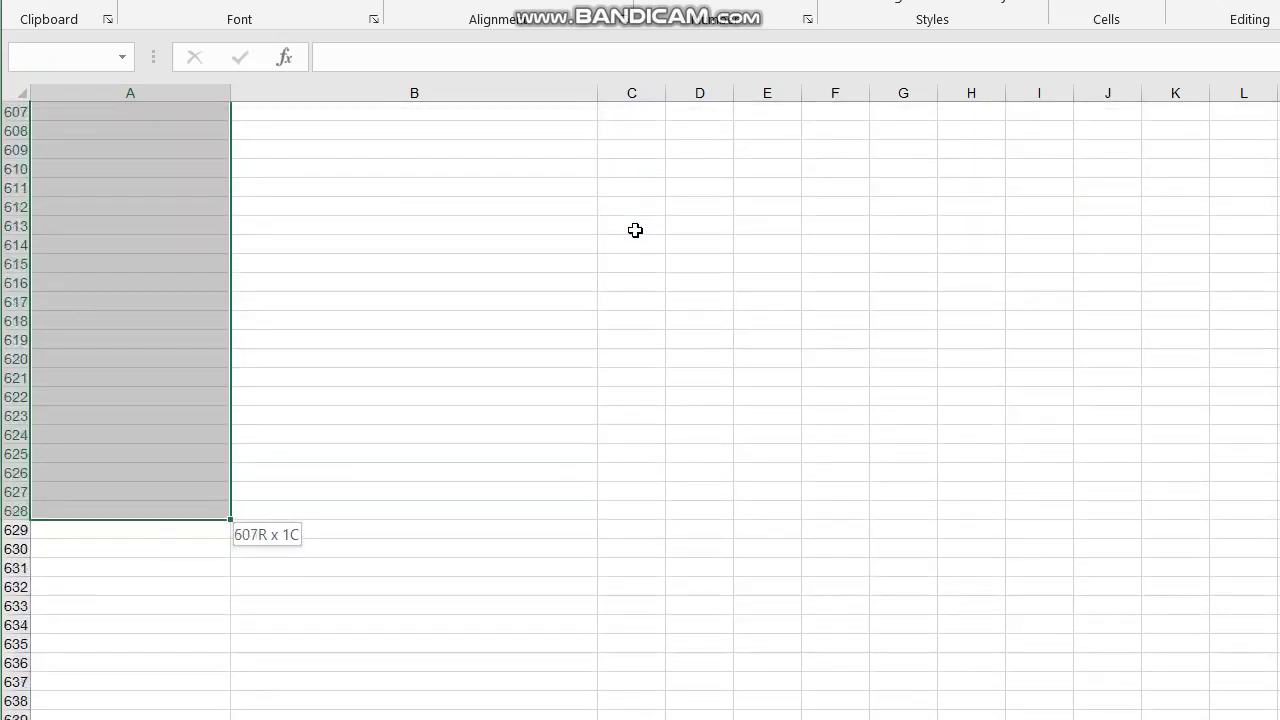
key("shift+Page_Down")
key("shift+Page_Down")
key("shift+Page_Down")
key("shift+Page_Down")
key("shift+Page_Down")
key("shift+Page_Down")
key("shift+Page_Down")
key("shift+Page_Down")
key("shift+Page_Down")
key("shift+Page_Down")
key("shift+Page_Down")
key("shift+Page_Down")
key("shift+Page_Down")
key("shift+Page_Down")
key("shift+Page_Down")
key("shift+Page_Down")
key("shift+Page_Down")
key("shift+Page_Down")
key("shift+Page_Down")
key("shift+Page_Down")
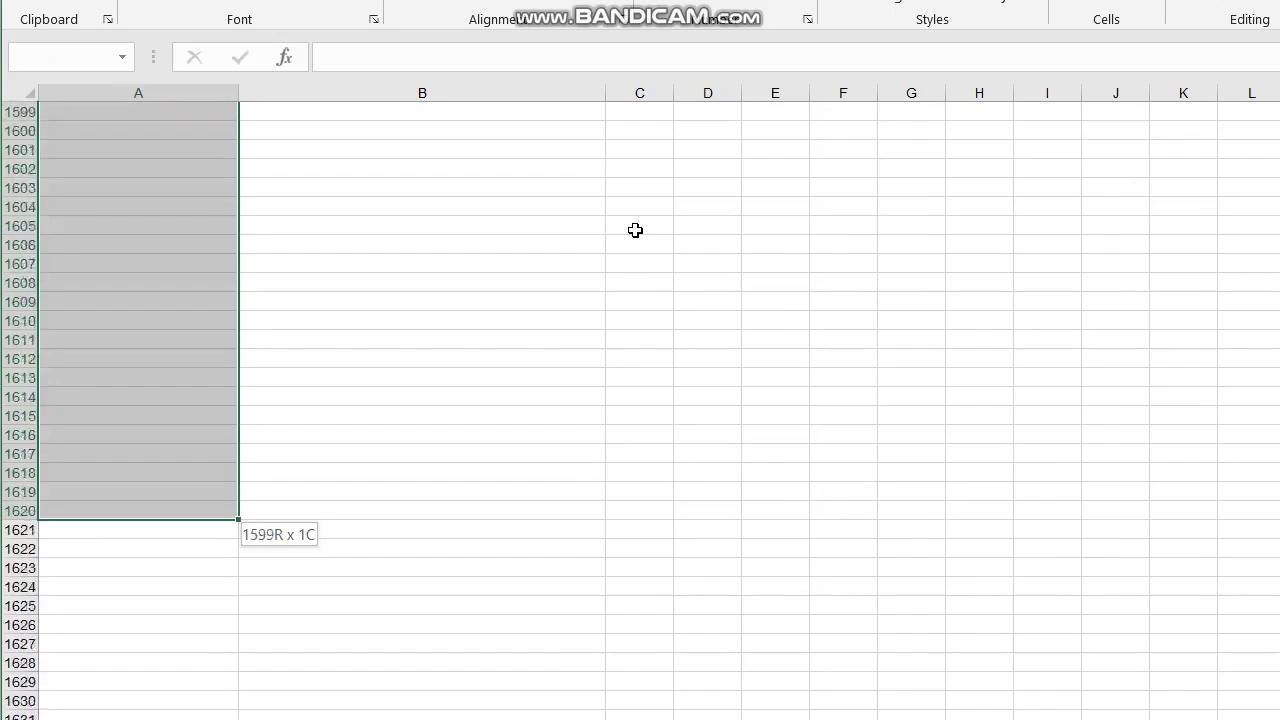
key("shift+Page_Down")
key("shift+Page_Down")
key("shift+Page_Down")
key("shift+Page_Down")
key("shift+Page_Down")
key("shift+Page_Down")
key("shift+Page_Down")
key("shift+Page_Down")
key("shift+Page_Down")
key("shift+Page_Down")
key("shift+Page_Down")
key("shift+Page_Down")
key("shift+Page_Down")
key("shift+Page_Down")
key("shift+Page_Down")
key("shift+Page_Down")
key("shift+Page_Down")
key("shift+Page_Down")
key("shift+Page_Down")
key("shift+Page_Down")
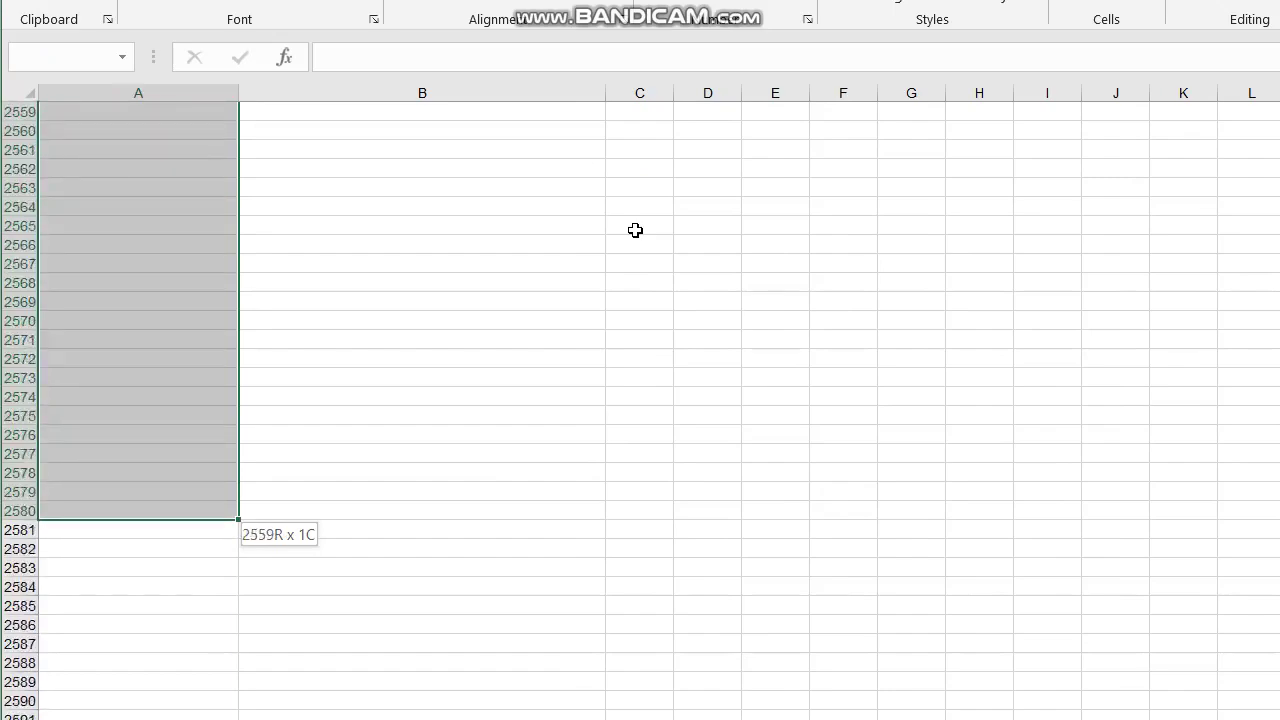
key("shift+Page_Down")
key("shift+Page_Down")
key("shift+Page_Down")
key("shift+Page_Down")
key("shift+Page_Down")
key("shift+Page_Down")
key("shift+Page_Down")
key("shift+Page_Down")
key("shift+Page_Down")
key("shift+Page_Down")
key("shift+Page_Down")
key("shift+Page_Down")
key("shift+Page_Down")
key("shift+Page_Down")
key("shift+Page_Down")
key("shift+Page_Down")
key("shift+Page_Down")
key("shift+Page_Down")
key("shift+Page_Down")
key("shift+Page_Down")
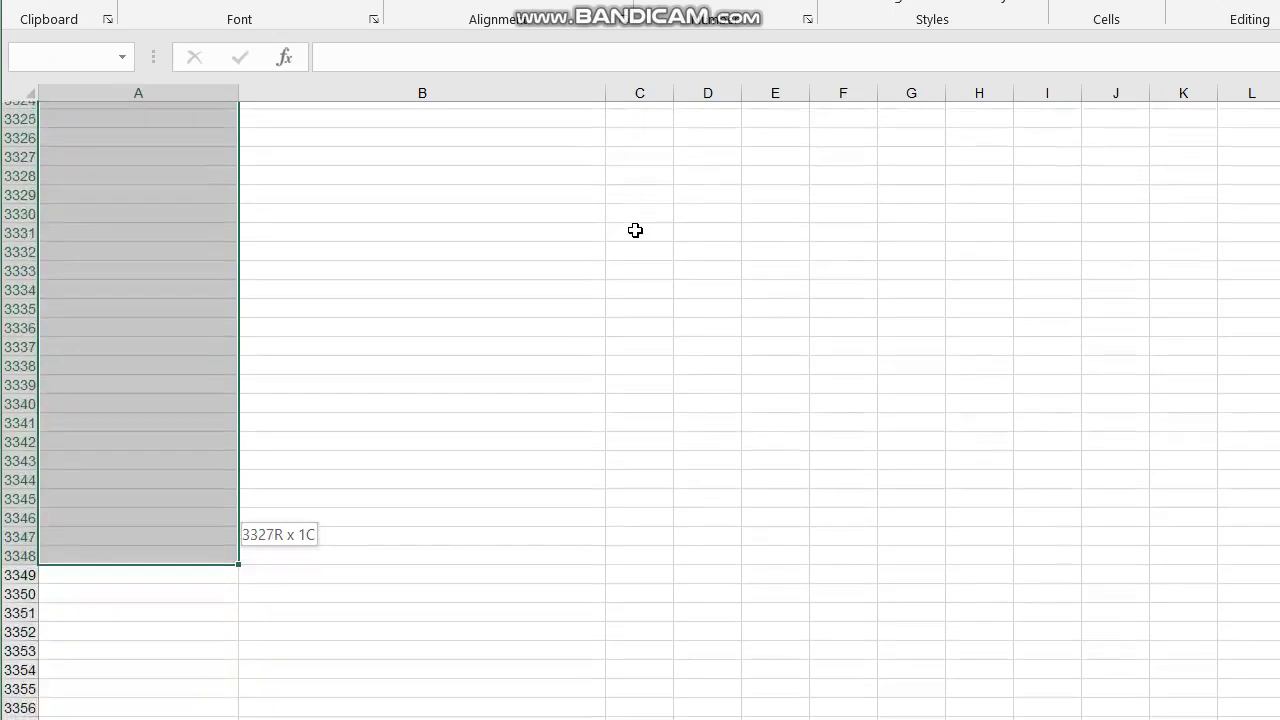
key("shift+Page_Down")
key("shift+Page_Down")
key("shift+Page_Down")
key("shift+Page_Down")
key("shift+Page_Down")
key("shift+Page_Down")
key("shift+Page_Down")
key("shift+Page_Down")
key("shift+Page_Down")
key("shift+Page_Down")
key("shift+Page_Down")
key("shift+Page_Down")
key("shift+Page_Down")
key("shift+Page_Down")
key("shift+Page_Down")
key("shift+Page_Down")
key("shift+Page_Down")
key("shift+Page_Down")
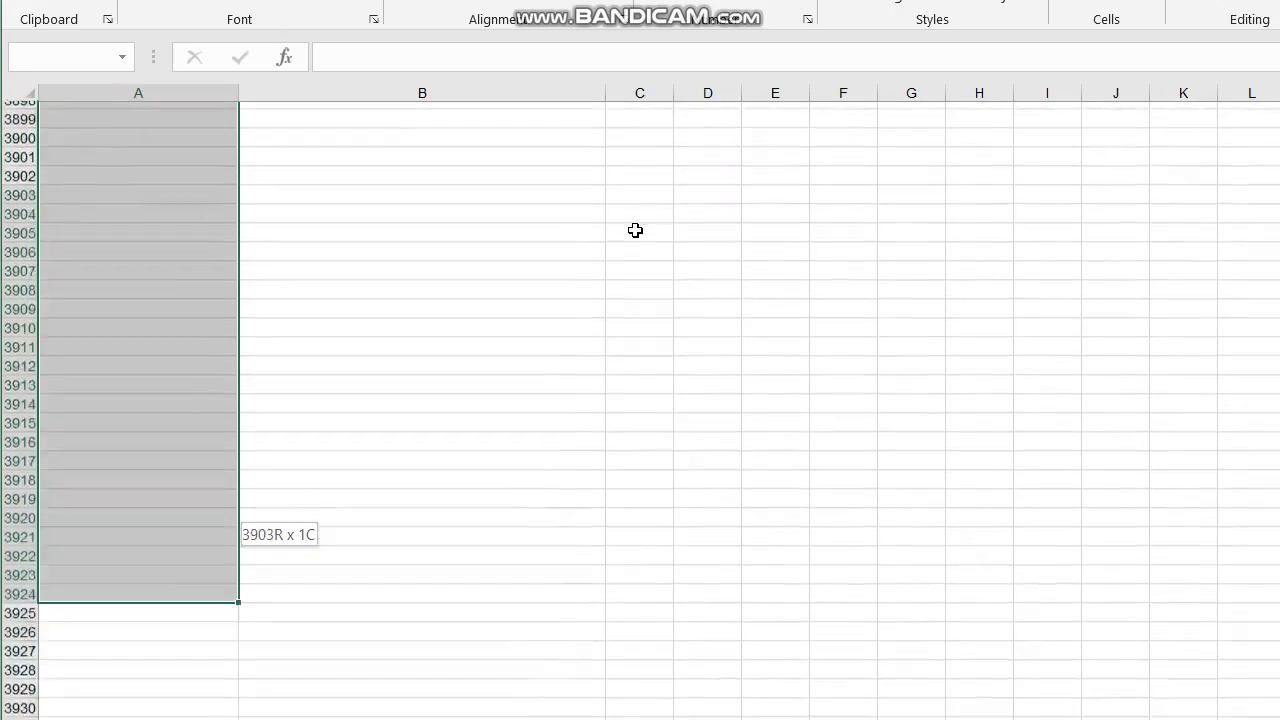
key("shift+Page_Down")
key("shift+Page_Down")
key("shift+Page_Down")
key("shift+Page_Down")
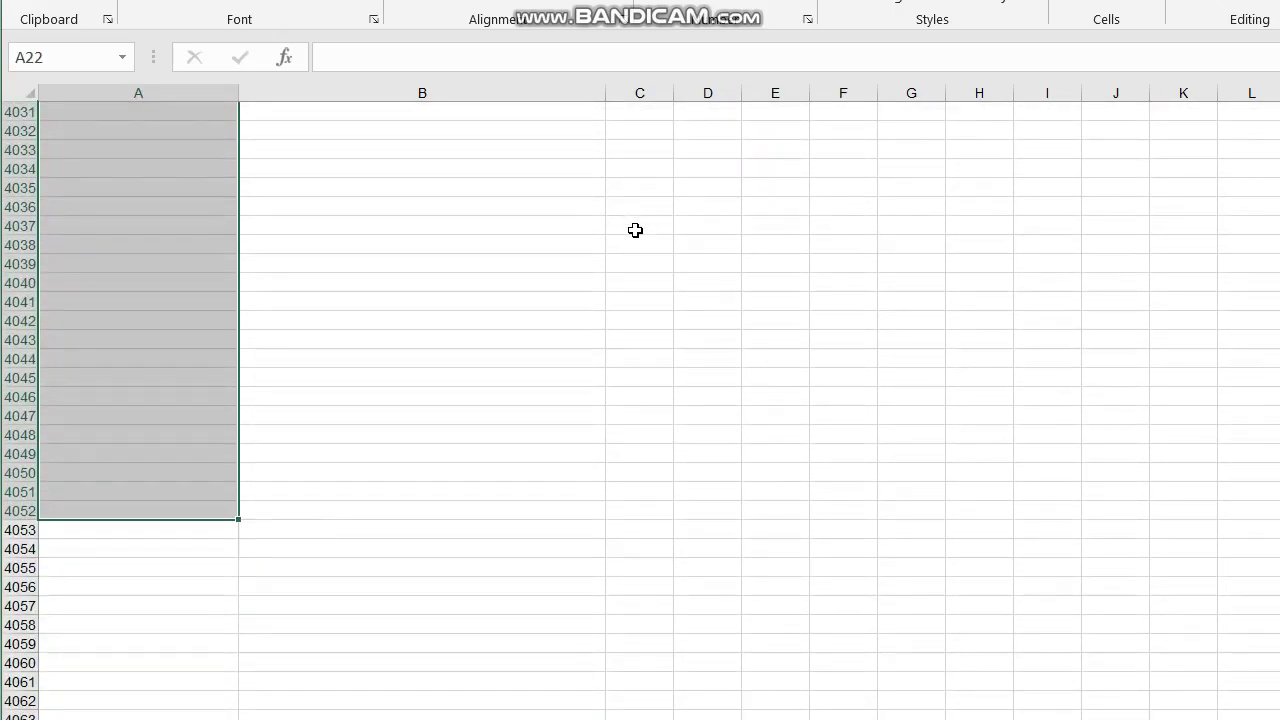
key("ctrl+v")
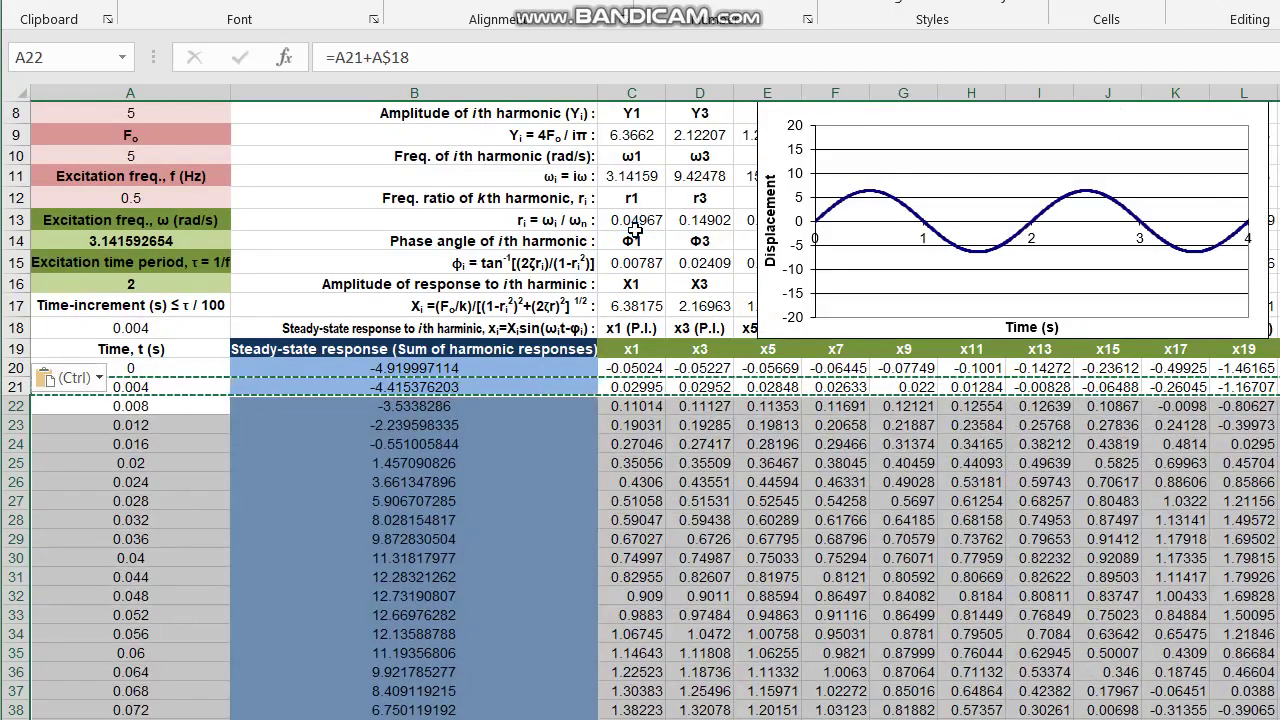
key("Escape")
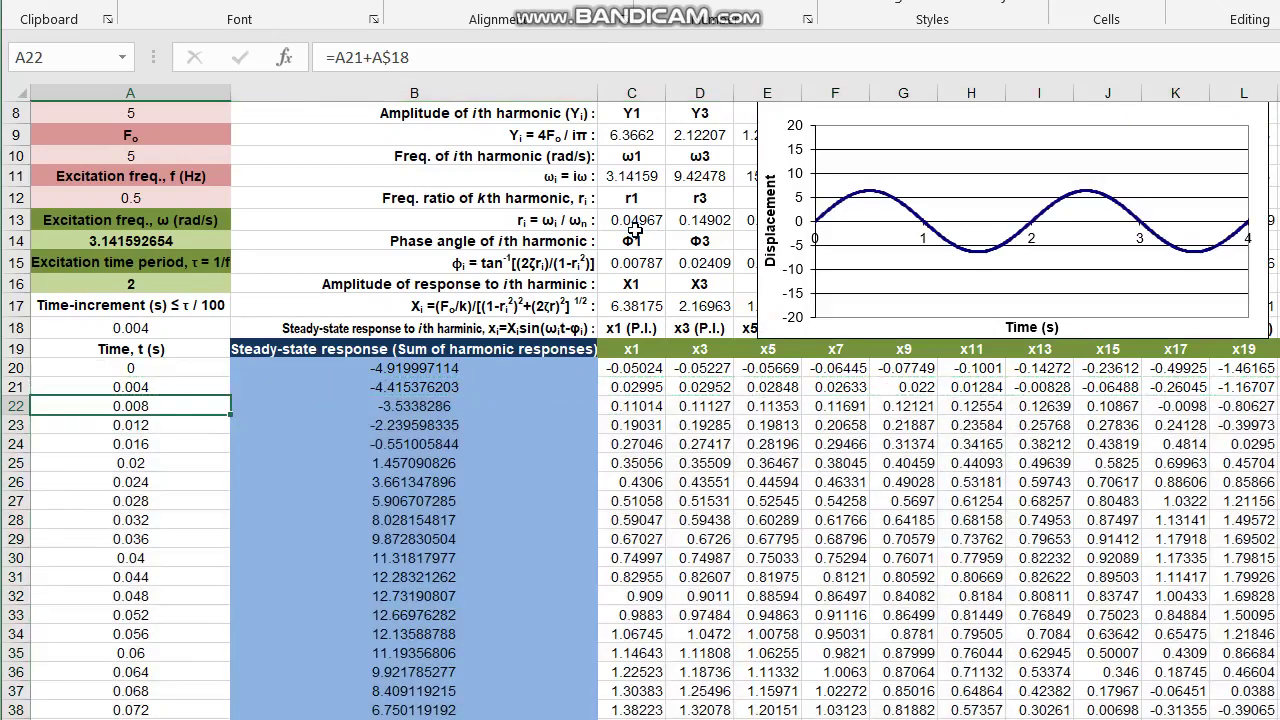
Examine the copied x3 response formula in D22 and the source columns of the displacement chart.
key("Right")
key("Right")
key("Right")
scroll(633, 228, "up", 3)
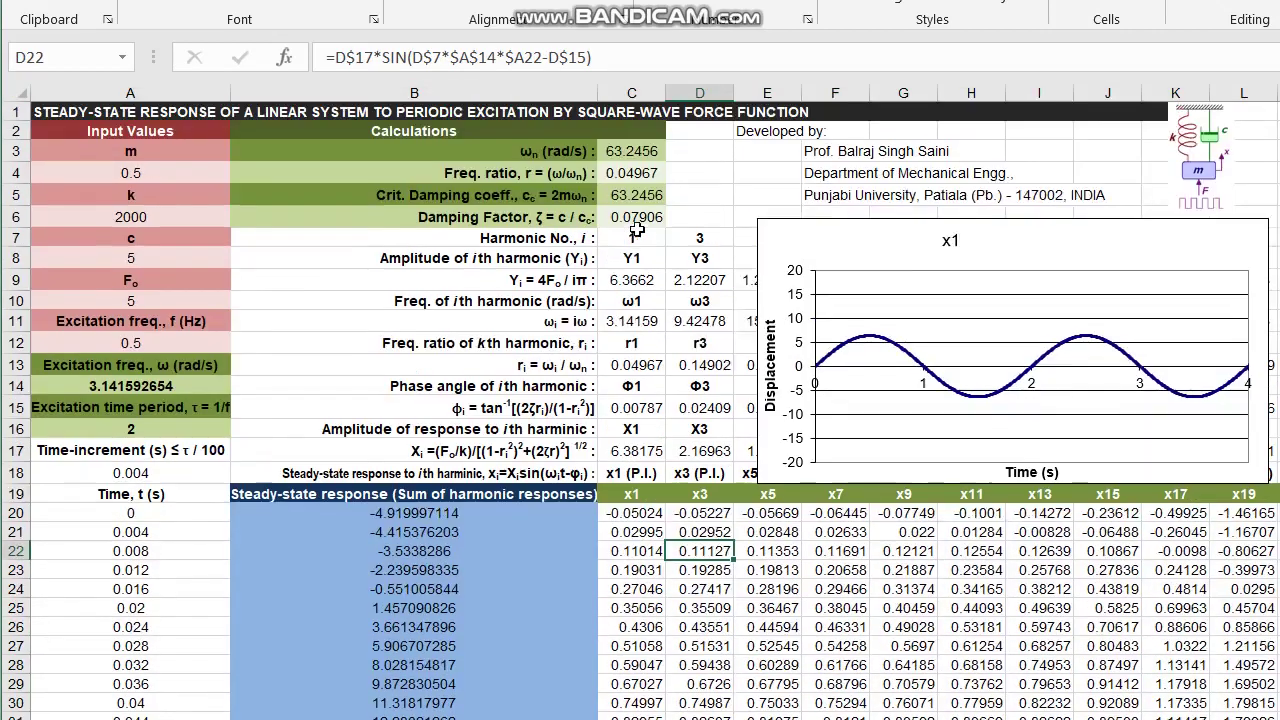
left_click(840, 238)
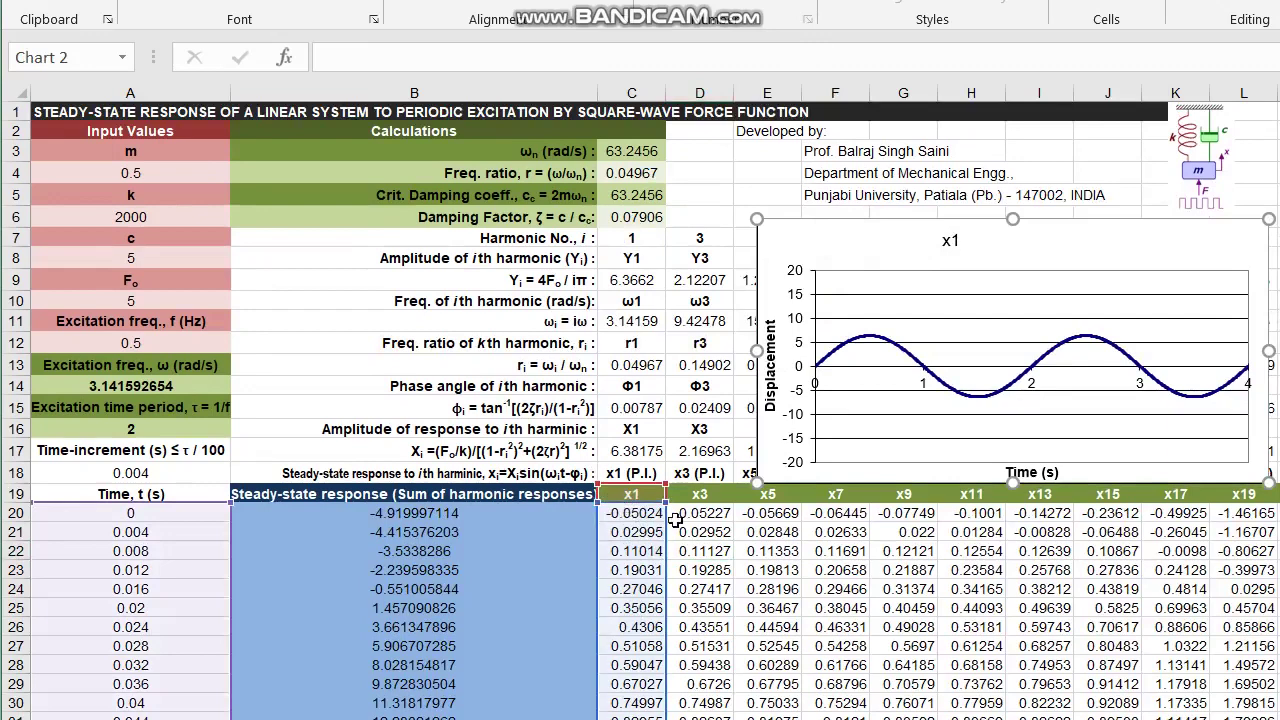
left_click(631, 407)
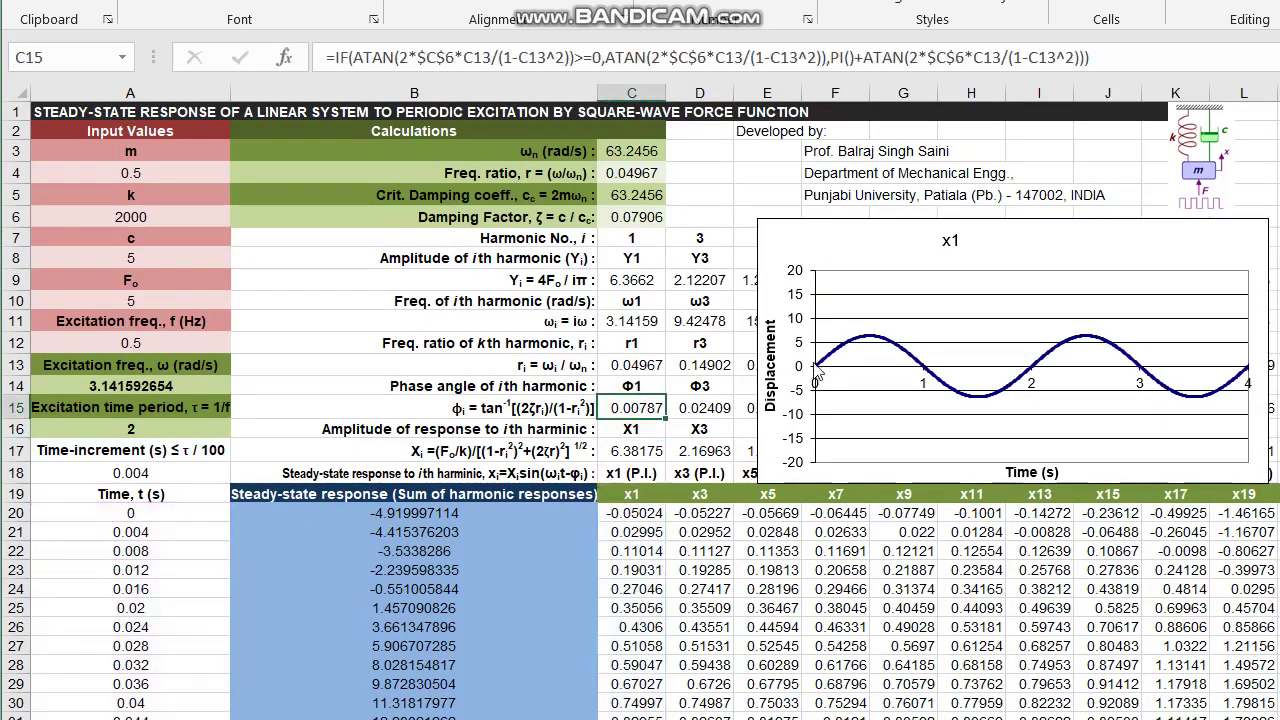
left_click(862, 244)
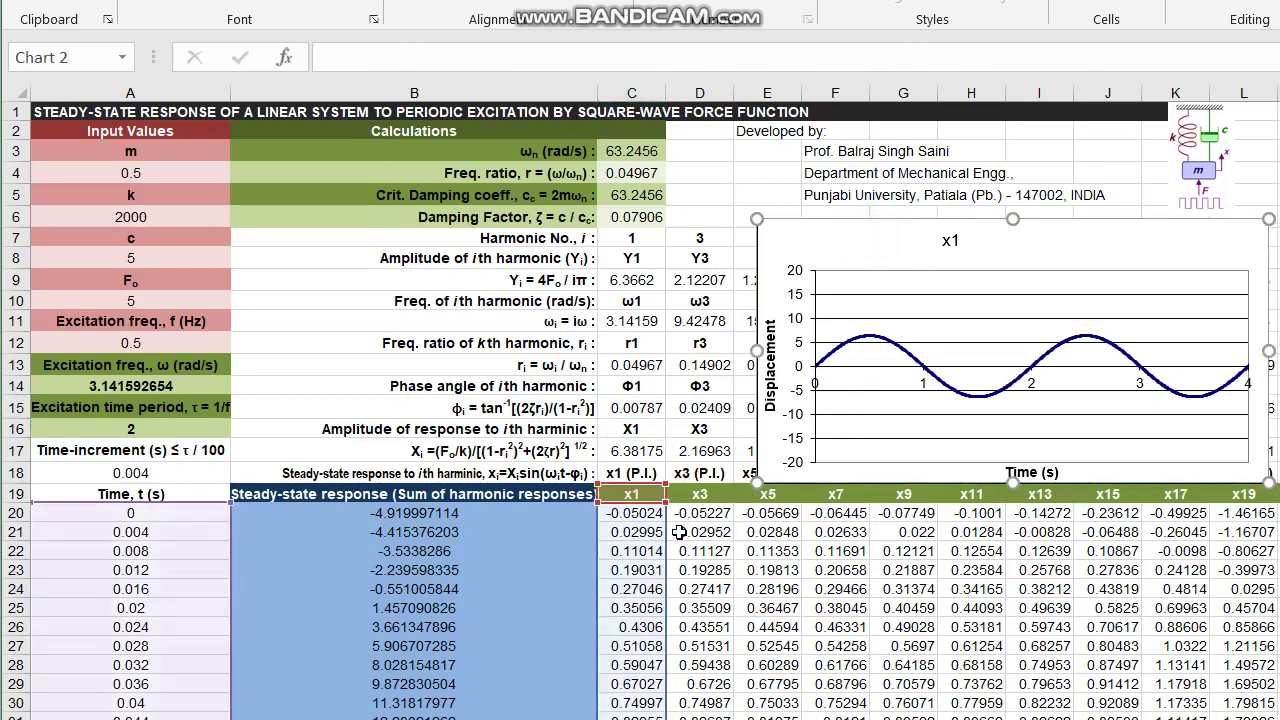
Shift the chart's plotted data range from the x1 column to x3, and on to x17.
left_click_drag(679, 533, 692, 533)
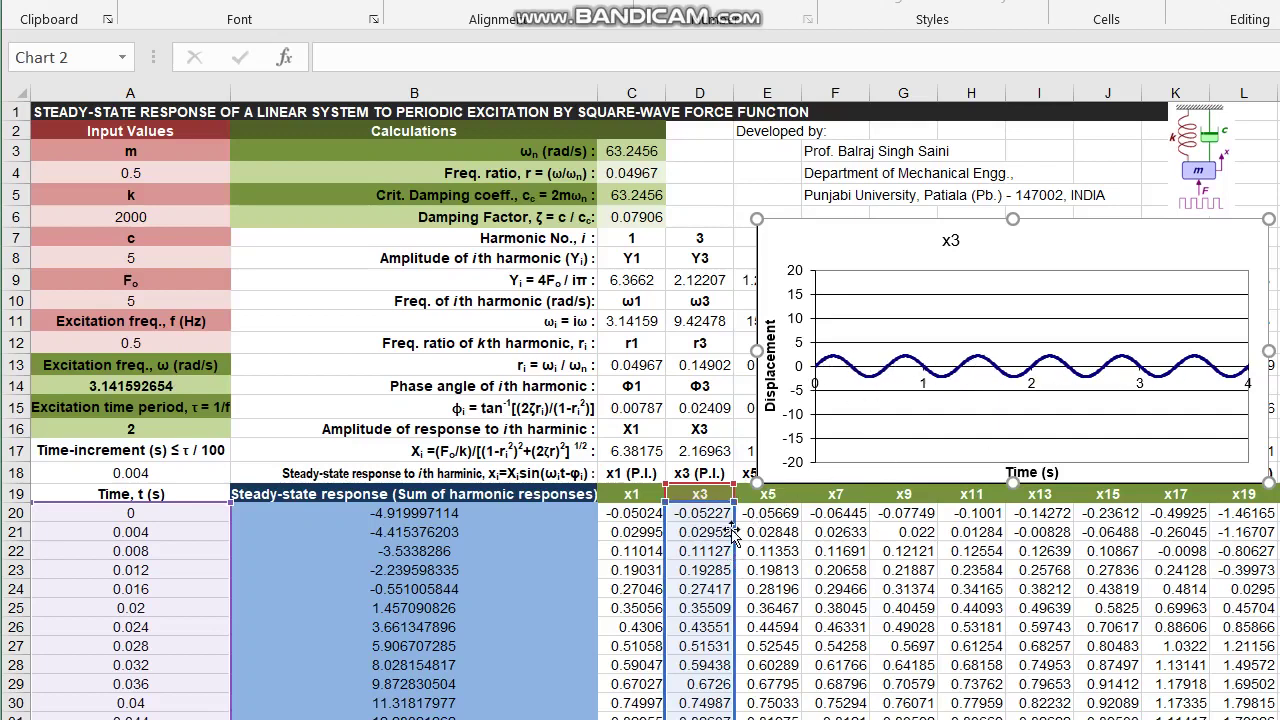
left_click_drag(735, 535, 1150, 522)
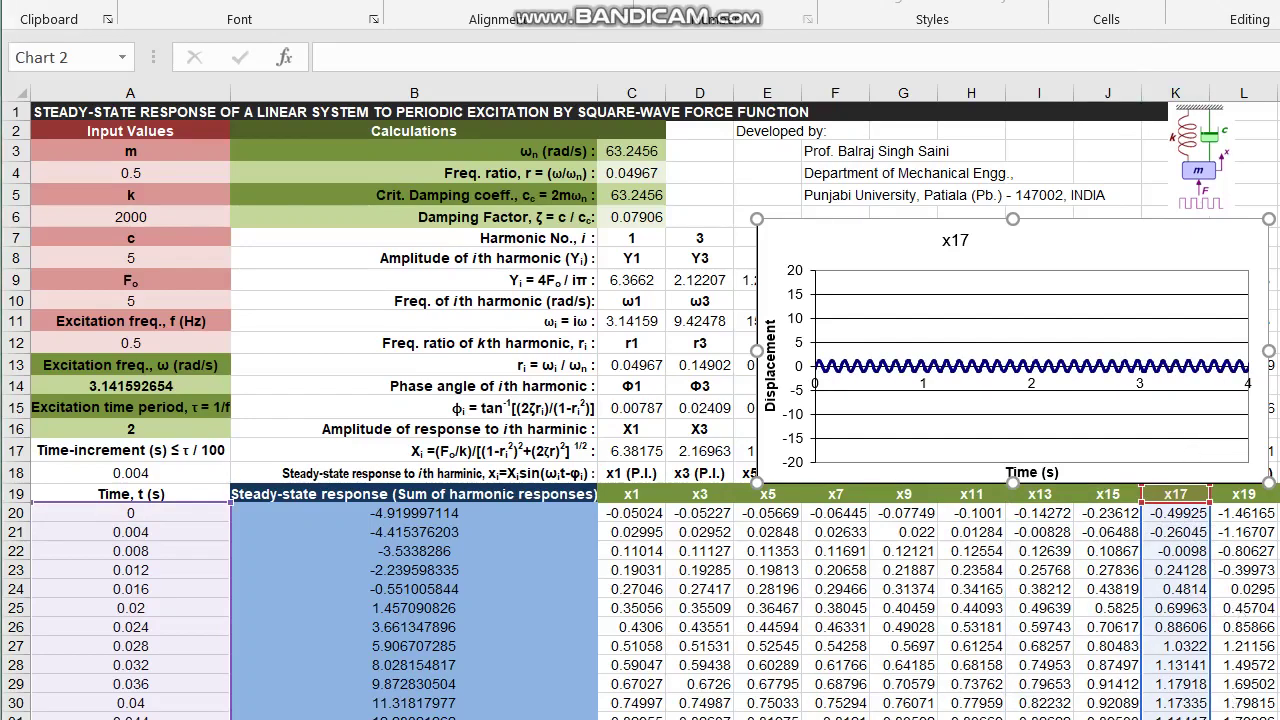
scroll(655, 400, "right", 5)
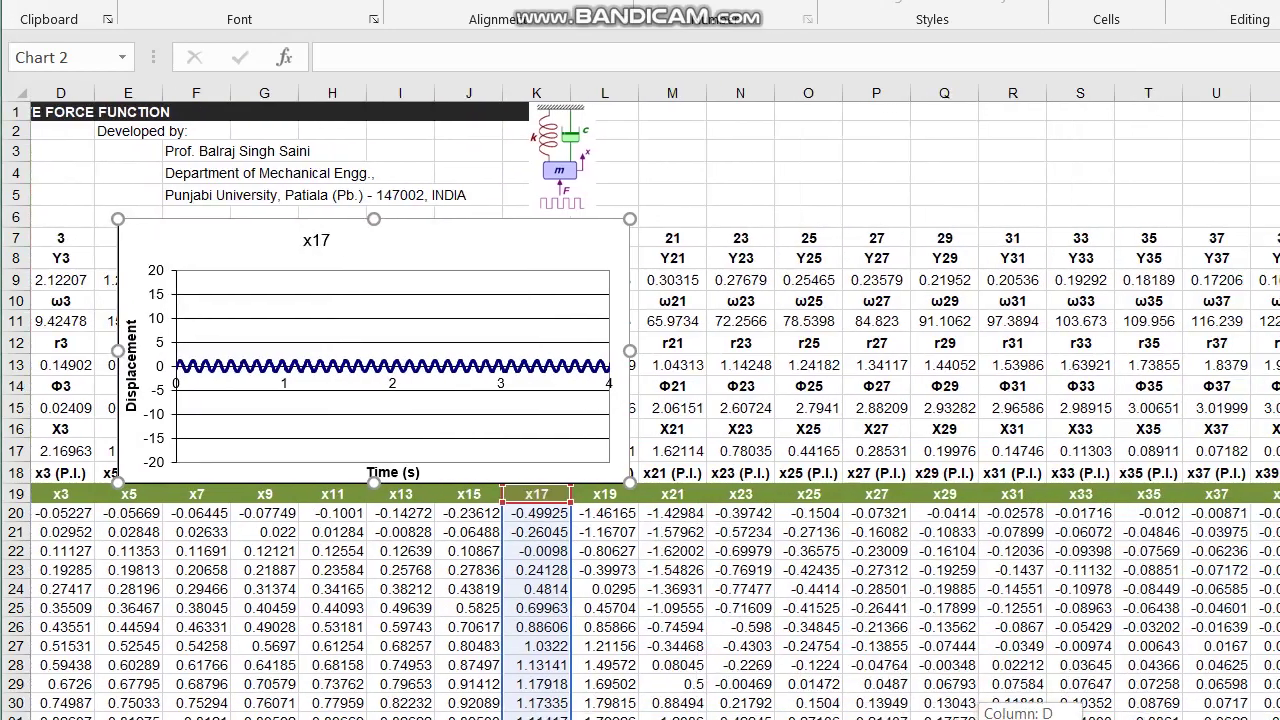
scroll(670, 520, "right", 1)
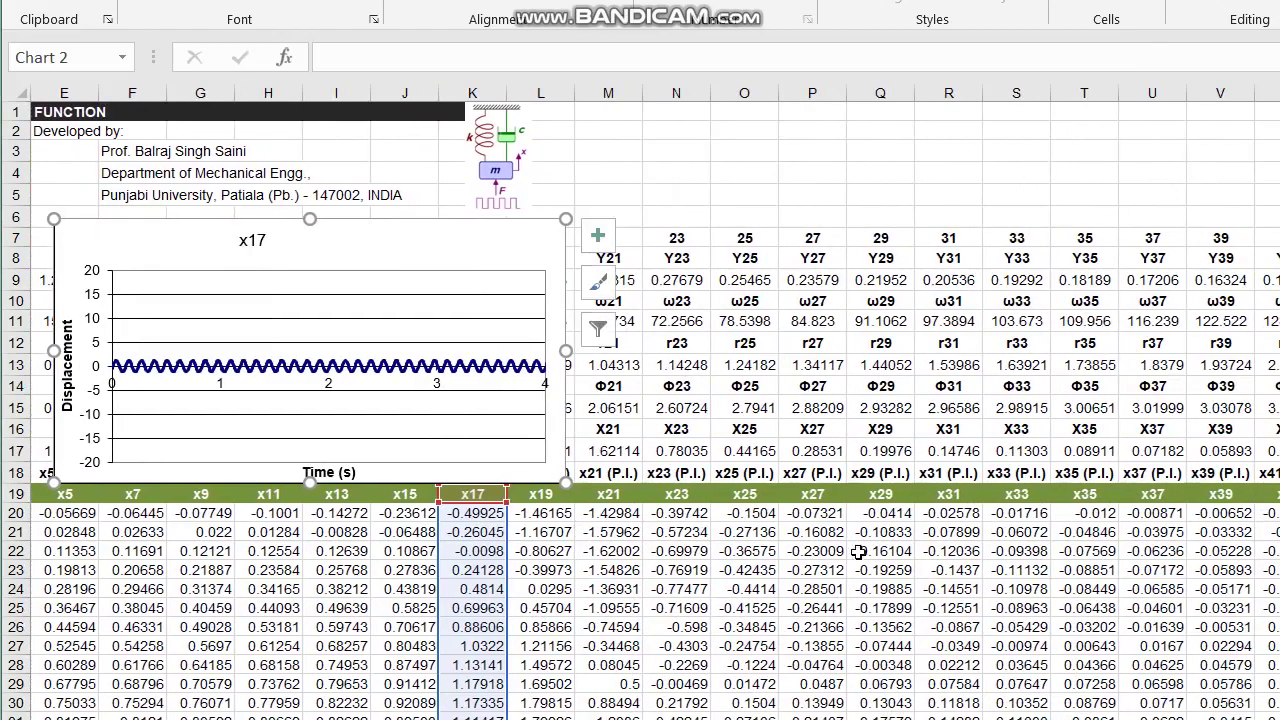
Shift the chart's plotted data range from the x17 column to x23.
left_click(680, 407)
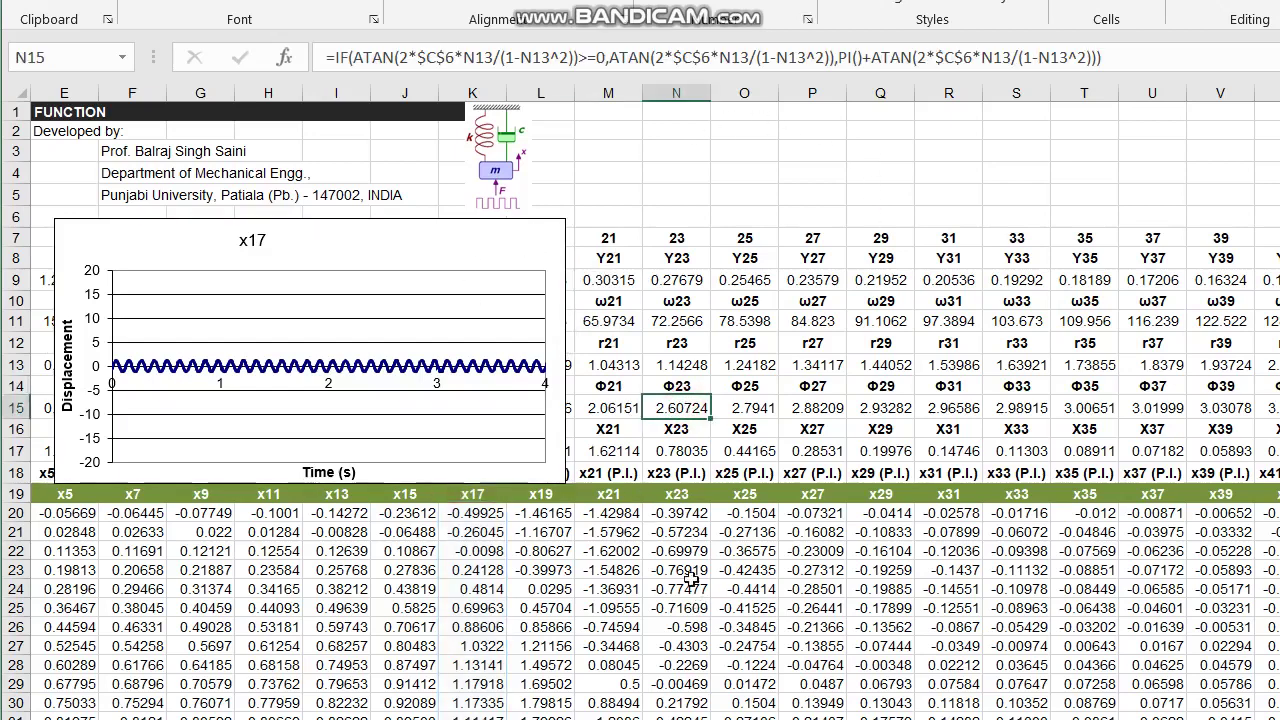
left_click(437, 228)
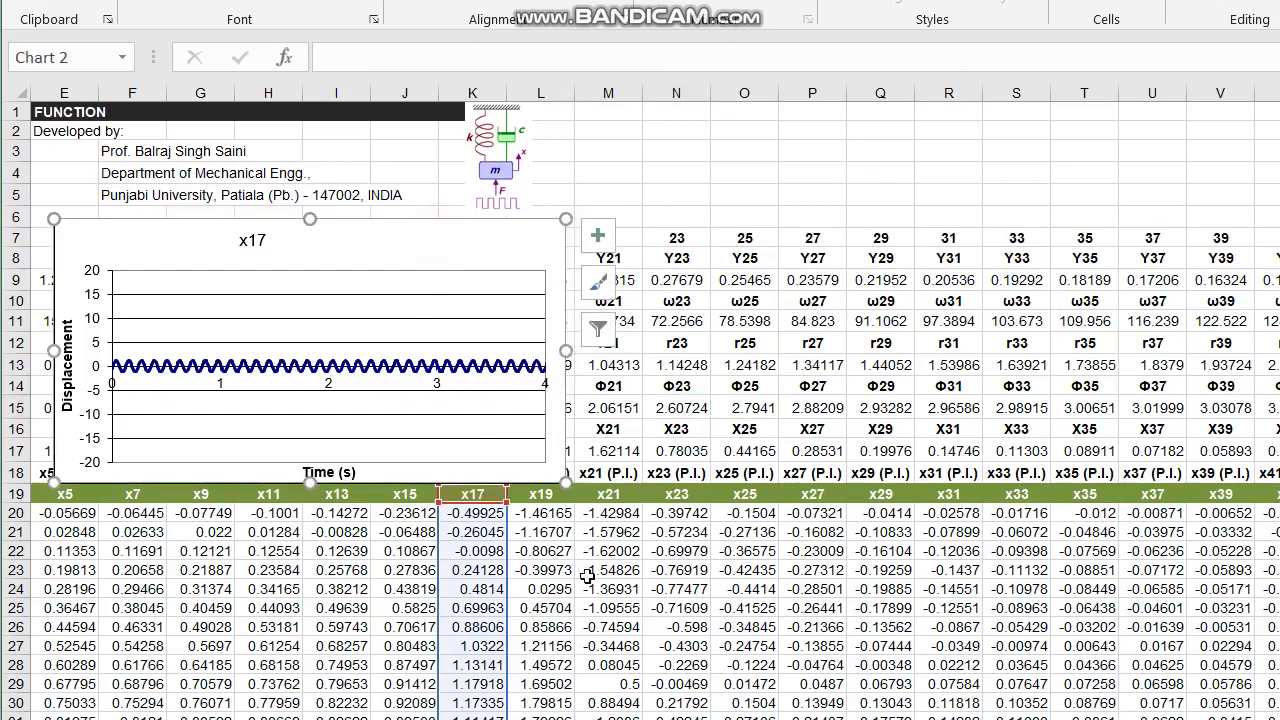
left_click_drag(507, 540, 683, 532)
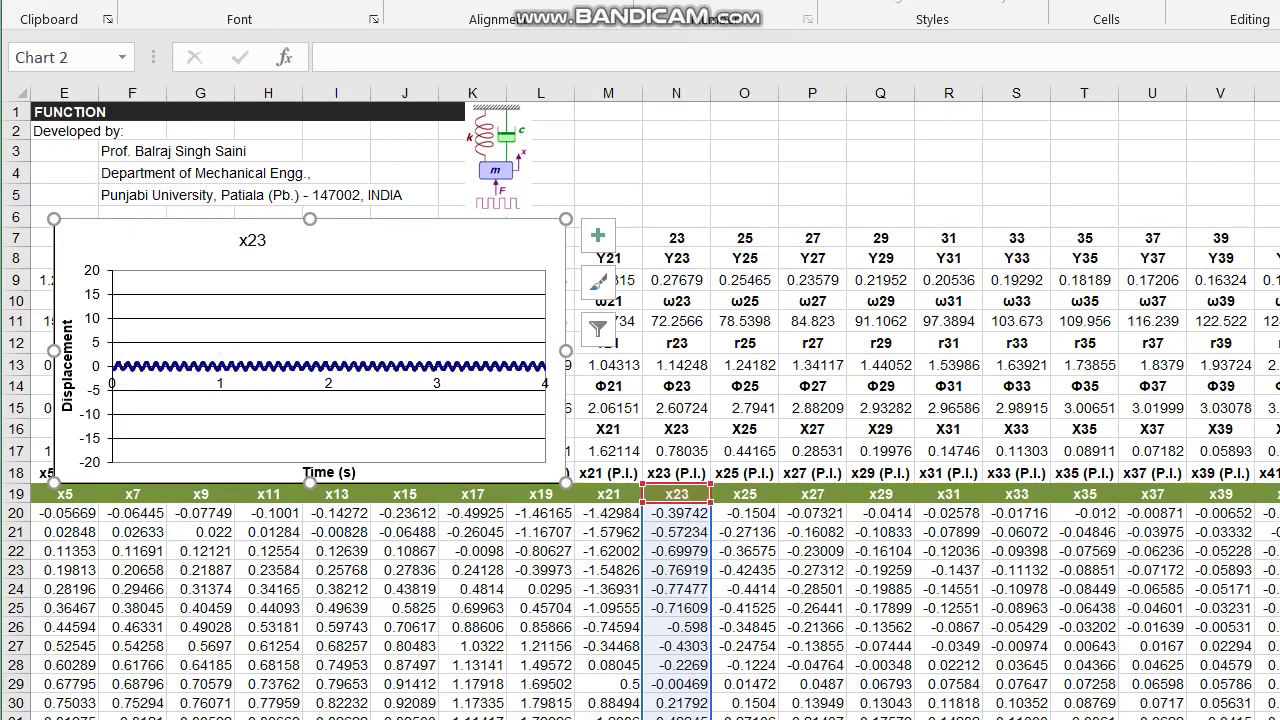
Return the chart's plotted data range to the x1 column.
scroll(640, 400, "left", 3)
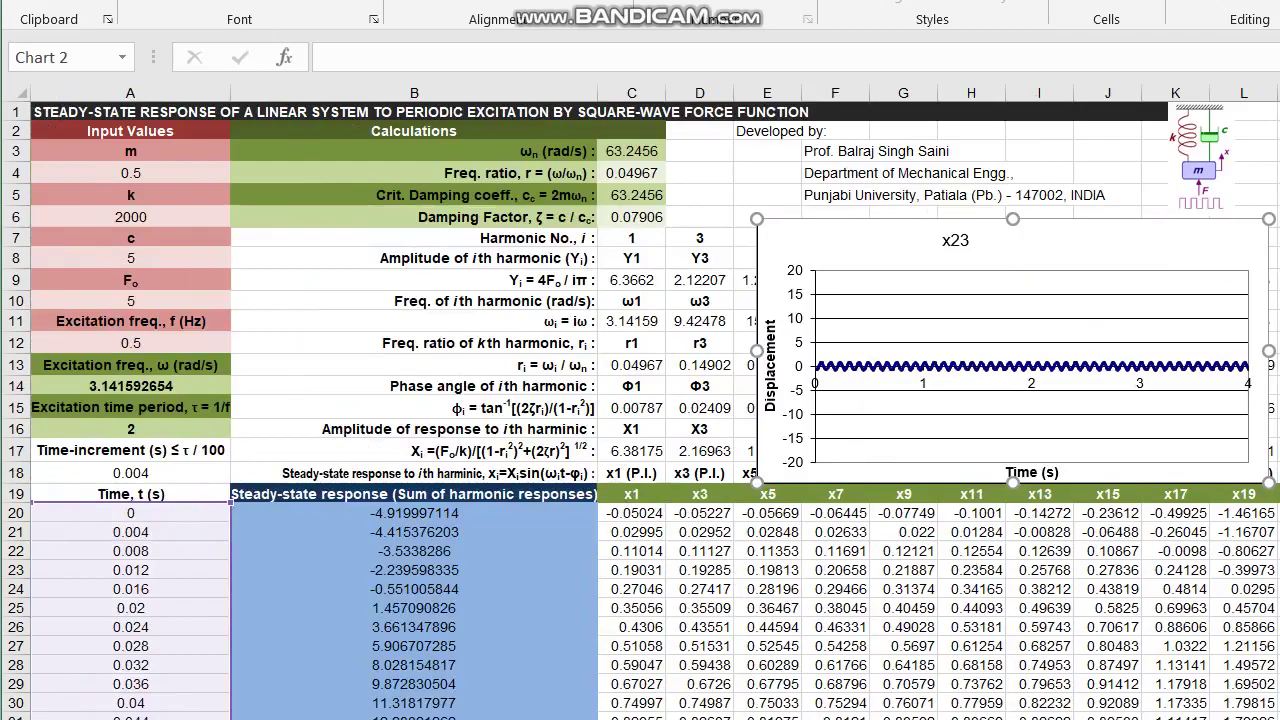
scroll(508, 551, "right", 3)
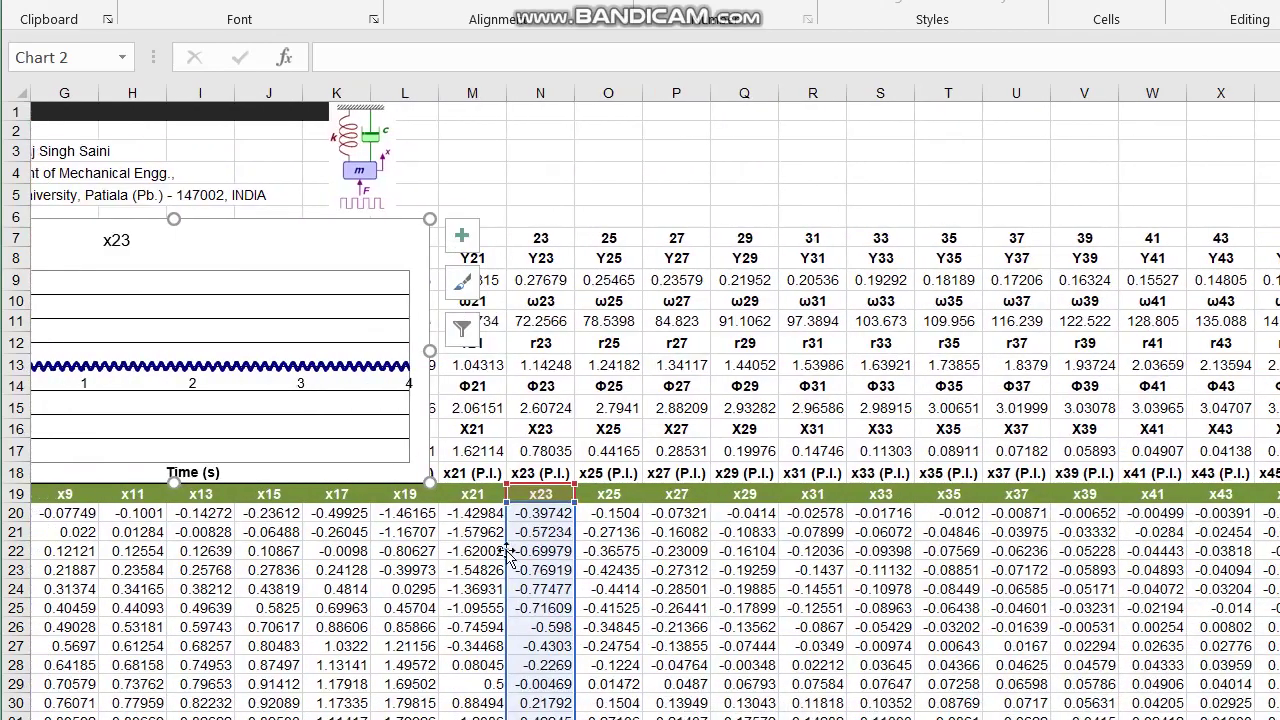
left_click_drag(508, 551, 662, 530)
Examine the x1 response formula in C20 with its referenced cells, and the chart's source range.
left_click(446, 511)
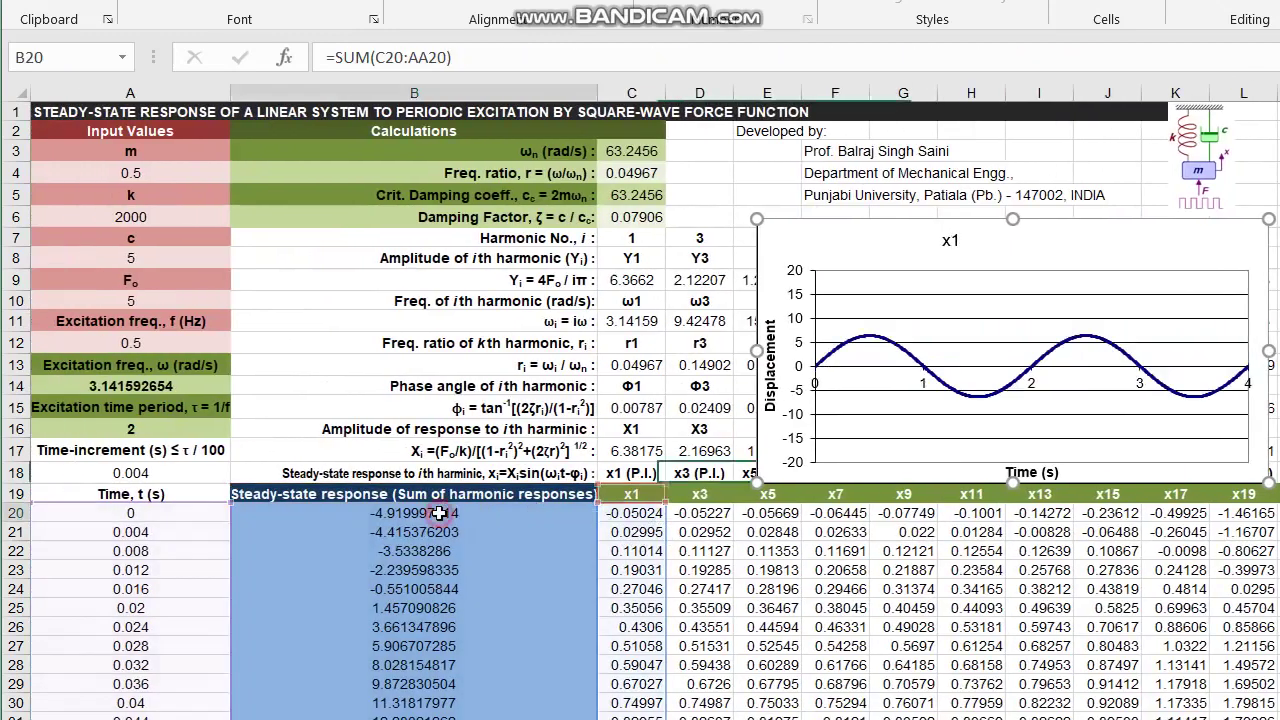
left_click(645, 516)
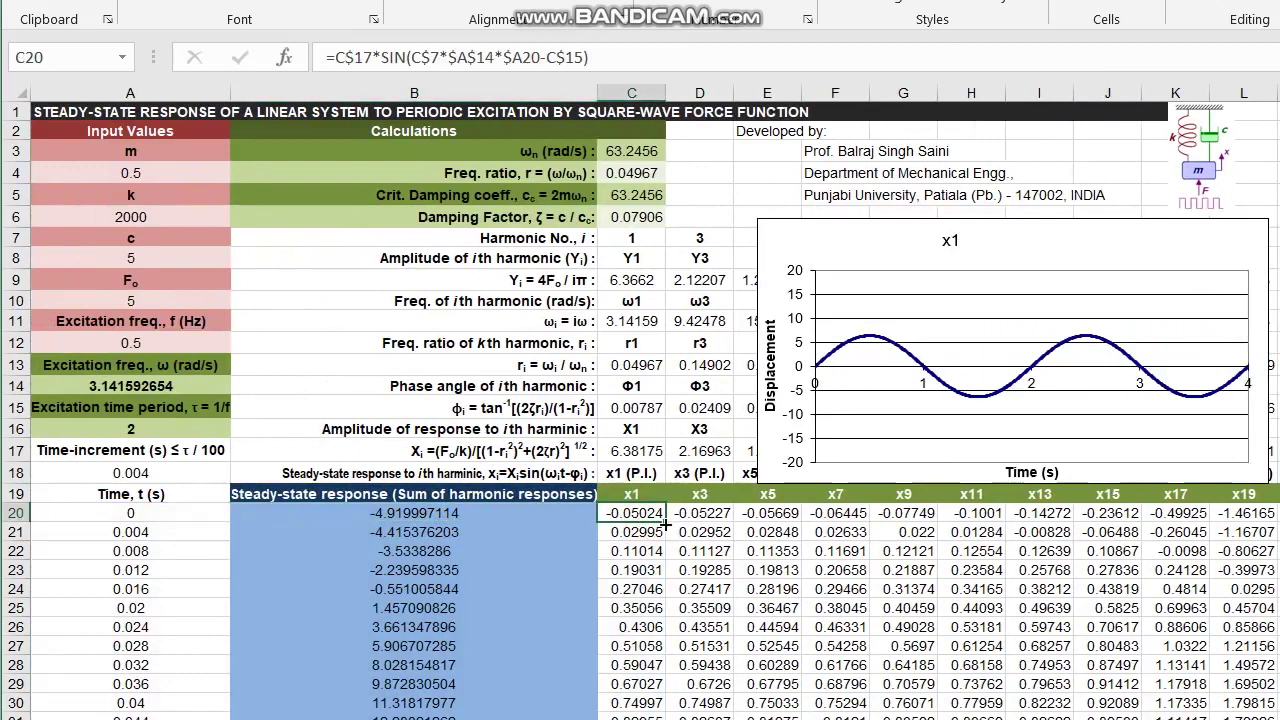
left_click(794, 248)
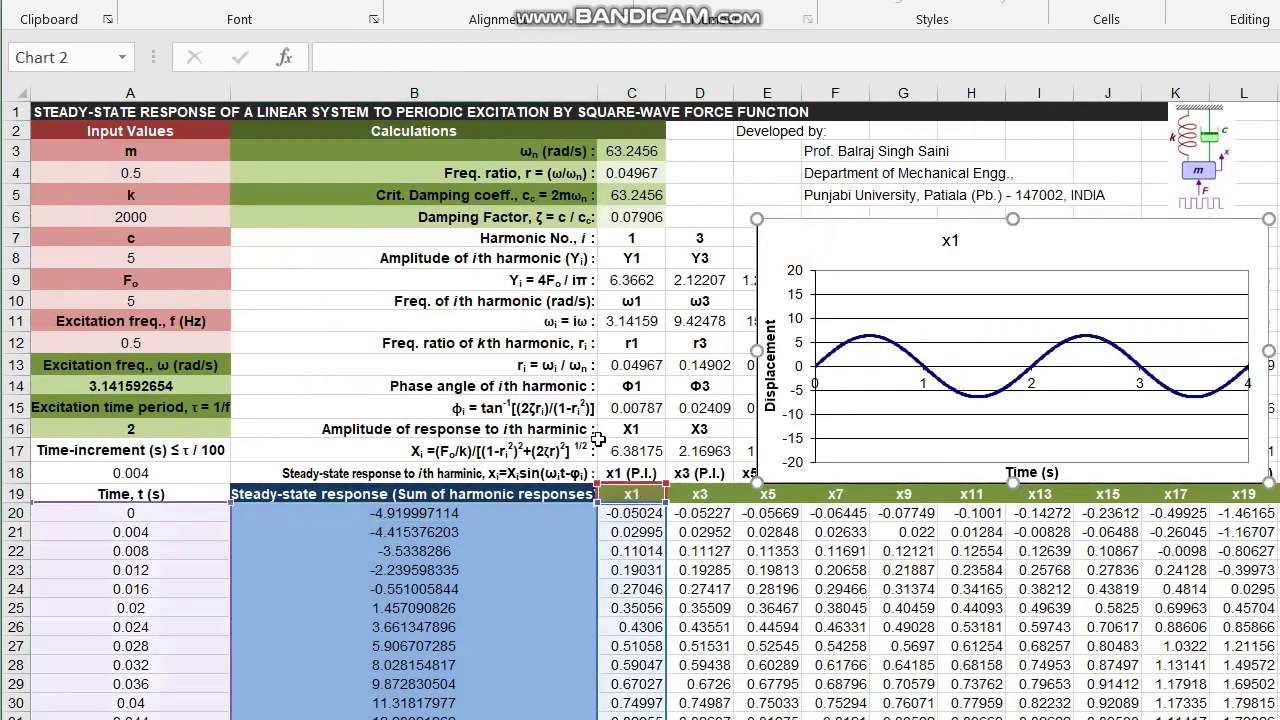
left_click(634, 515)
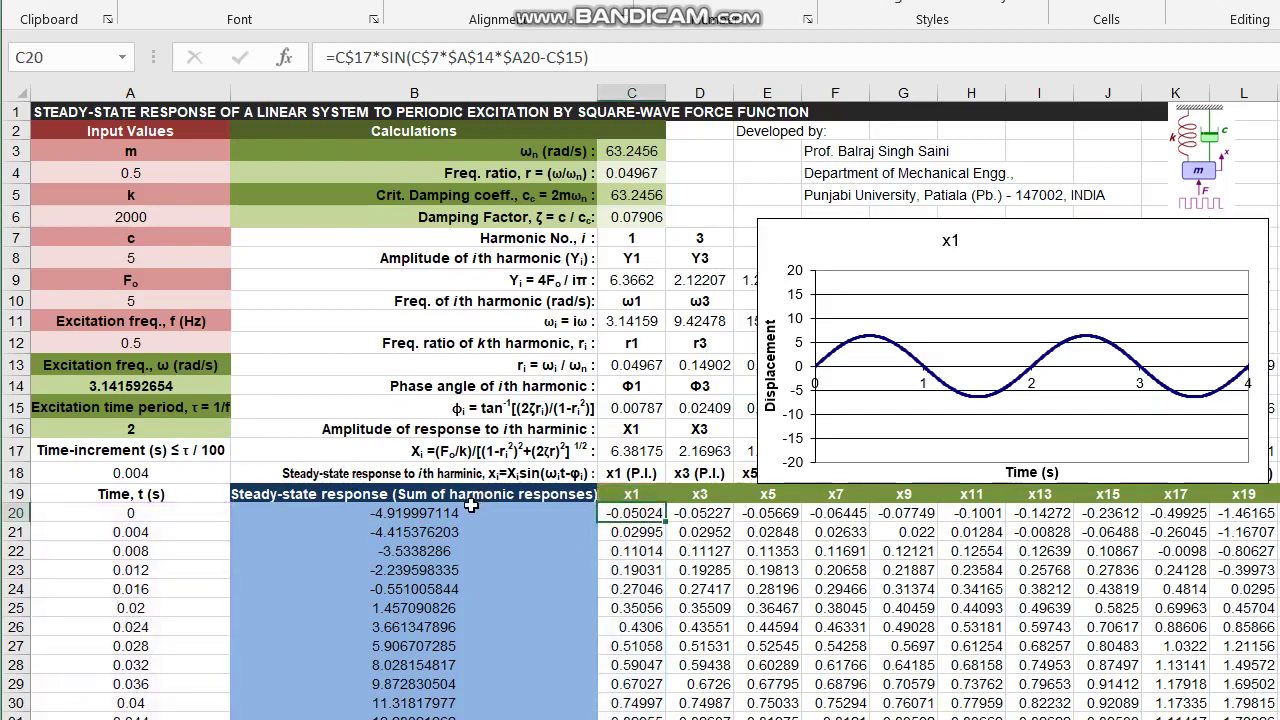
key("F2")
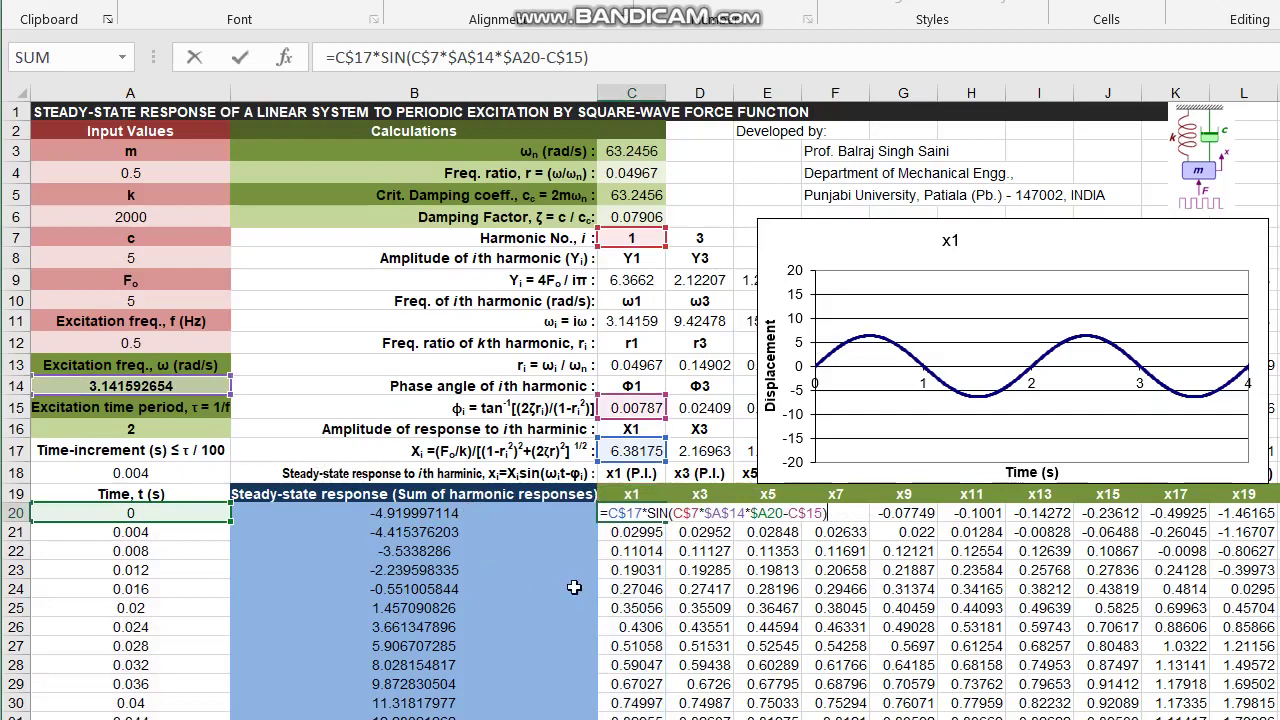
key("Escape")
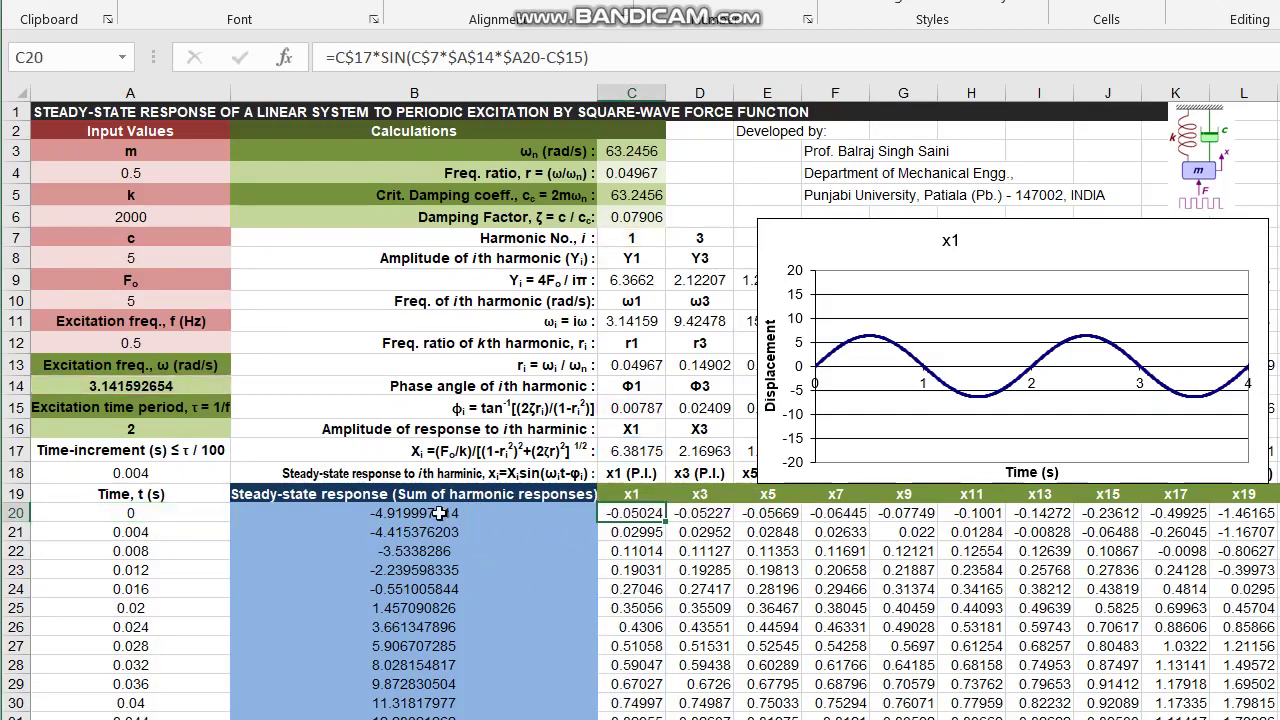
Check the range of the SUM formula in B20 against the harmonic columns out to column AA.
key("Left")
key("F2")
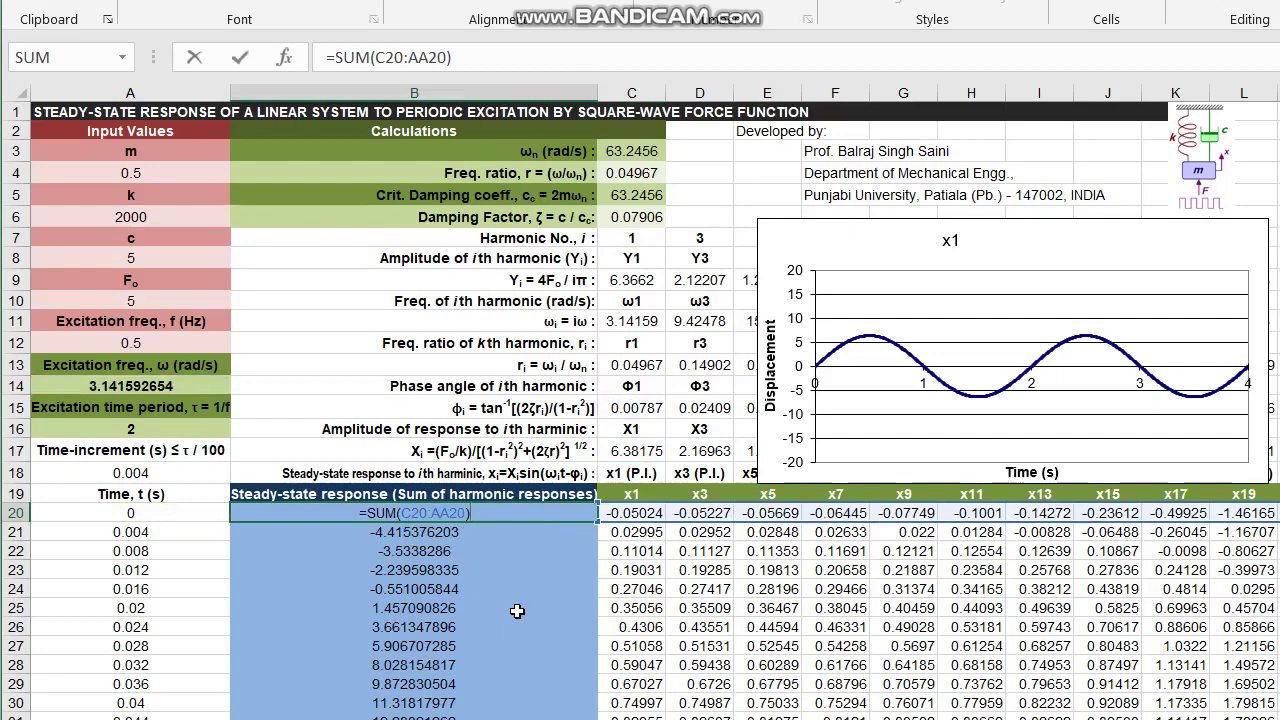
key("Escape")
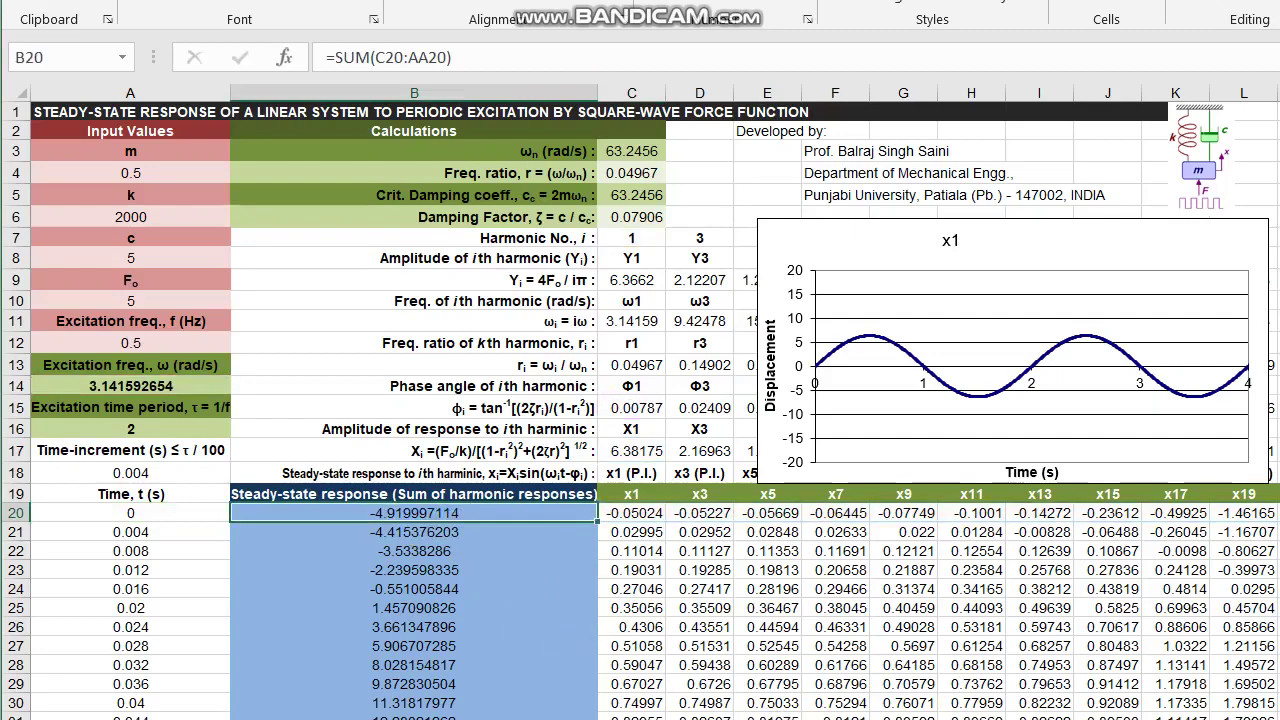
left_click_drag(840, 719, 872, 719)
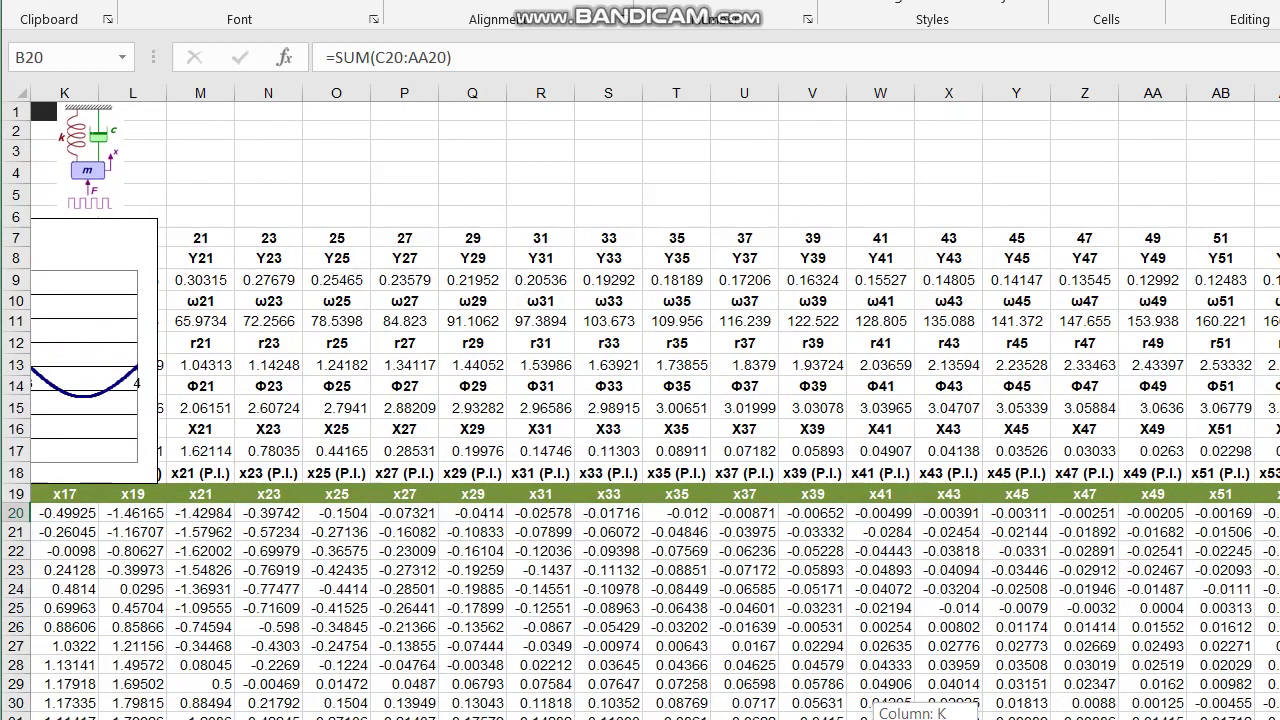
left_click(1153, 550)
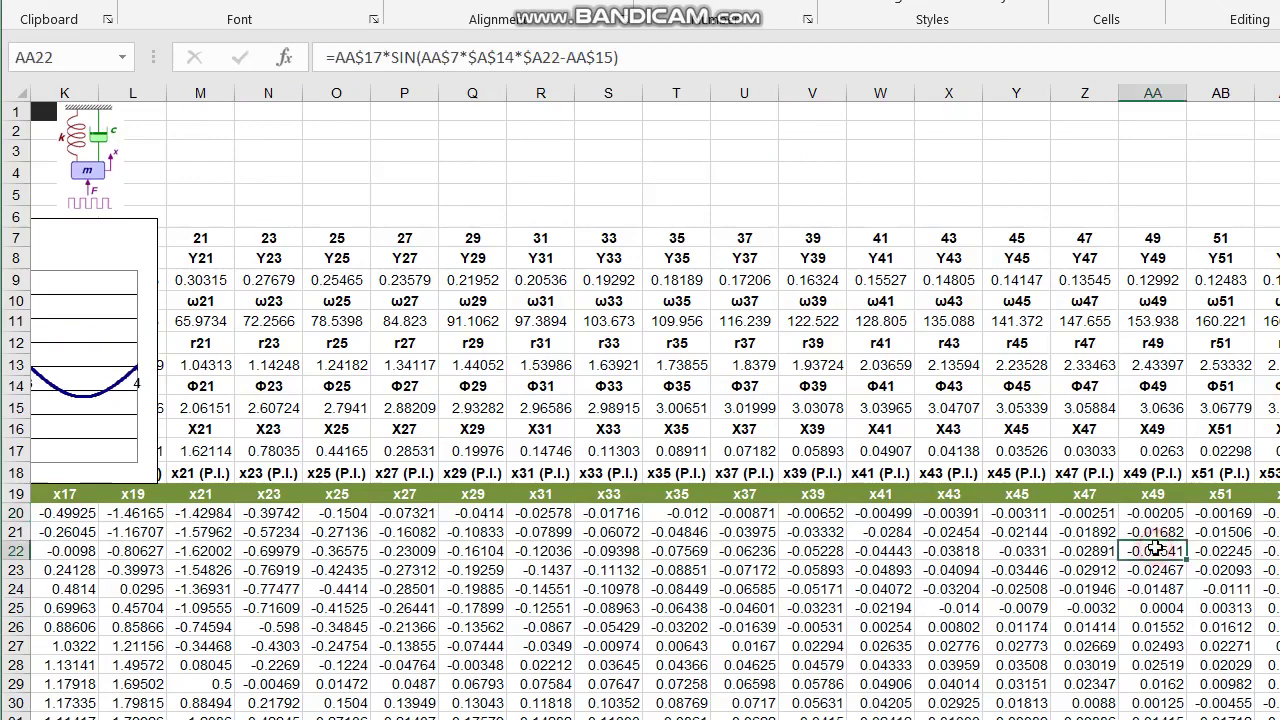
Extend the SUM formula in B20 to C20:AD20 and fill it down the steady-state response column.
left_click(1218, 93)
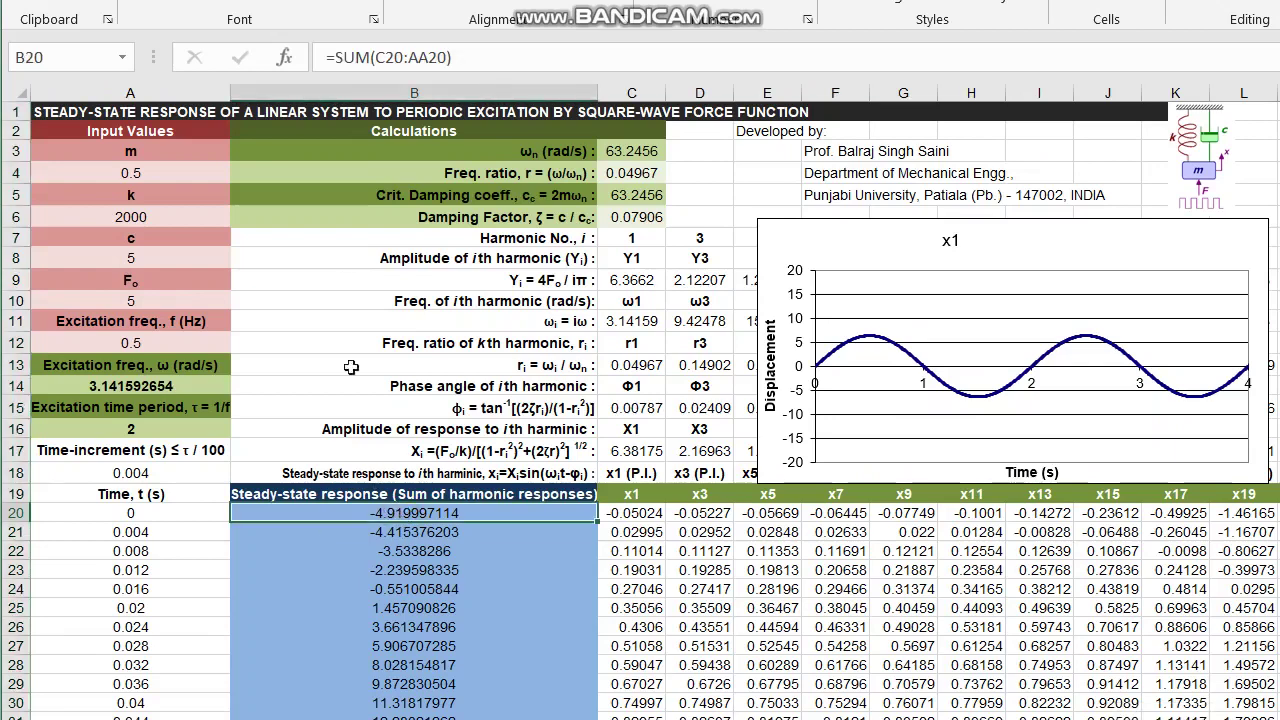
left_click(428, 60)
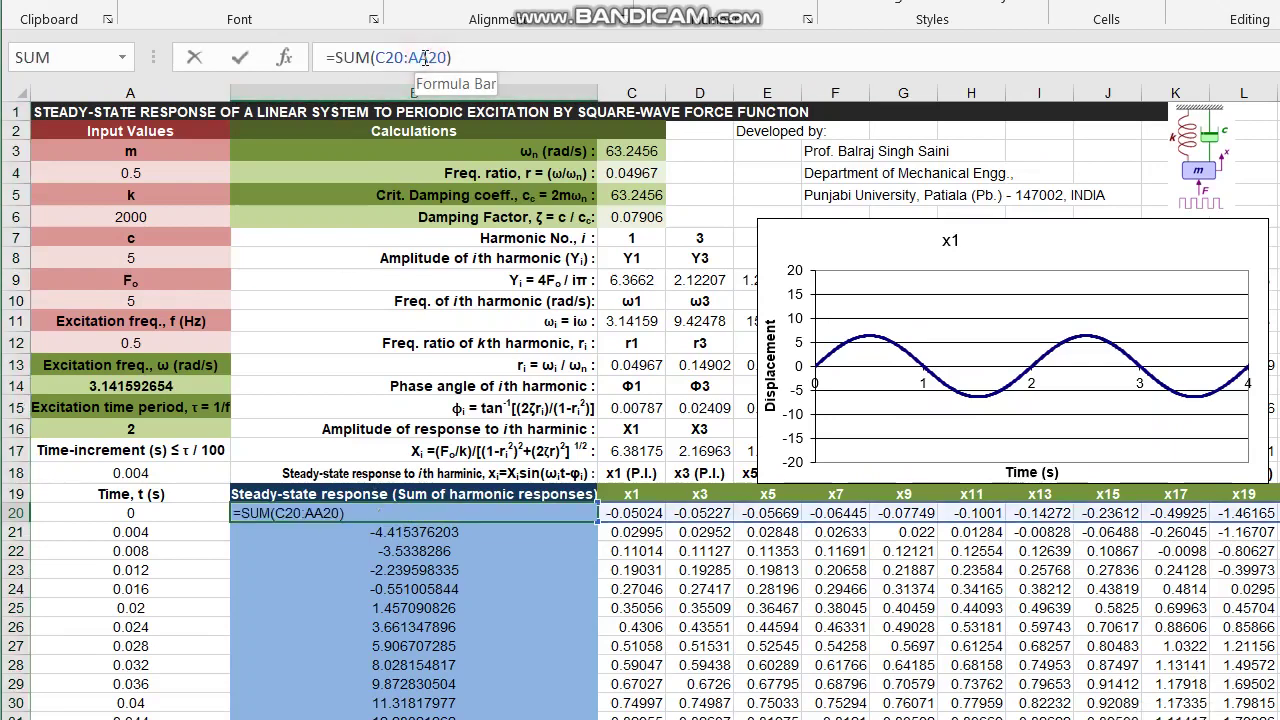
type("d")
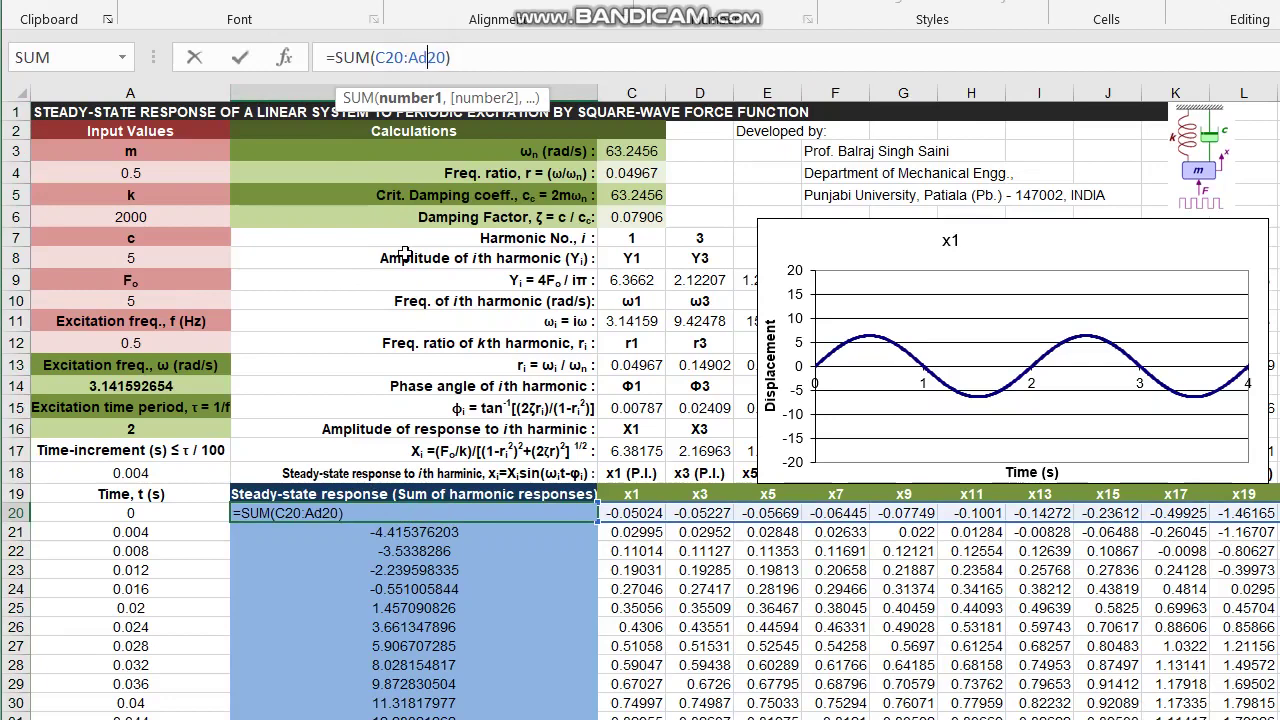
key("Return")
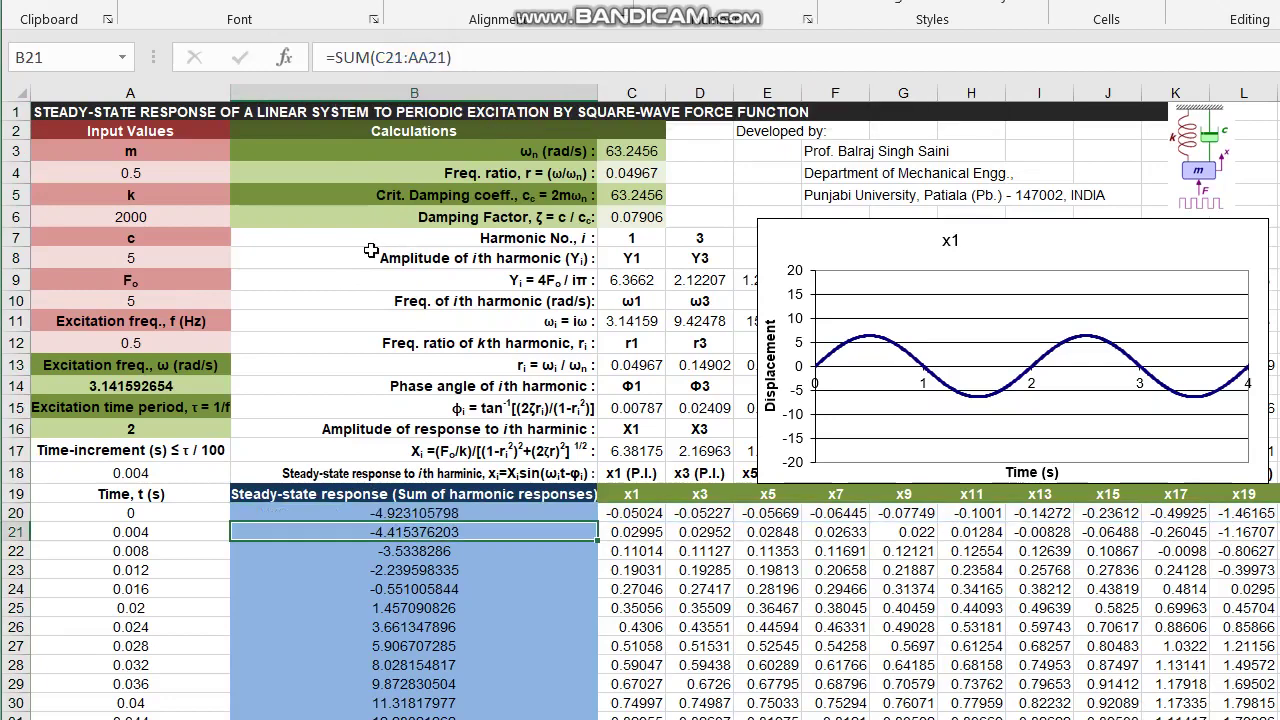
key("Up")
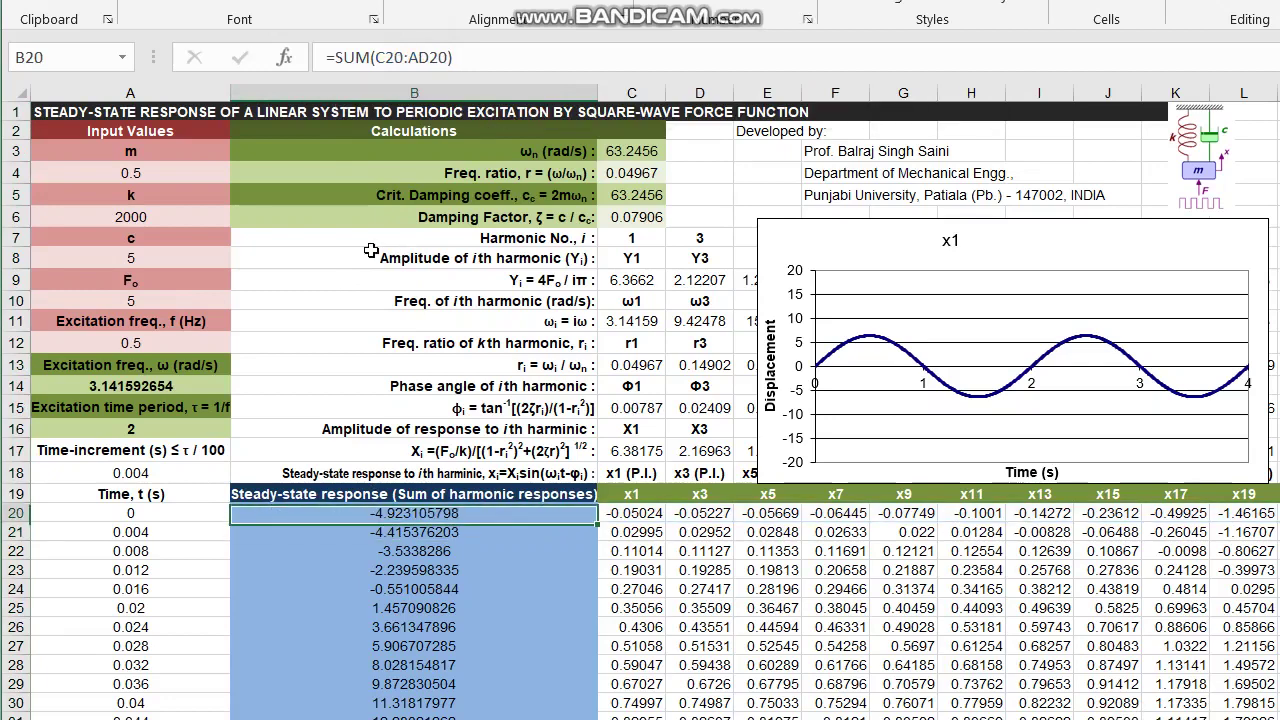
double_click(597, 515)
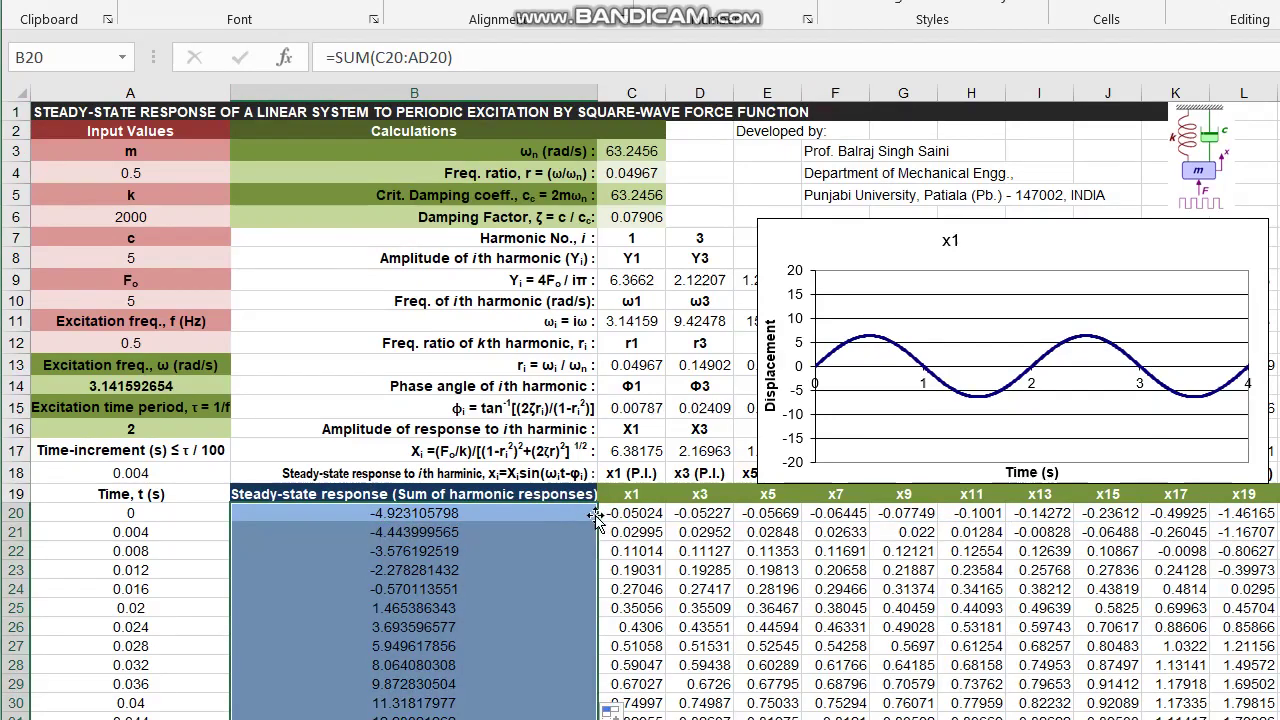
Shift the chart's plotted data range from the x1 column to the steady-state response (sum of harmonic responses) column.
left_click(634, 514)
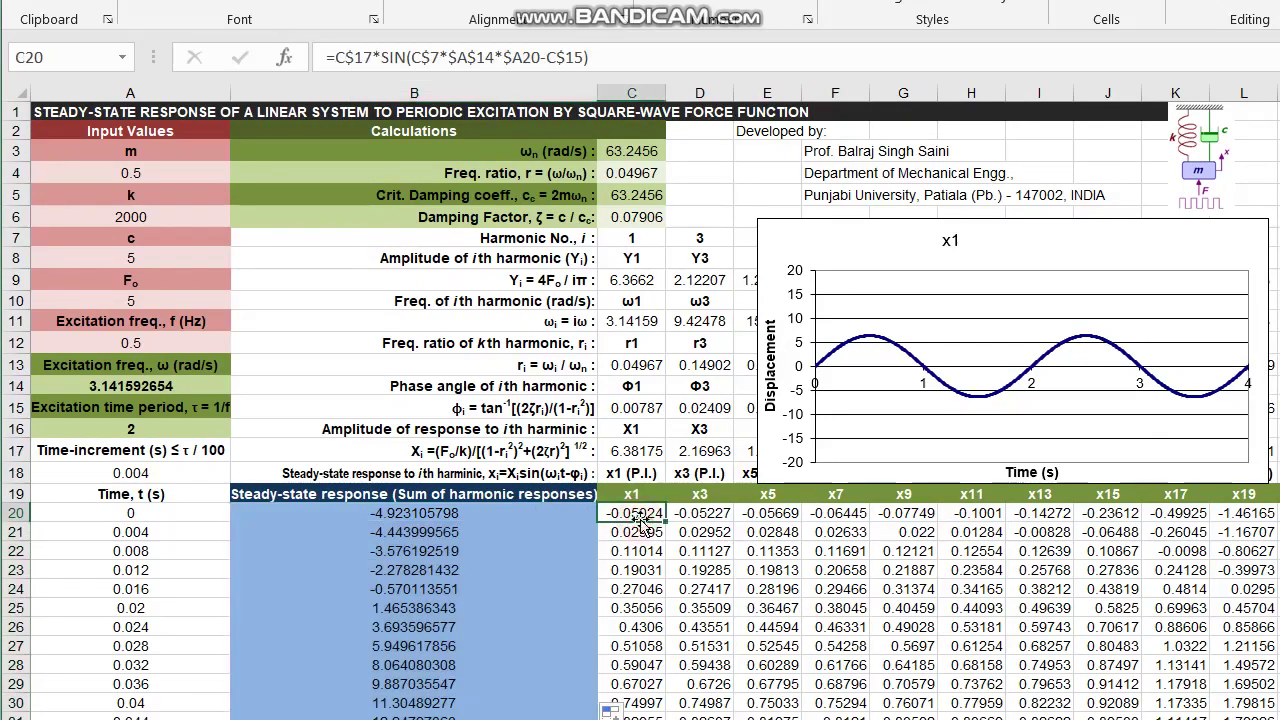
left_click(826, 250)
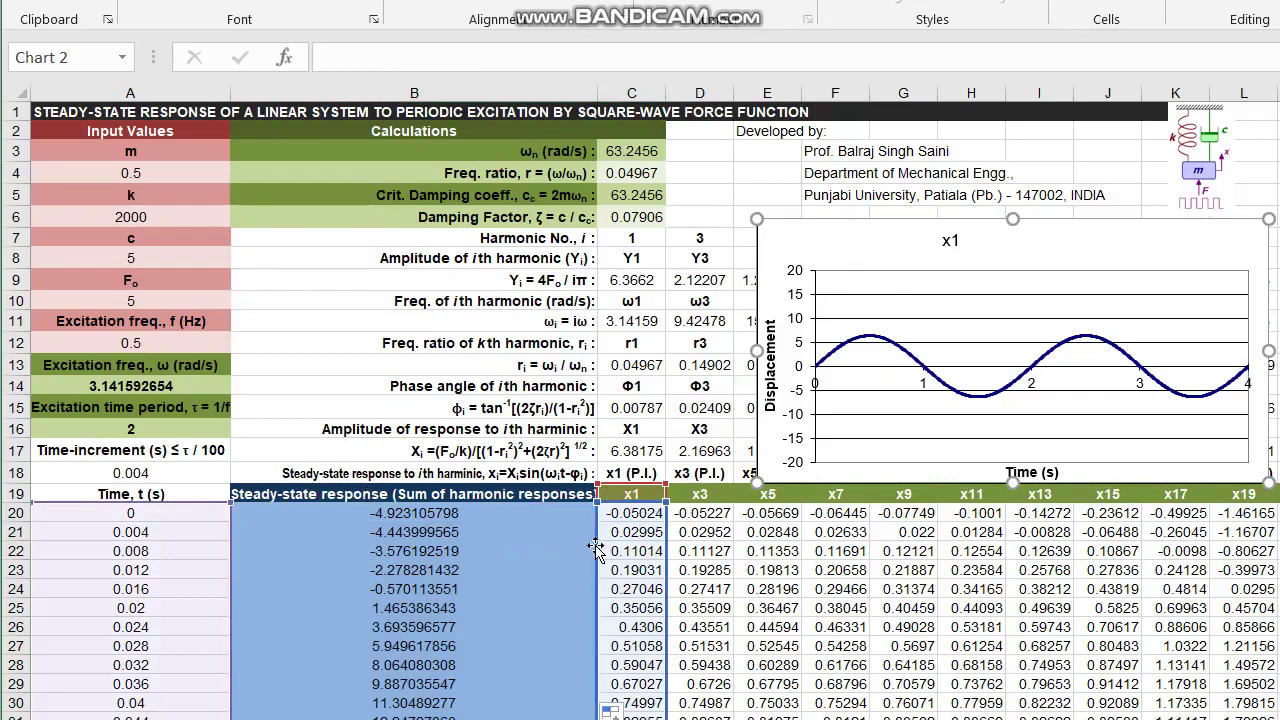
left_click_drag(594, 549, 532, 545)
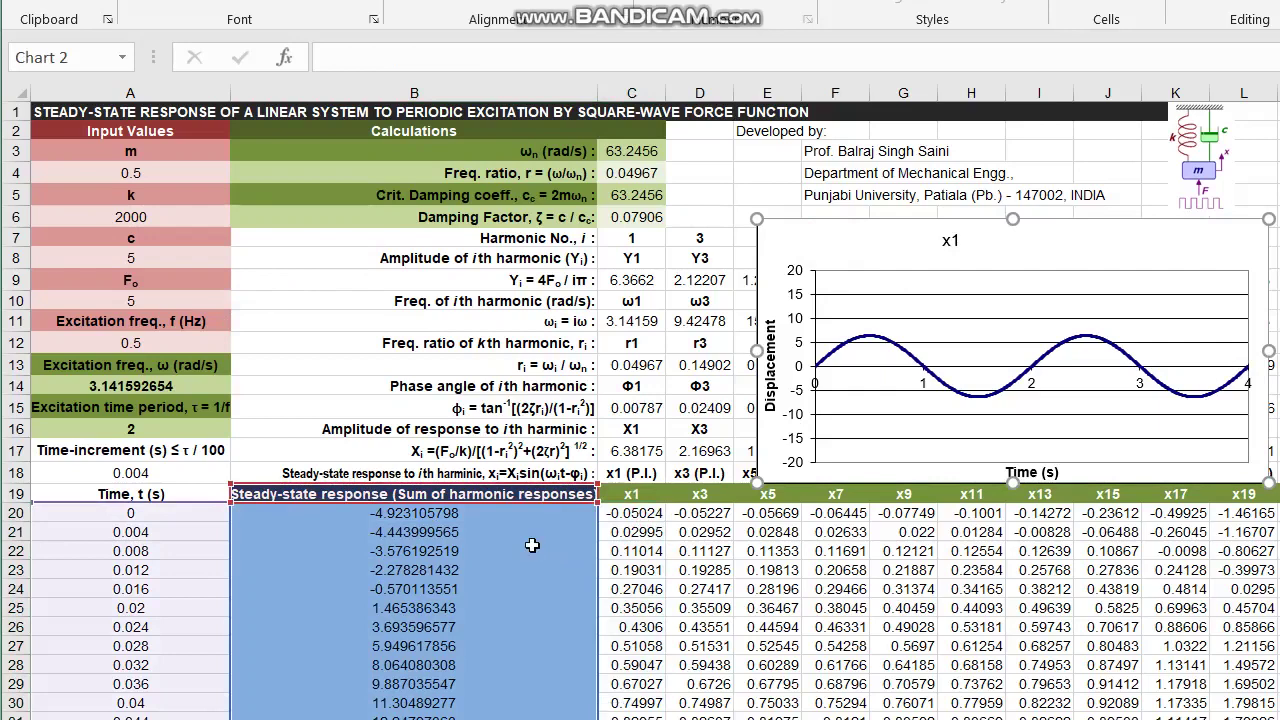
left_click(748, 572)
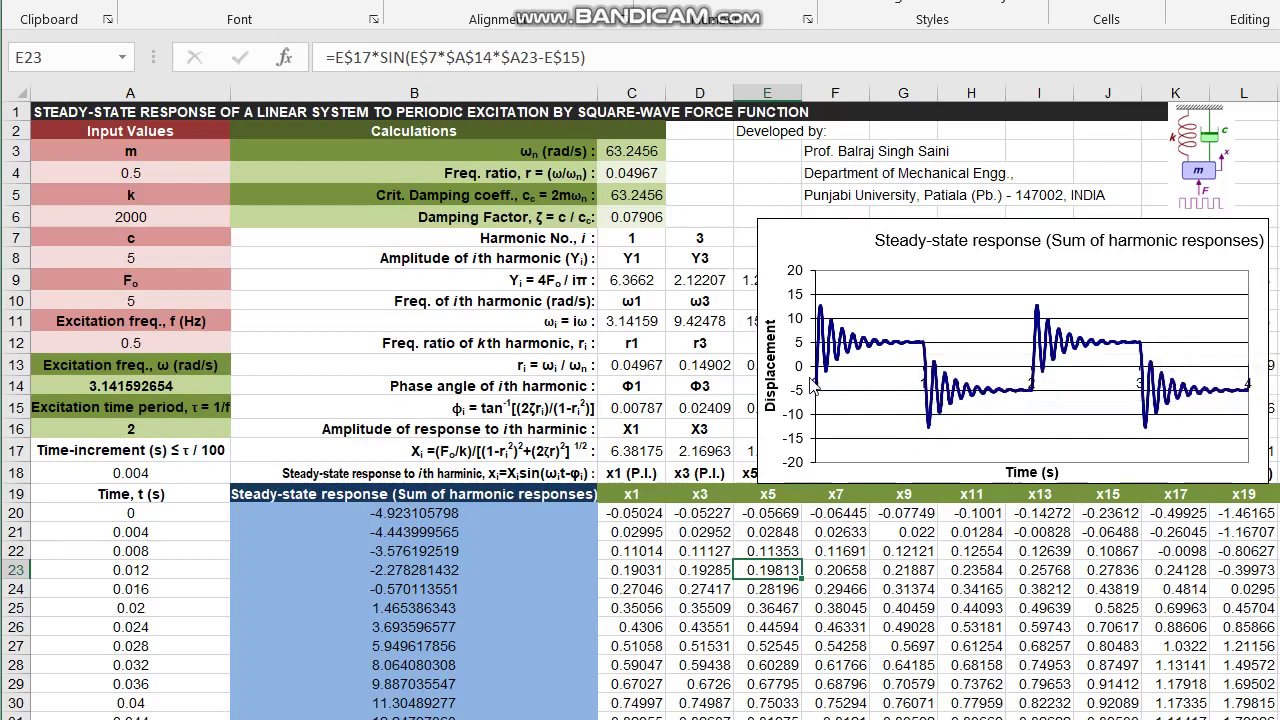
Review the natural frequency in C3 and the force amplitude in A10 alongside the steady-state response chart.
mouse_move(813, 387)
left_click(627, 153)
left_click(150, 296)
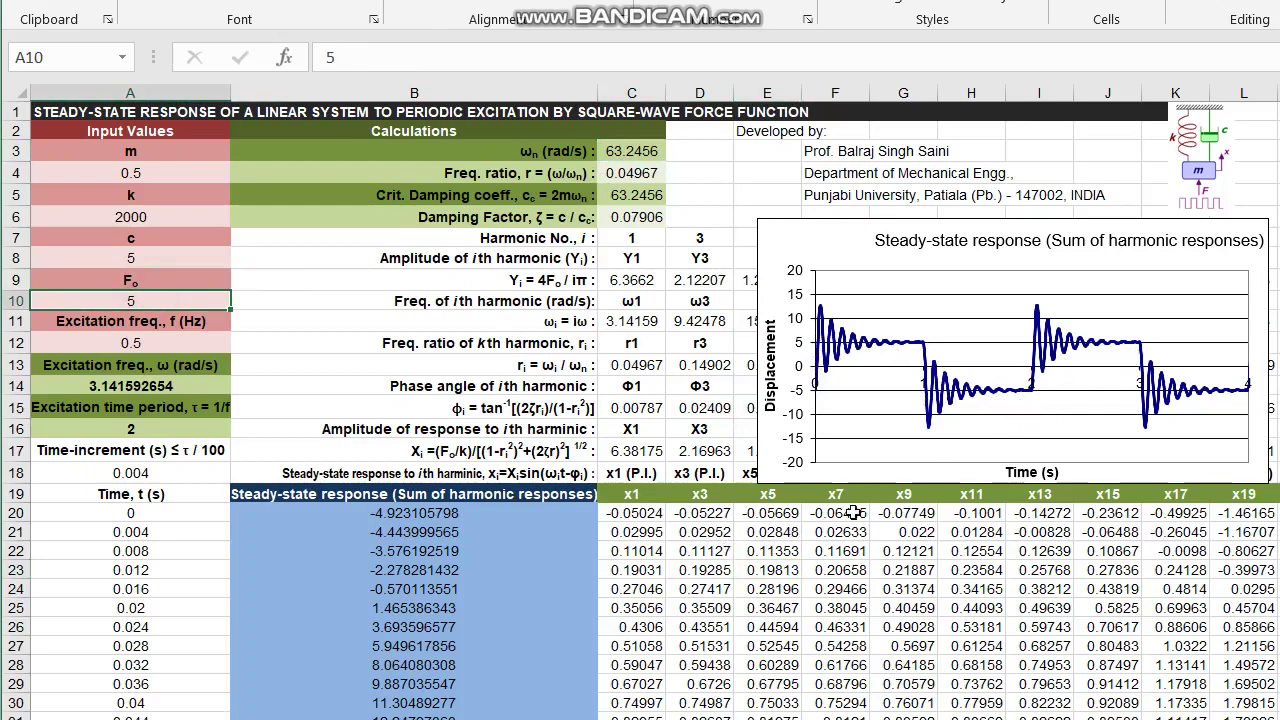
Examine the harmonic response columns and their header and row formulas from x3 out to x29.
left_click(986, 510)
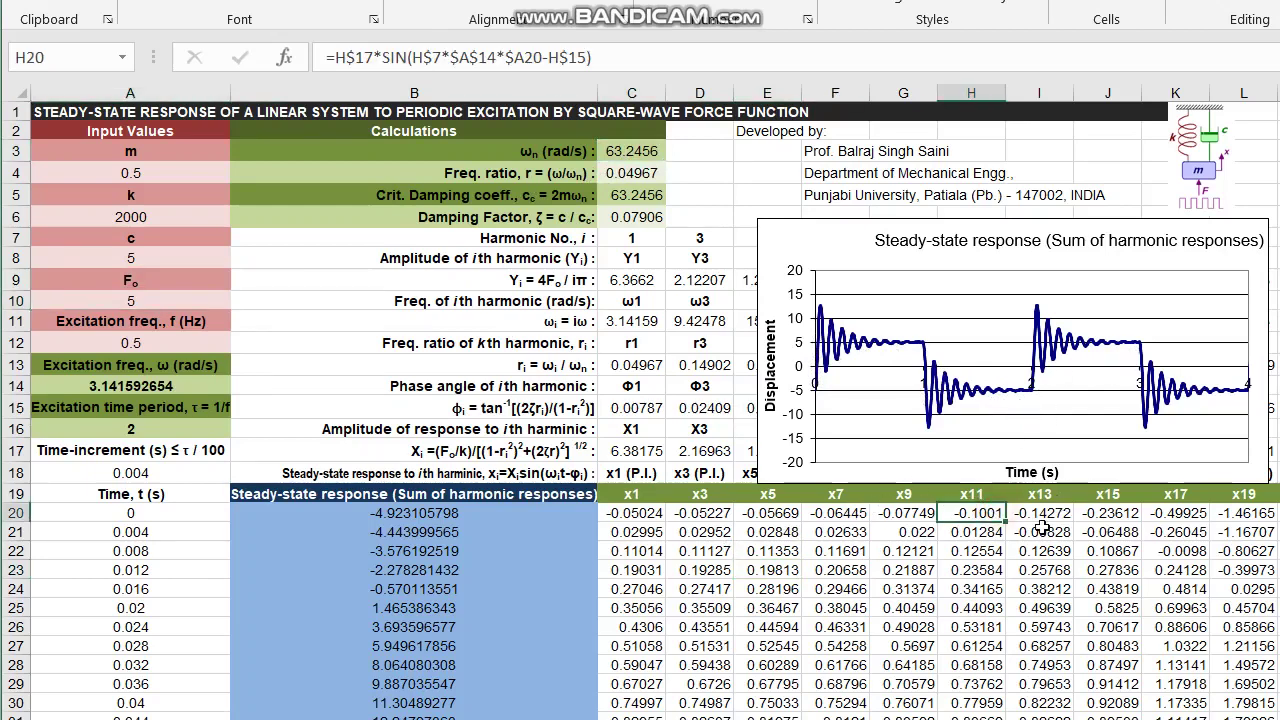
key("Up")
key("Right")
key("Right")
key("Right")
key("Right")
key("Right")
key("Right")
key("Right")
key("Right")
key("Right")
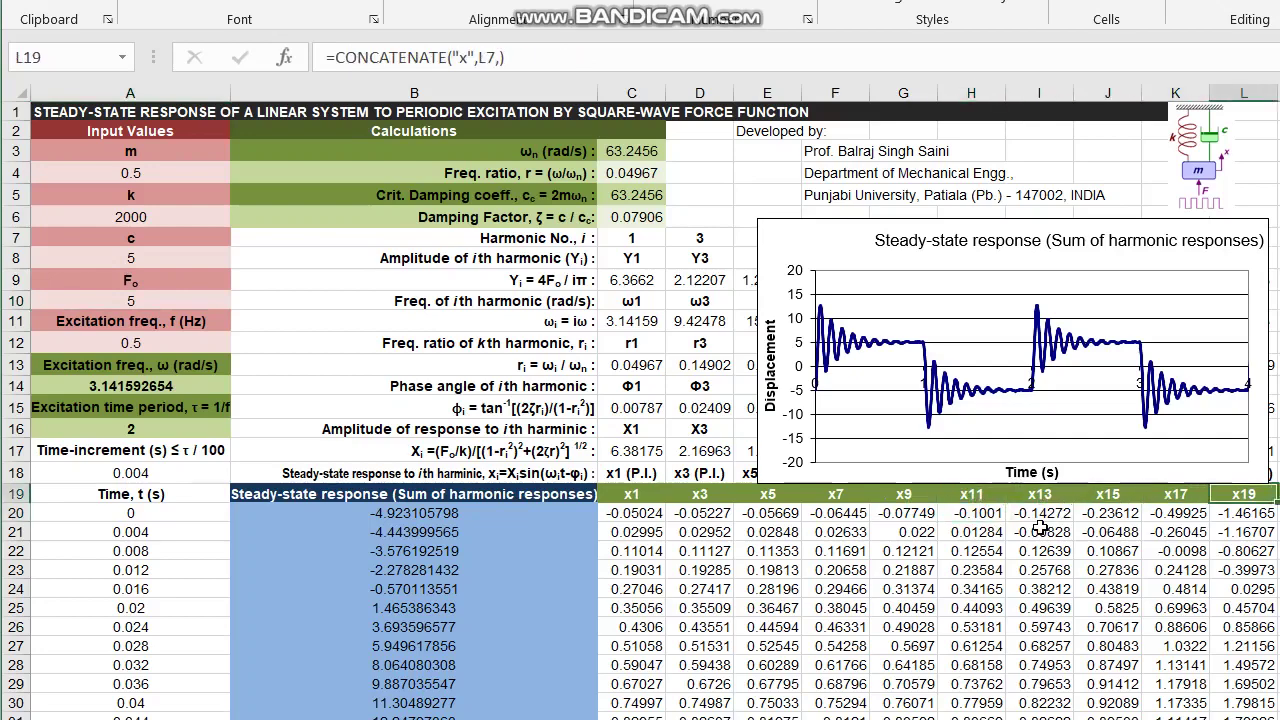
key("Down")
key("Down")
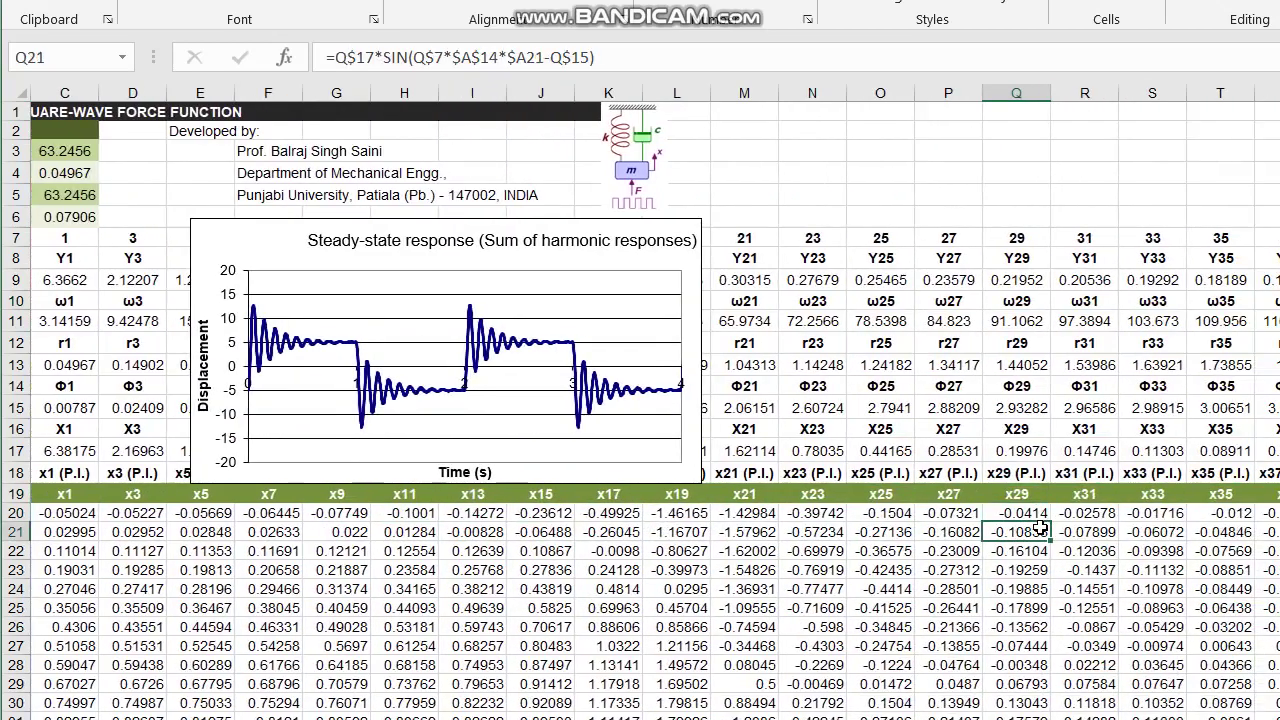
key("Left")
key("Left")
key("Left")
key("Left")
key("Left")
key("Left")
key("Left")
key("Left")
key("Left")
key("Left")
key("Left")
key("Left")
key("Left")
key("Left")
key("Left")
key("Left")
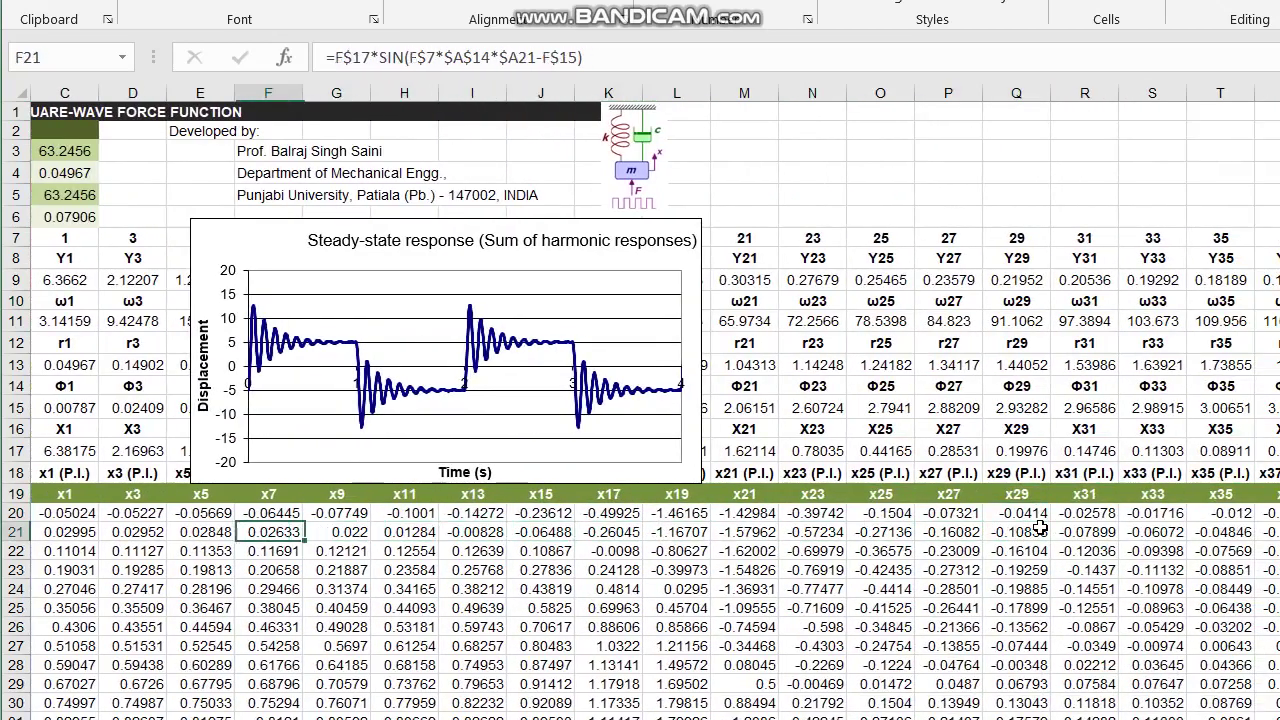
key("Right")
key("Right")
key("Right")
key("Up")
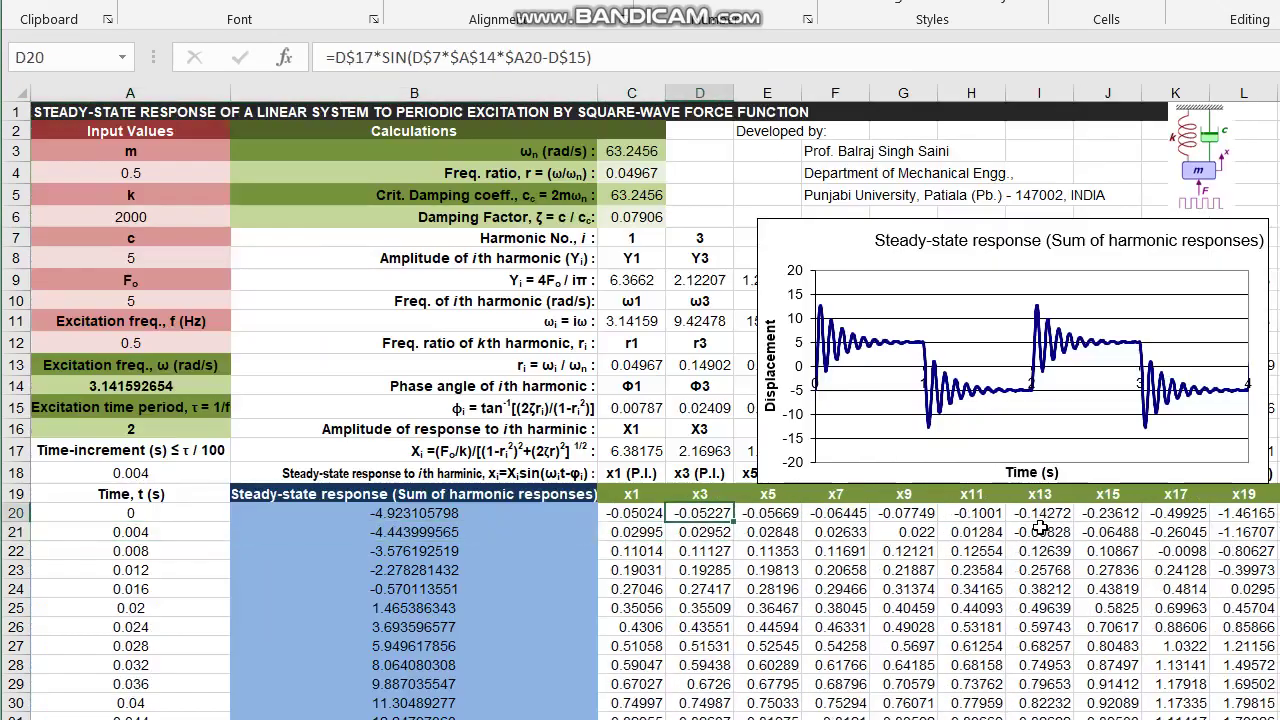
key("Right")
key("Right")
key("Right")
key("Right")
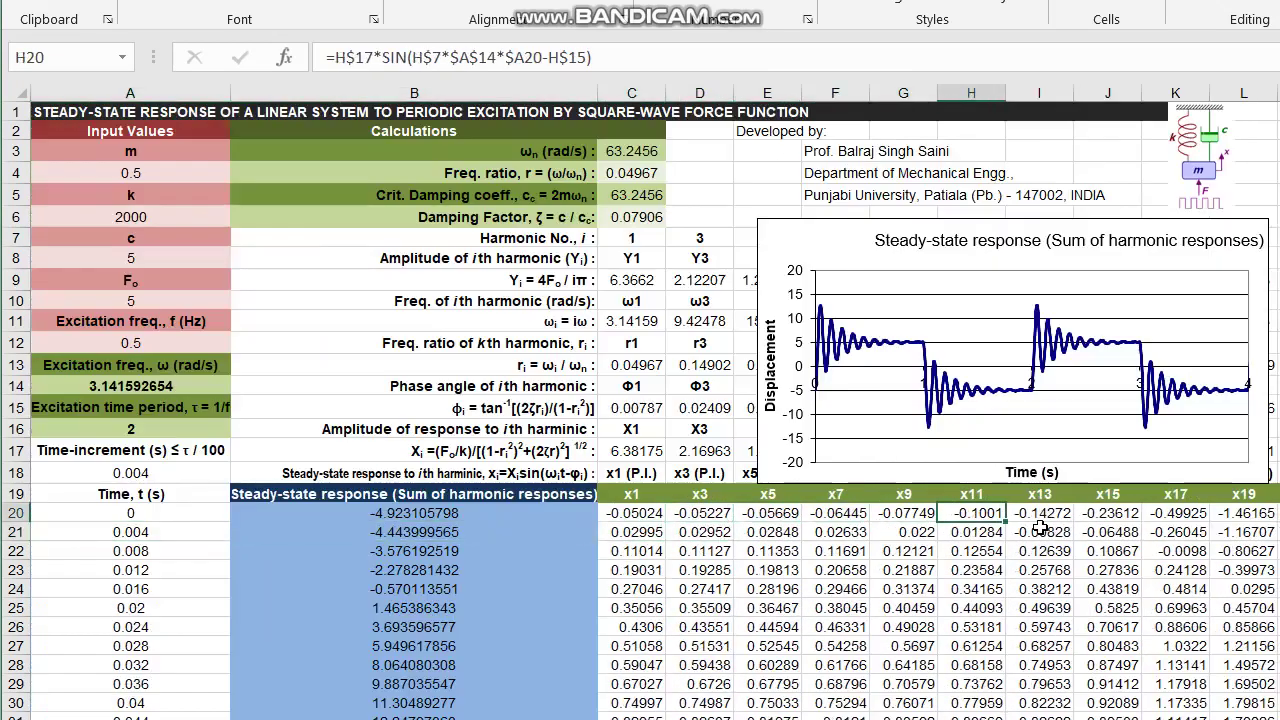
Clear all response values from the x5 column through x53 to sum only x1 and x3, and undo the clearing.
key("Left")
key("Left")
key("Left")
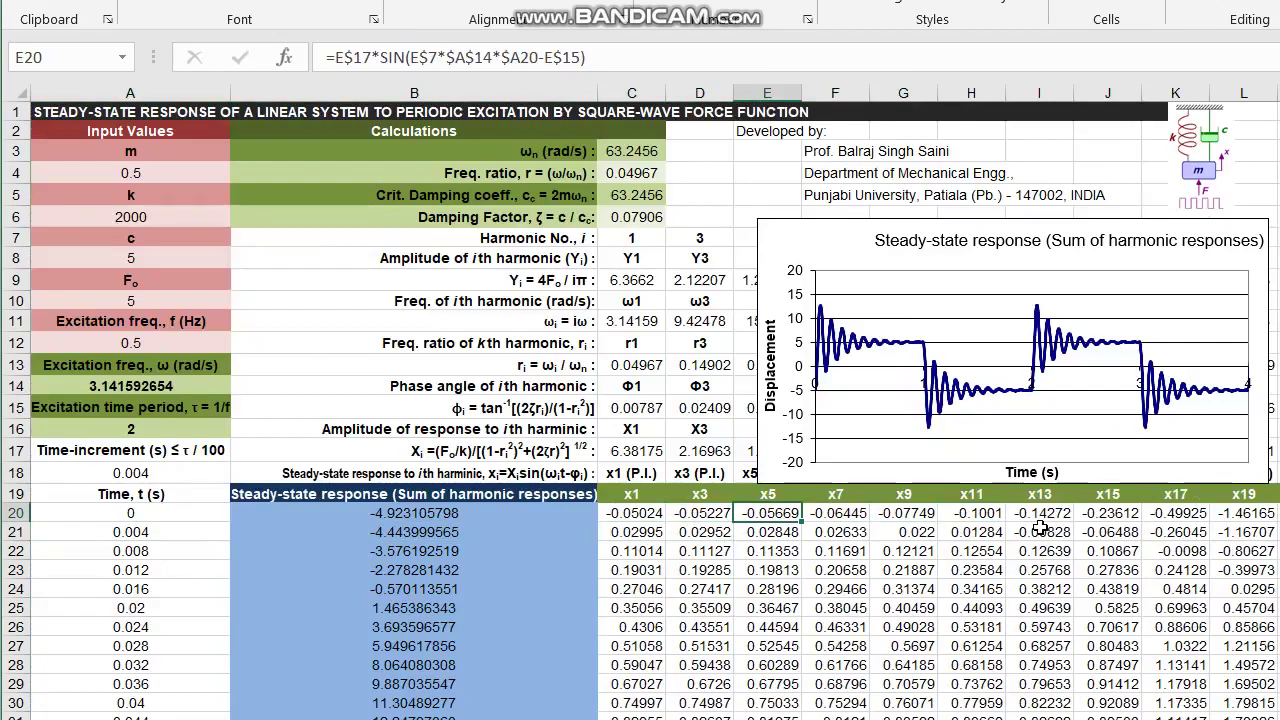
key("ctrl+shift+Right")
key("ctrl+shift+Down")
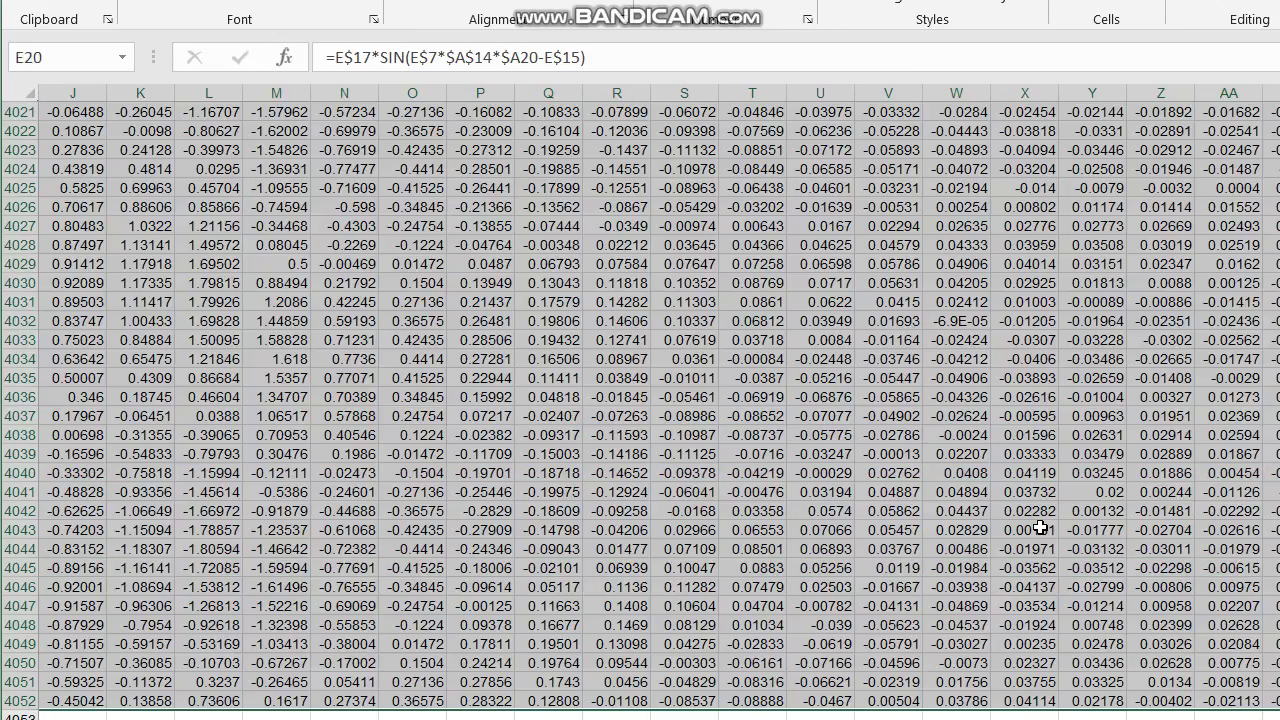
key("ctrl+BackSpace")
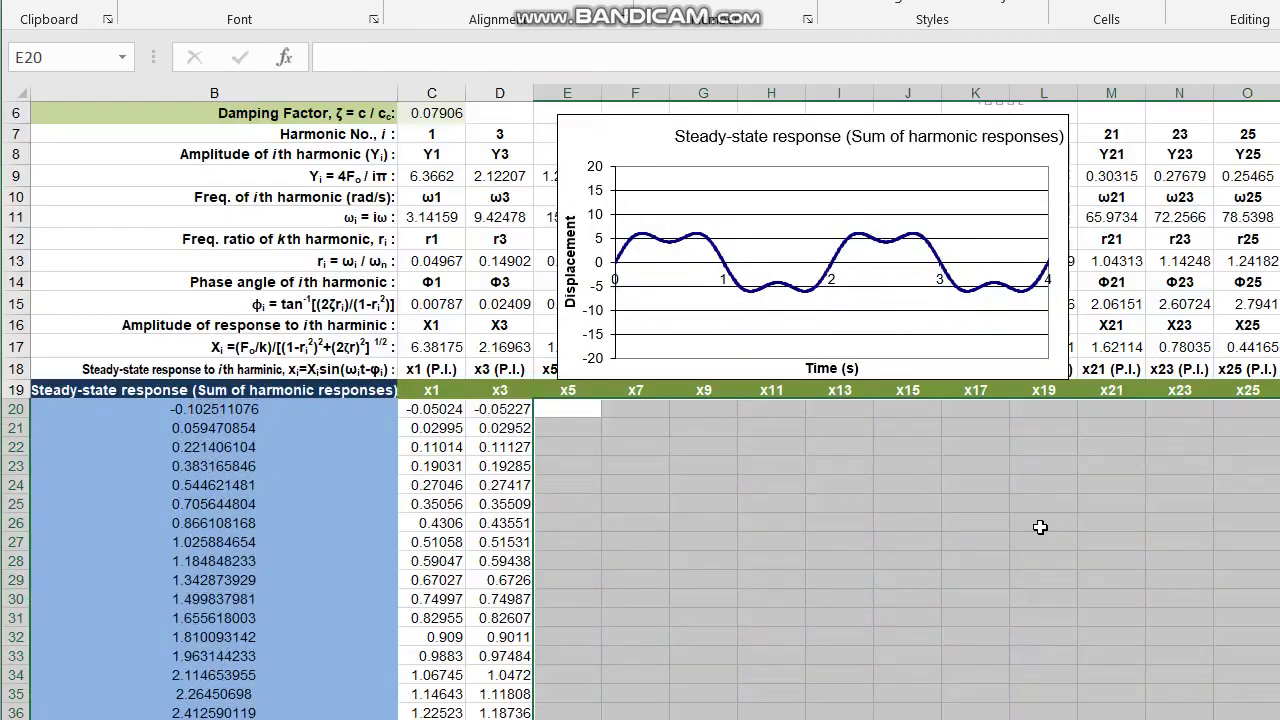
key("Left")
key("ctrl+z")
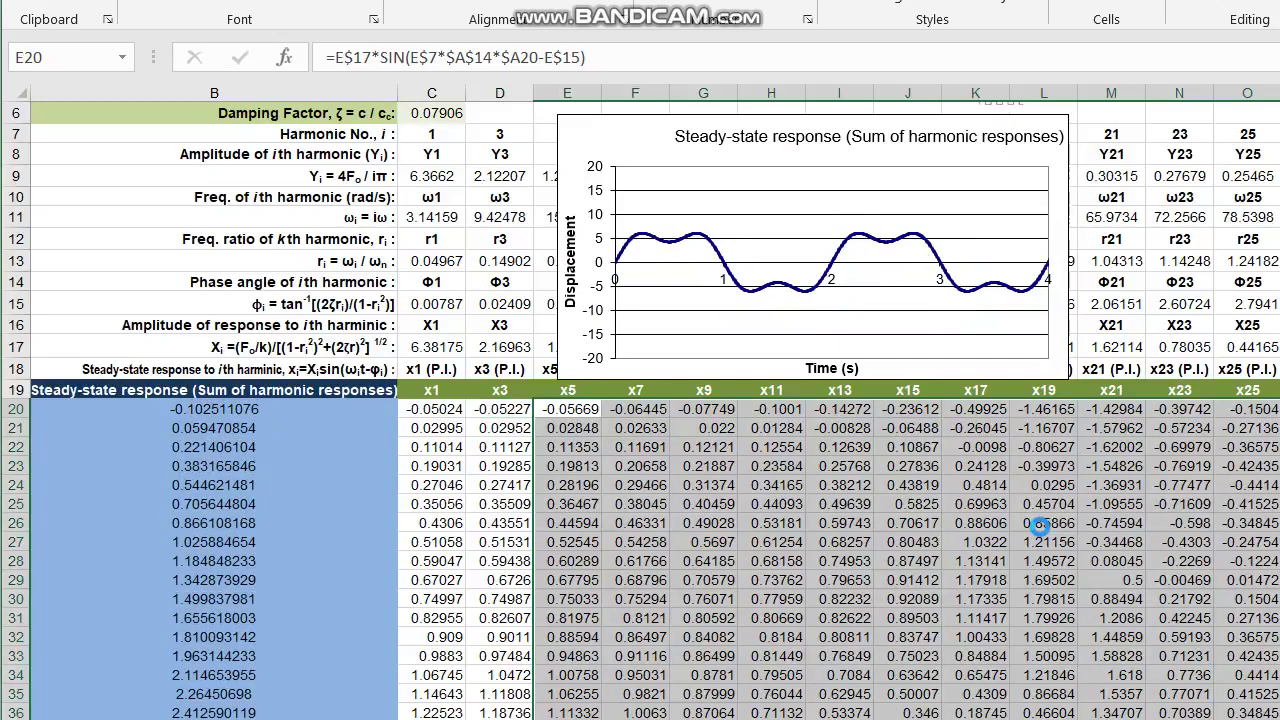
Clear all response values from the x11 column through x53 to sum only x1 to x9, and undo the clearing.
key("Right")
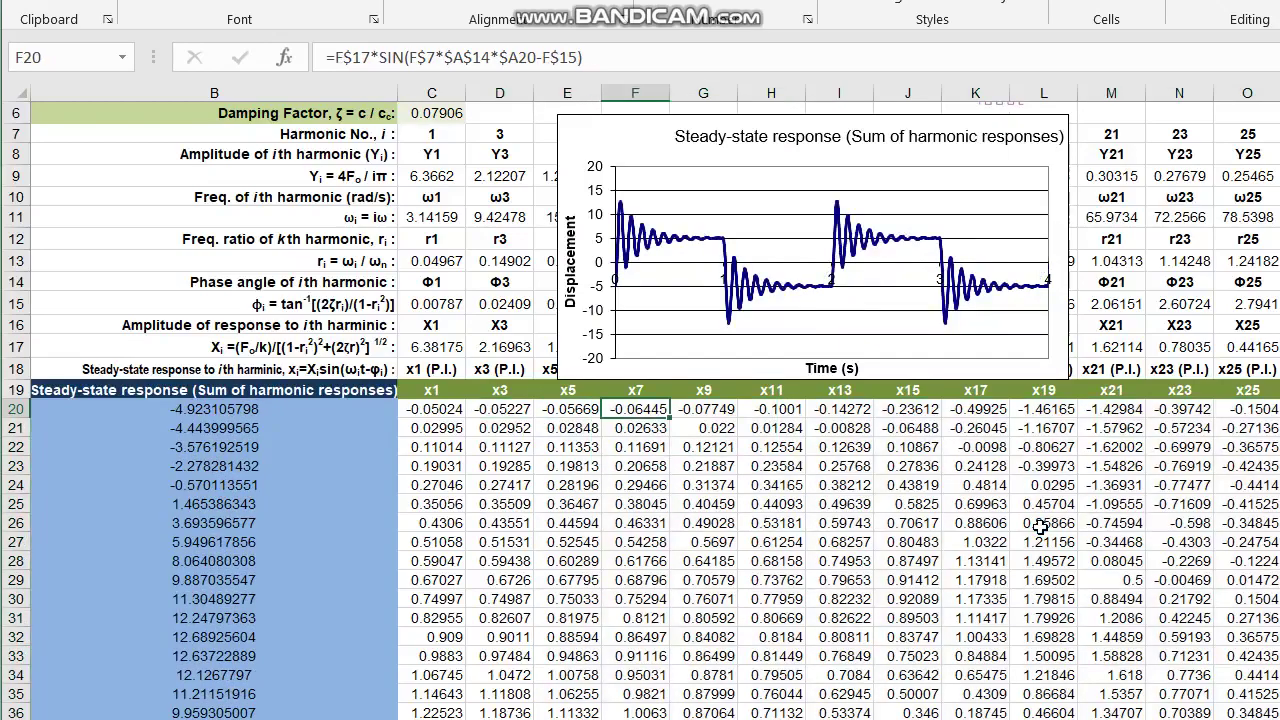
key("Right")
key("Right")
scroll(1040, 527, "right", 10)
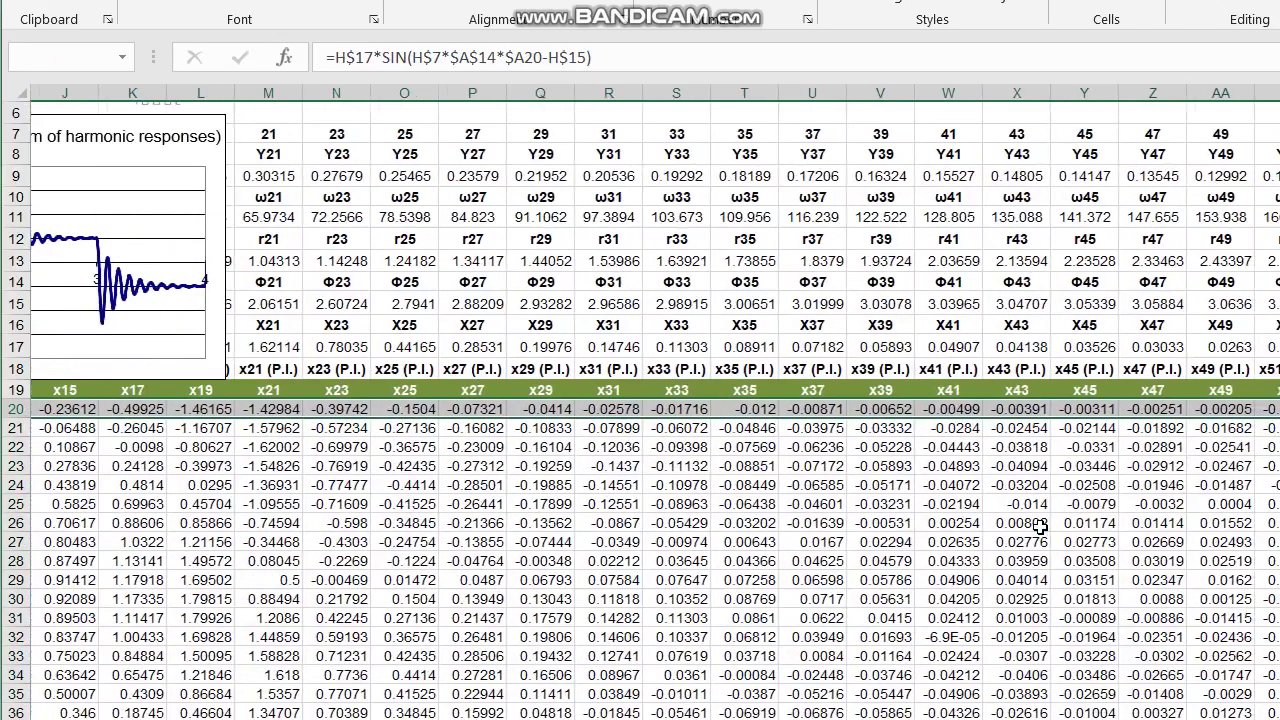
scroll(1040, 527, "down", 20)
key("Delete")
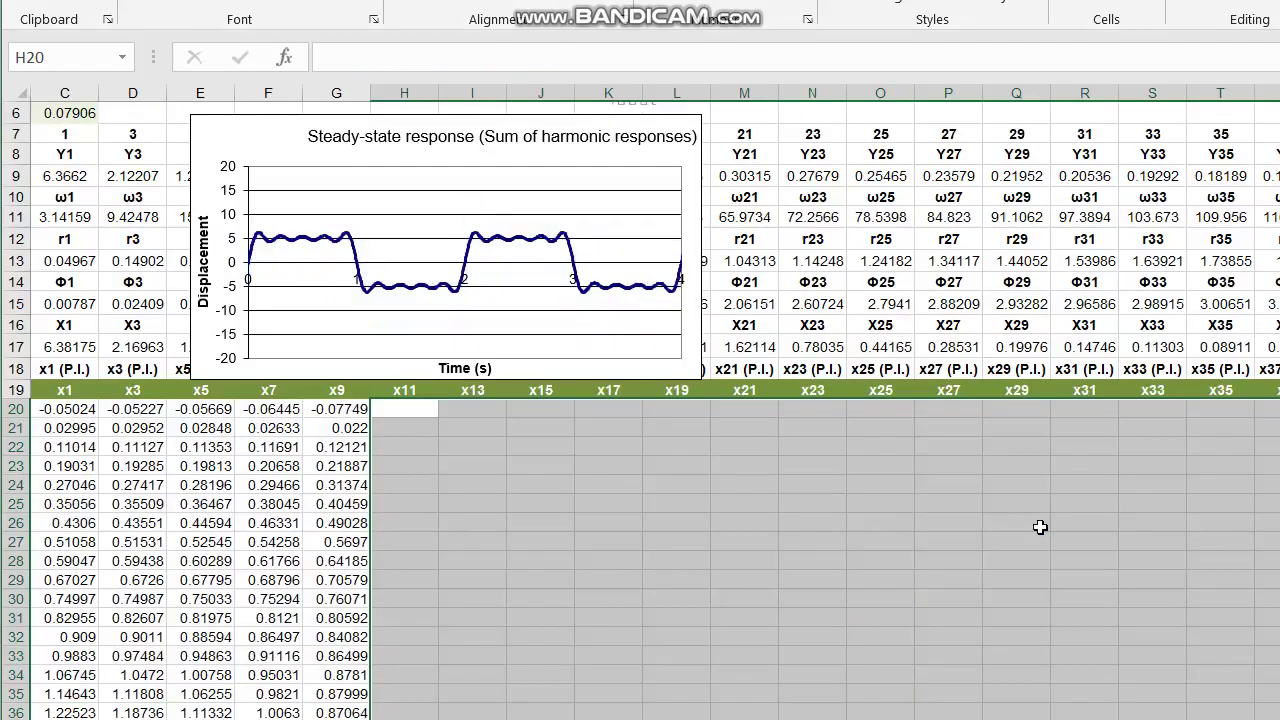
key("Left")
key("Left")
key("Up")
key("Up")
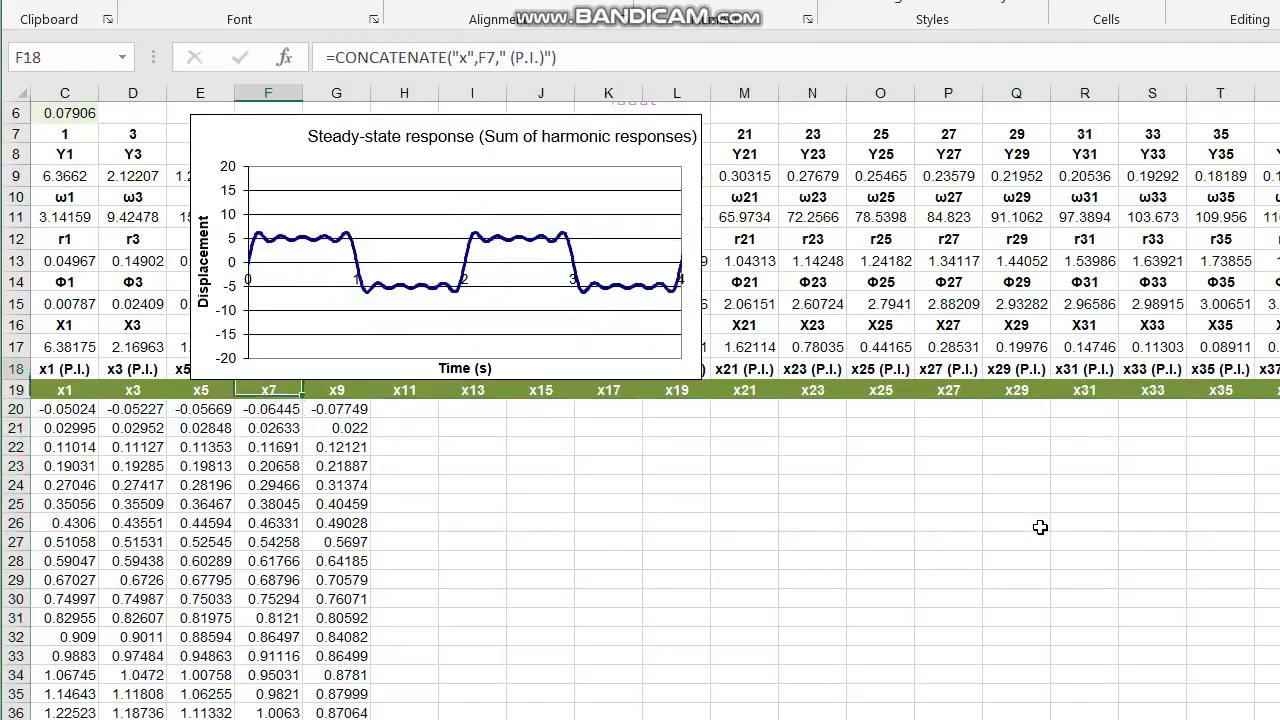
key("Down")
key("ctrl+z")
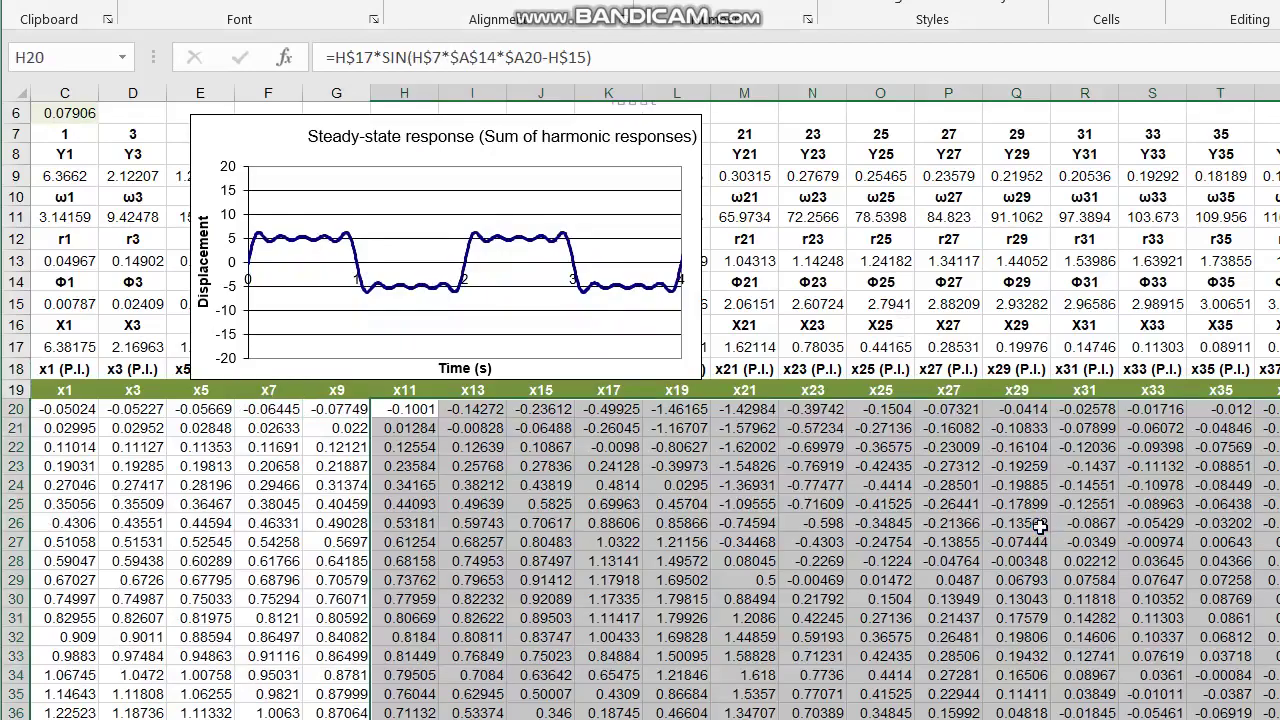
Clear all response values from the x19 column through x53 to chart the sum of x1 to x17.
key("Right")
key("Right")
key("Right")
key("Right")
key("shift+Left")
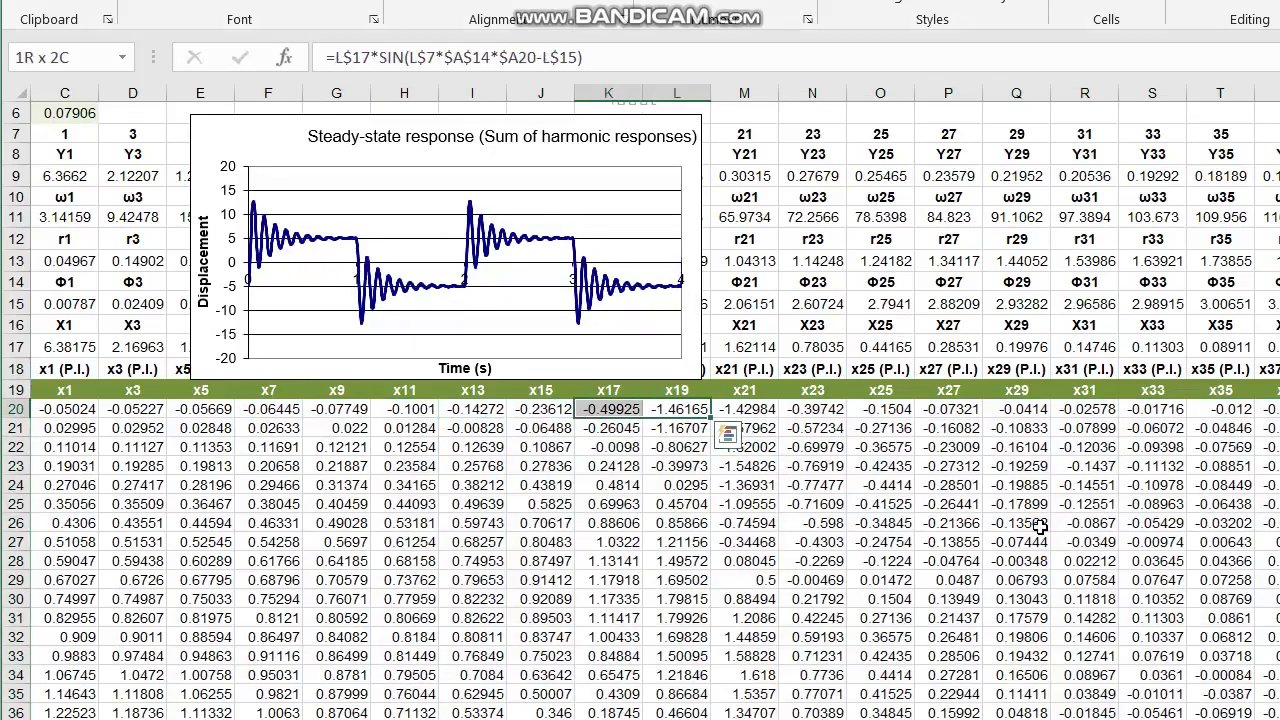
key("shift+Right")
key("ctrl+shift+Right")
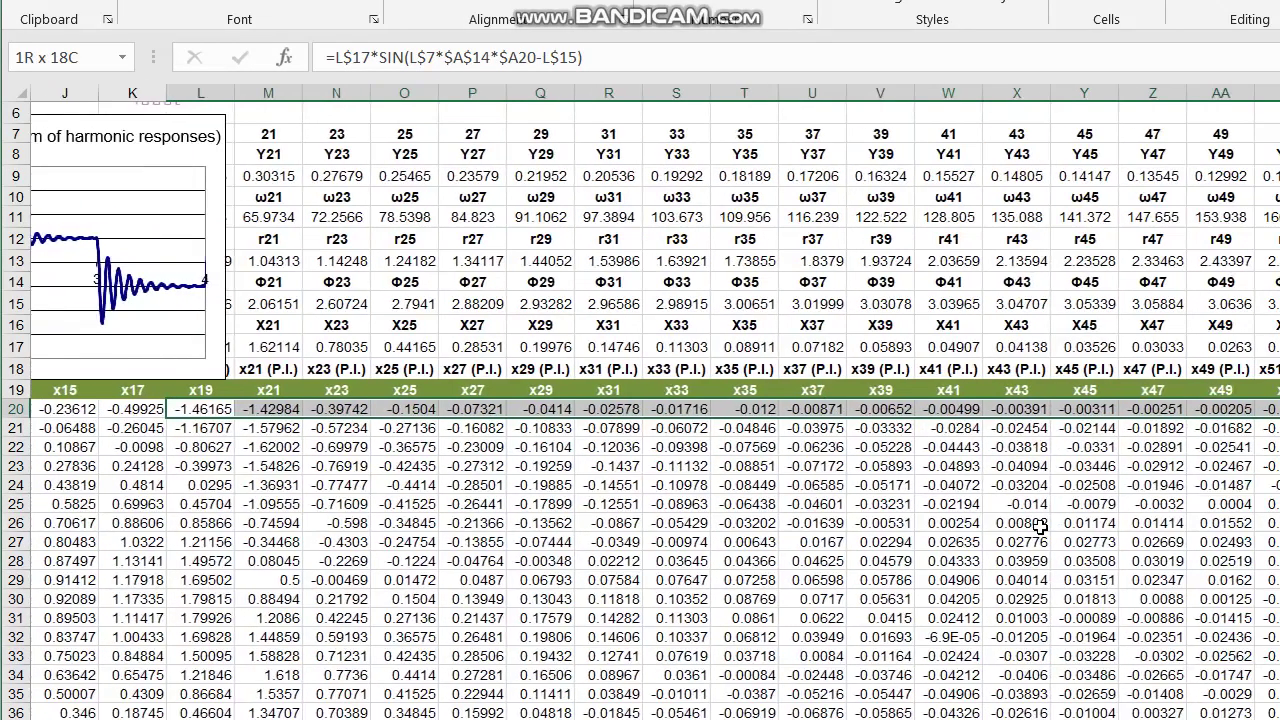
key("ctrl+shift+Down")
key("Delete")
key("ctrl+BackSpace")
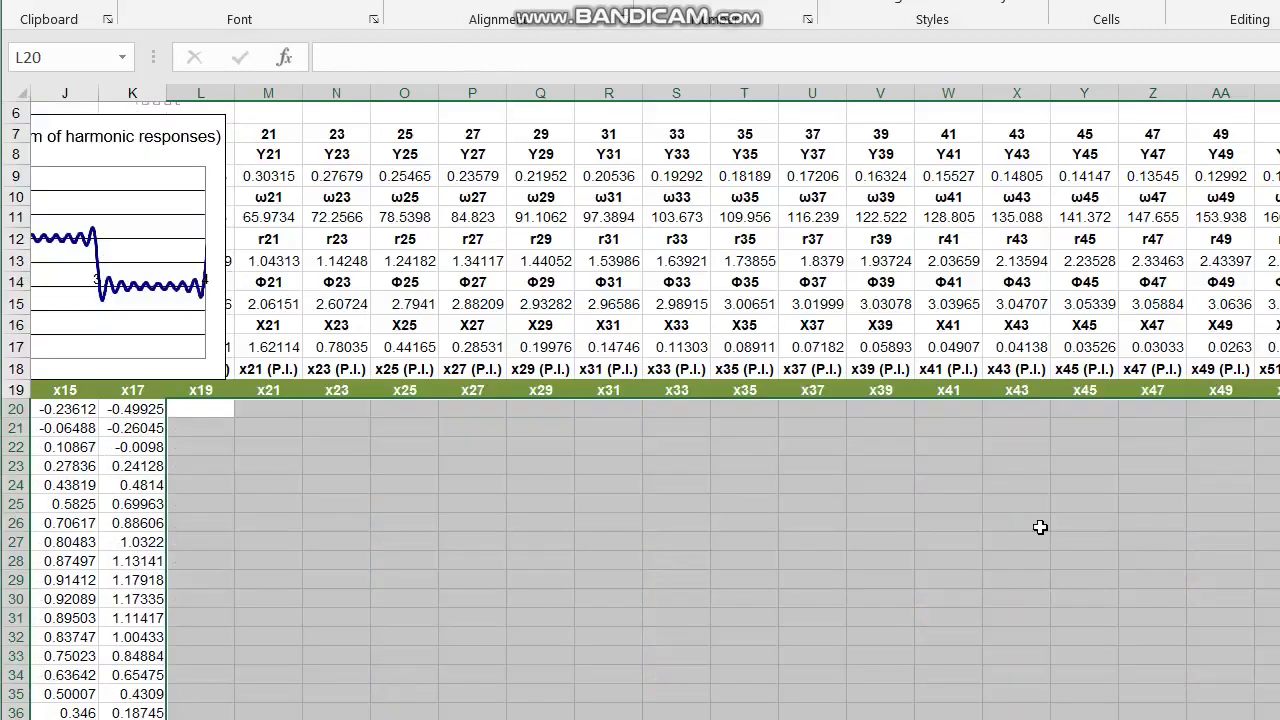
key("Left")
key("ctrl+Left")
key("Left")
key("Left")
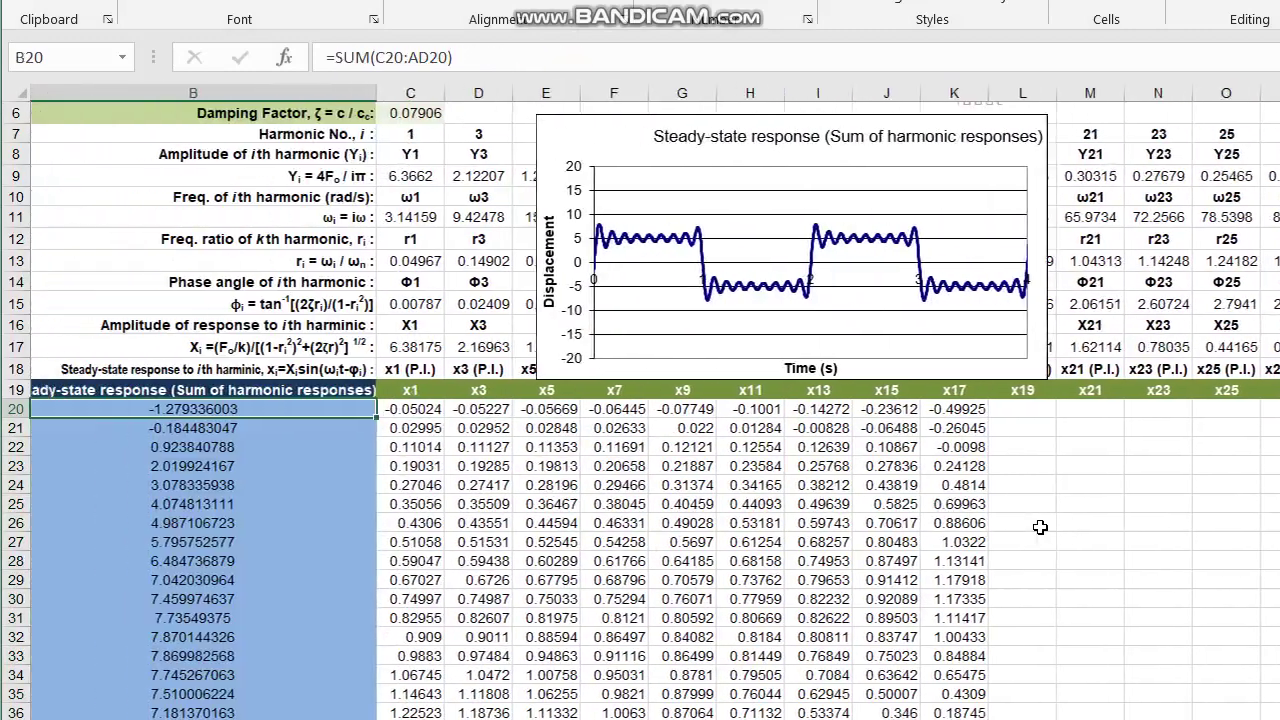
Restore the cleared response values in the x19 through x53 columns.
key("Right")
key("Right")
key("Right")
key("Right")
key("Right")
key("Right")
key("Right")
key("Right")
key("Right")
key("Right")
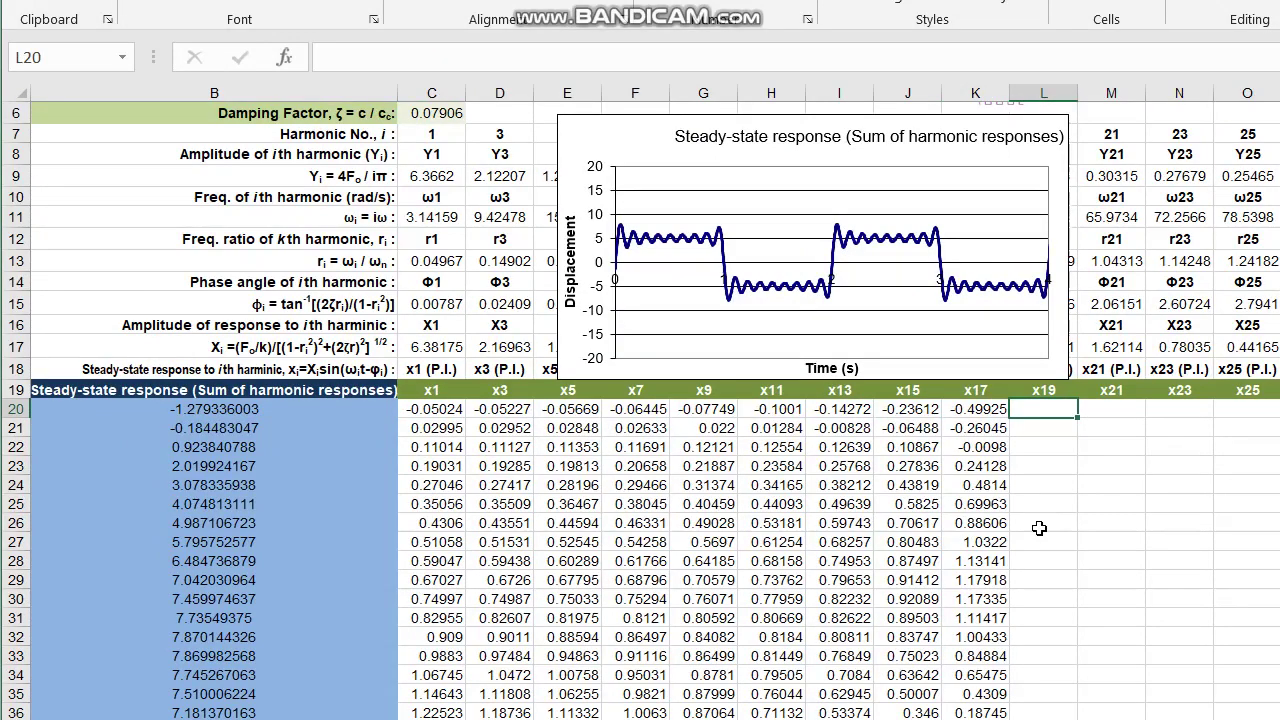
key("ctrl+shift+End")
key("ctrl+v")
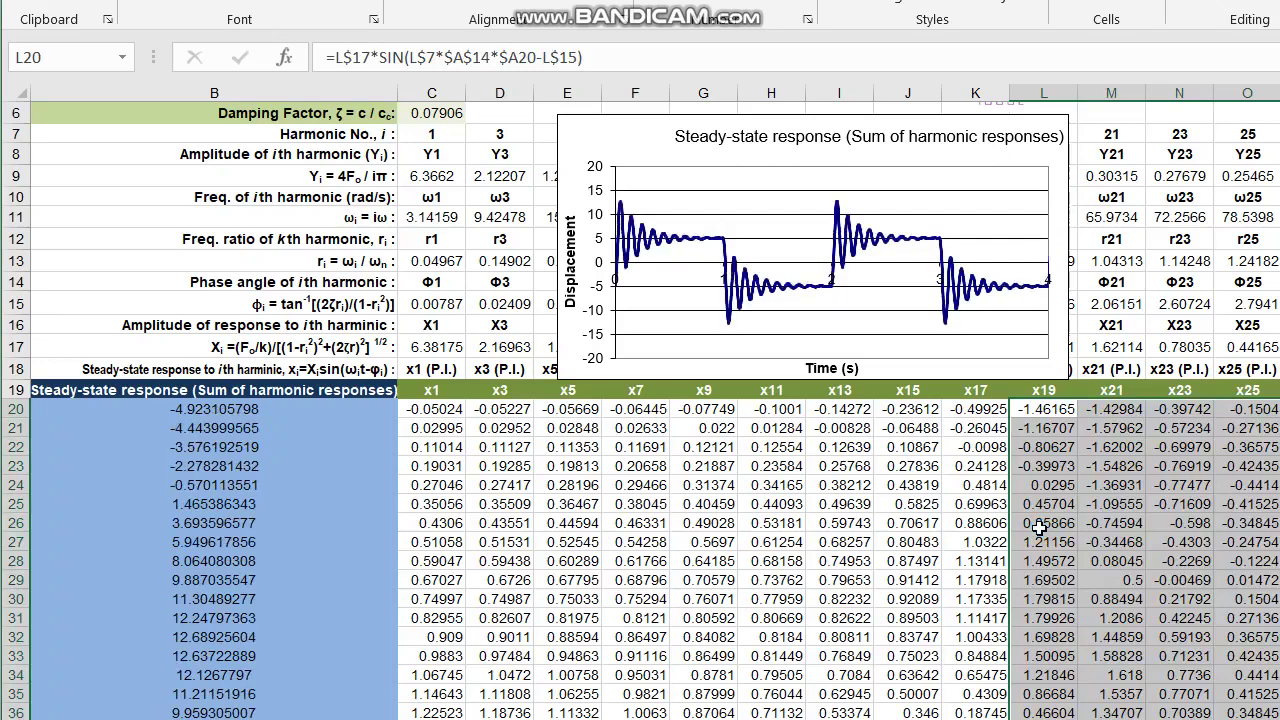
Clear all response values from the x27 column through x53 to sum only x1 to x25.
key("Right")
key("Right")
key("Right")
key("Right")
key("Right")
key("Right")
key("Right")
key("Right")
key("Left")
key("Left")
key("Left")
key("Left")
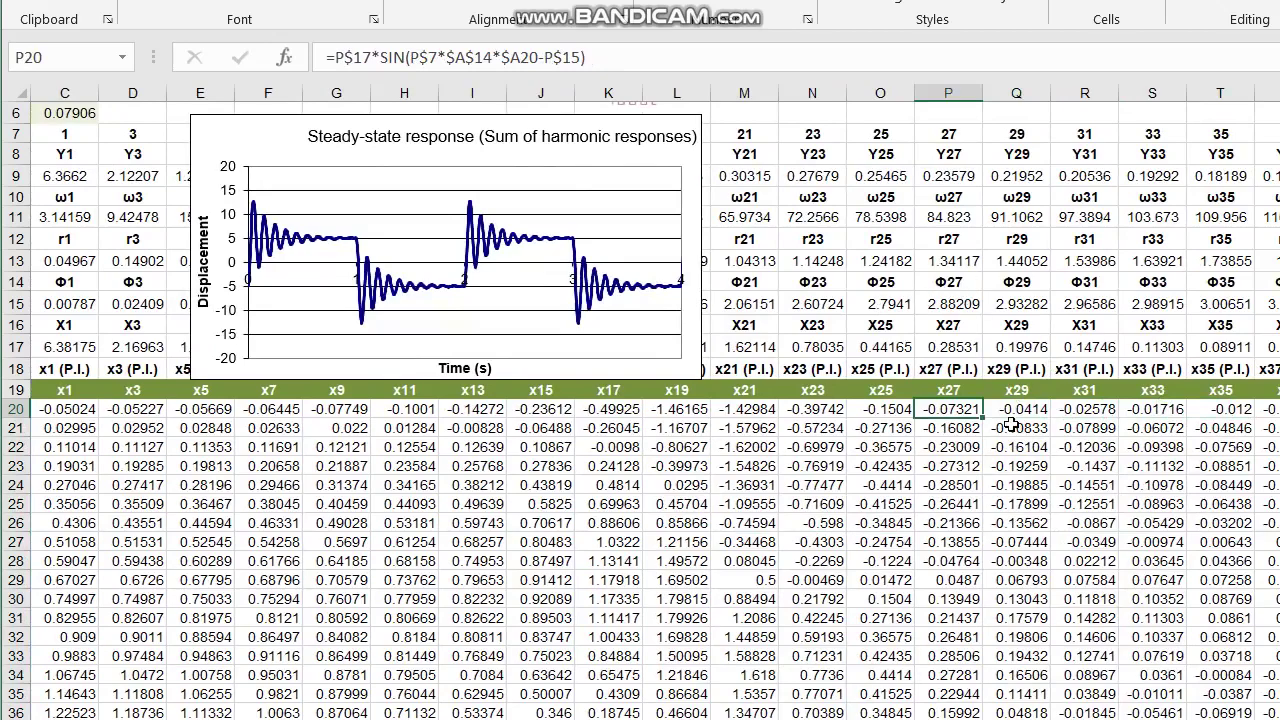
key("ctrl+shift+Right")
key("ctrl+shift+Down")
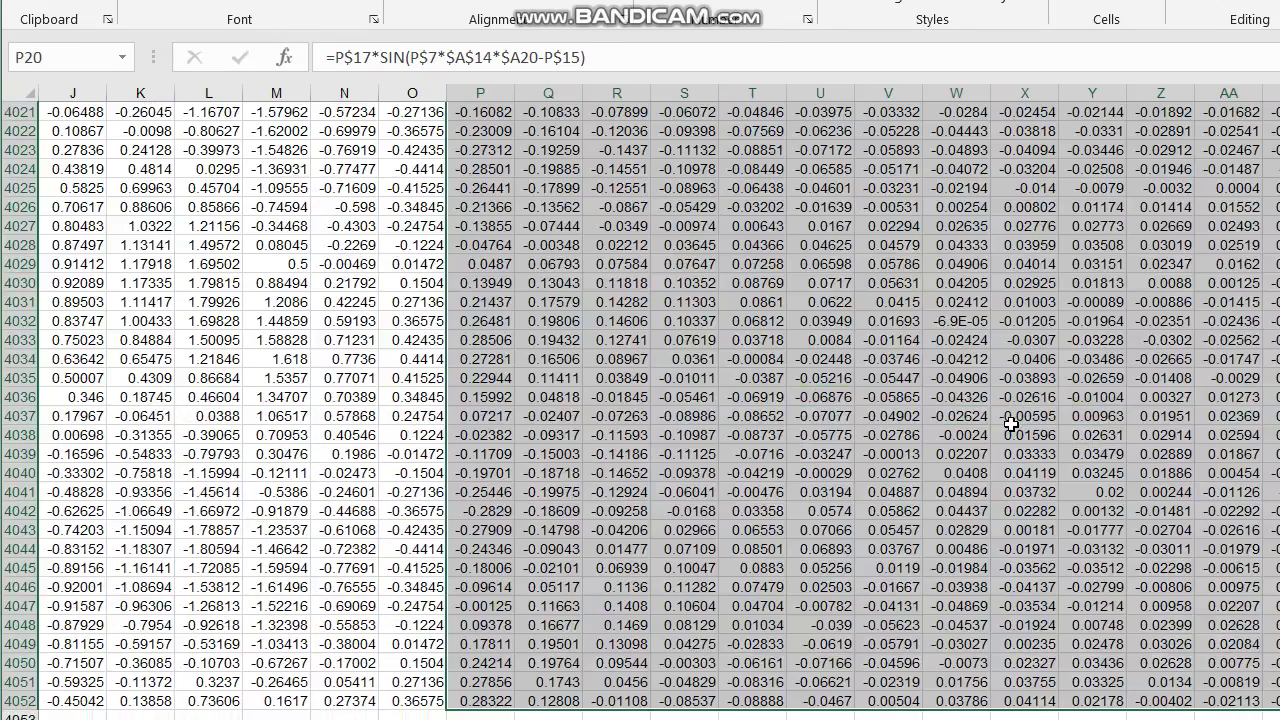
key("Delete")
Examine the chart and the summed response in B20 with harmonics only up to x25.
key("Left")
key("Left")
key("Left")
key("Left")
key("Left")
key("Left")
key("Left")
key("Left")
key("Left")
key("Left")
key("Left")
key("Left")
key("Left")
key("Left")
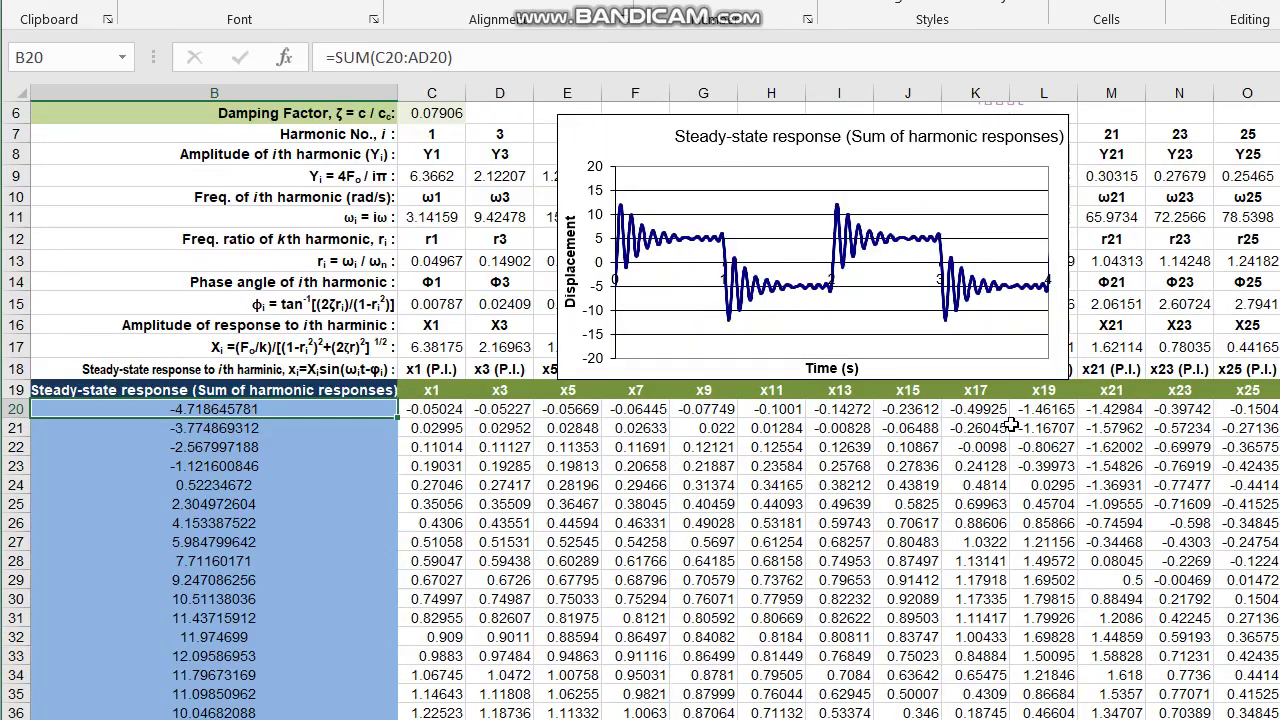
Restore the cleared response values in the x27 through x53 columns.
key("ctrl+z")
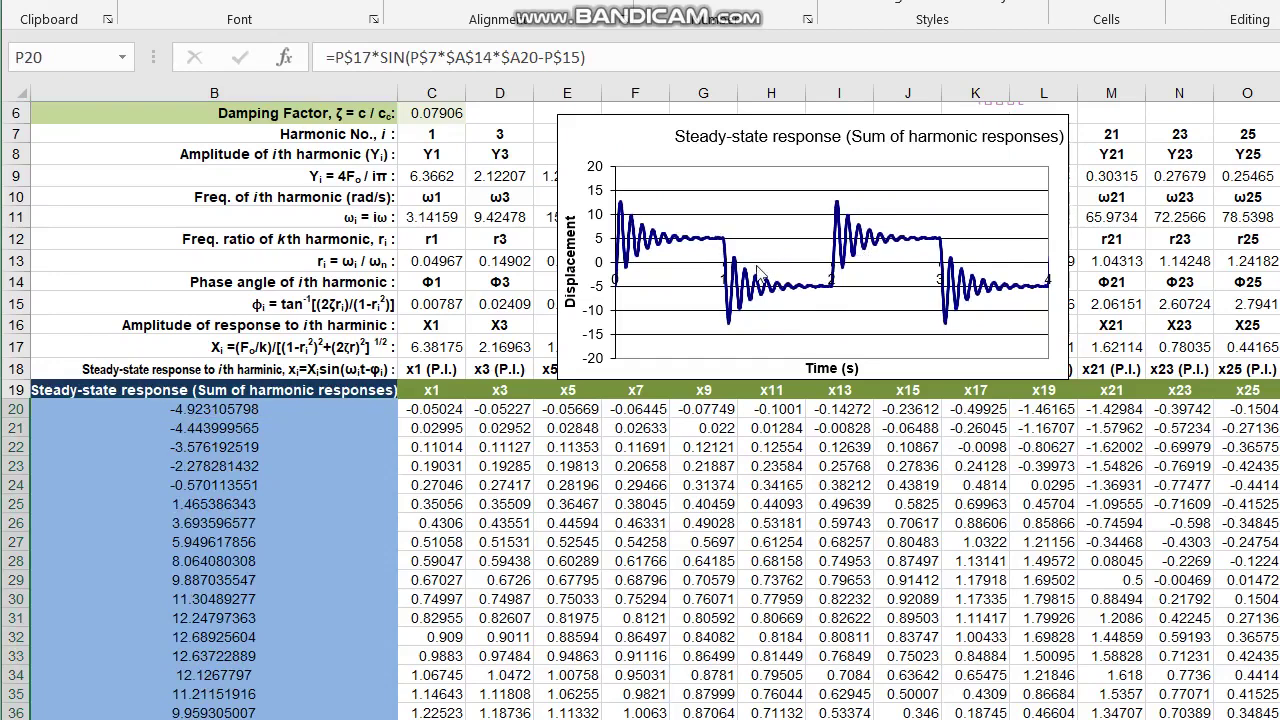
left_click(463, 410)
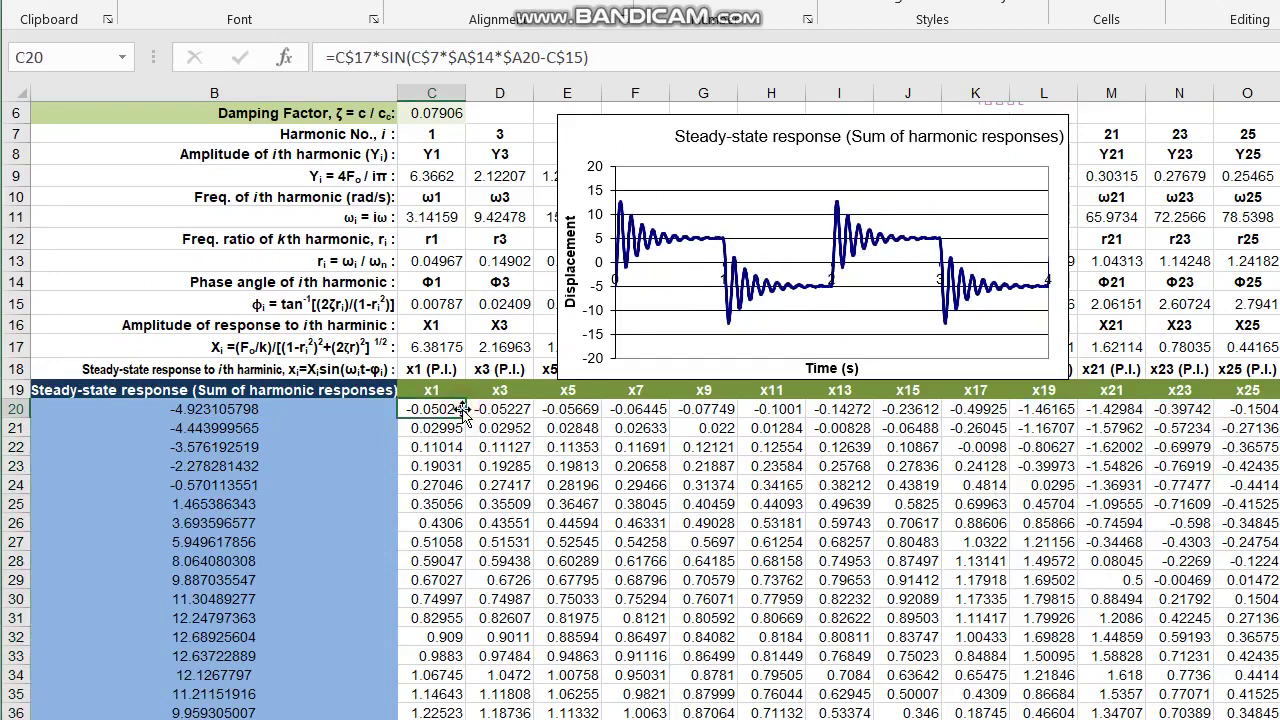
Review the excitation force and frequency inputs in column A and the natural frequency formula in C3.
key("Left")
key("Left")
key("Up")
key("Up")
key("Up")
key("Up")
key("Up")
key("Up")
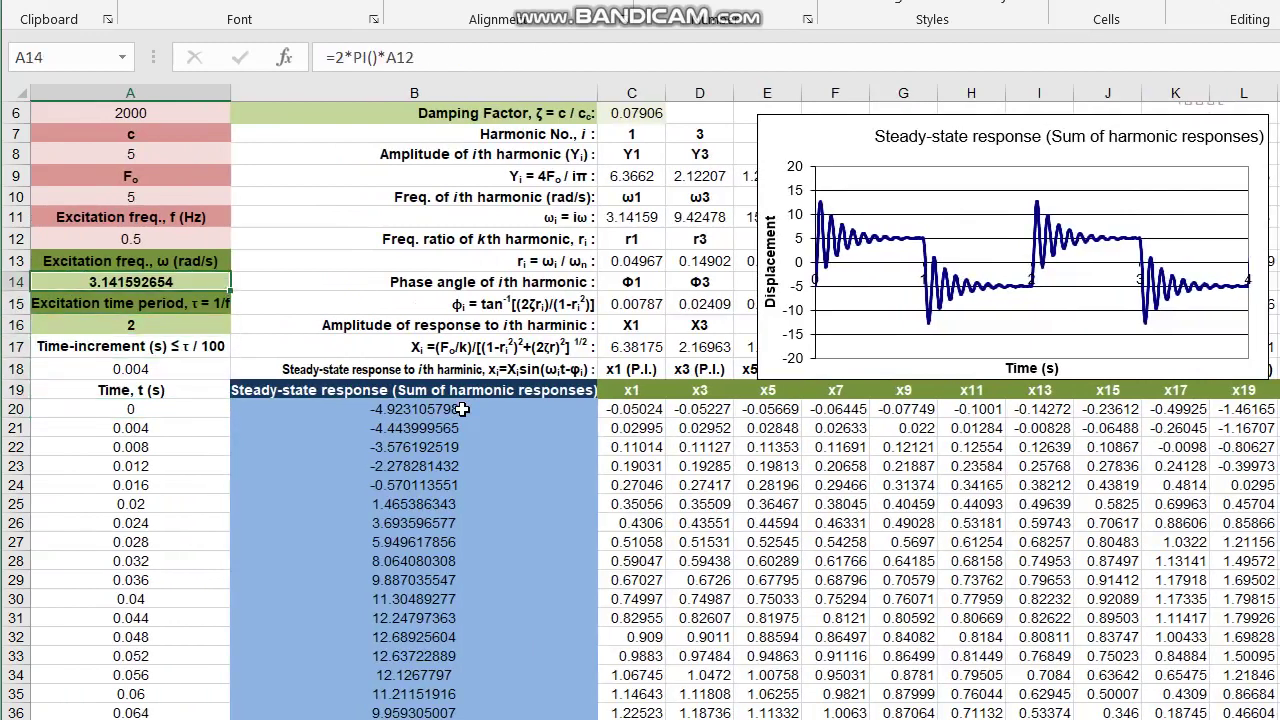
key("Up")
key("Up")
key("Up")
key("Up")
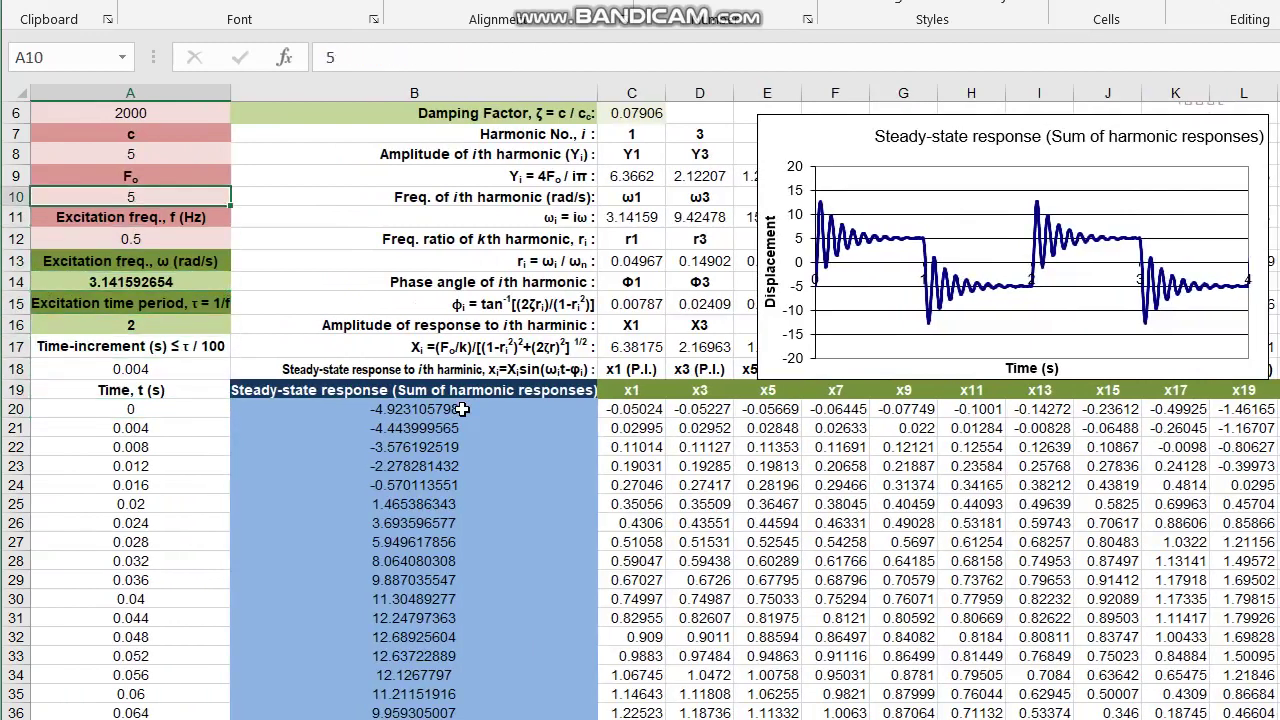
key("Down")
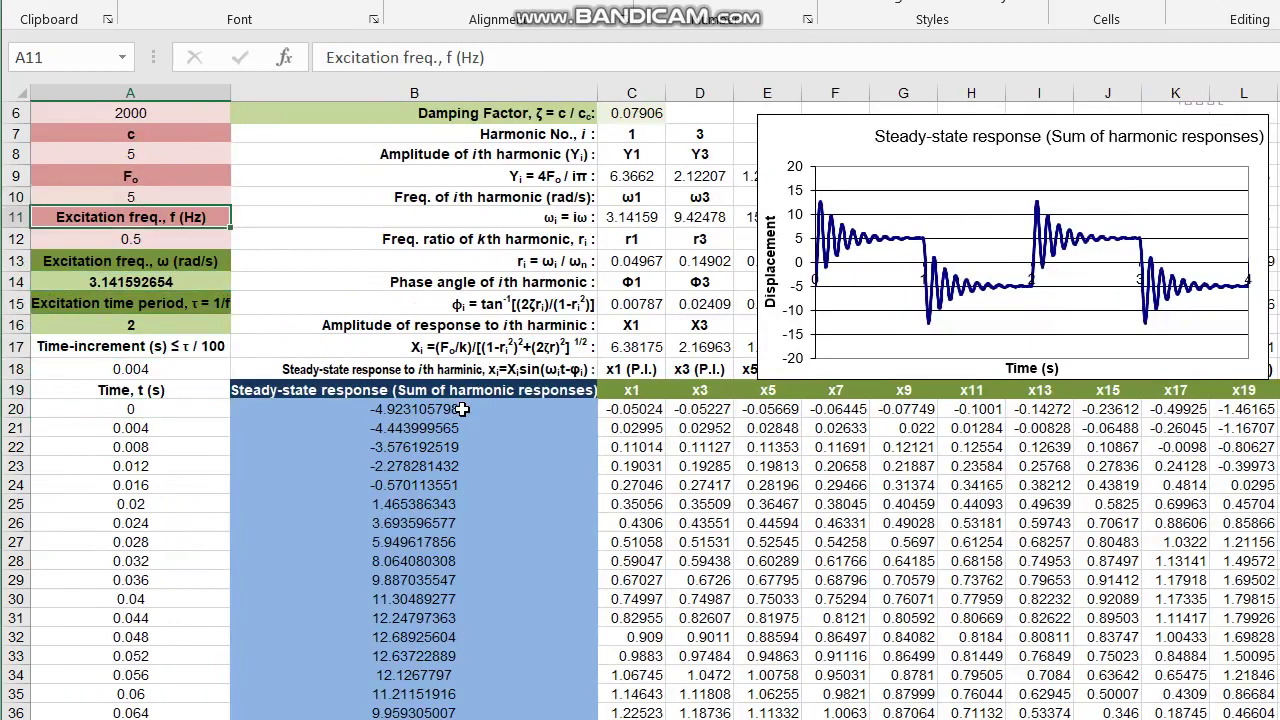
key("Down")
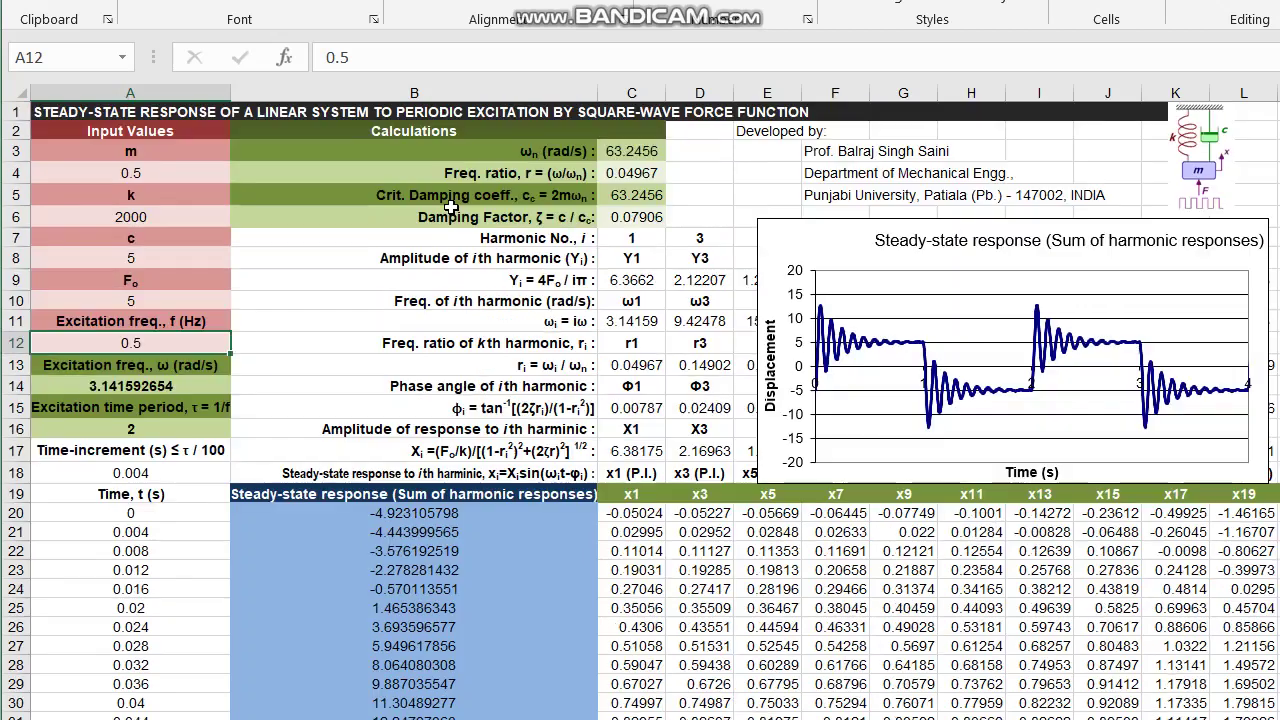
scroll(466, 202, "up", 2)
left_click(641, 151)
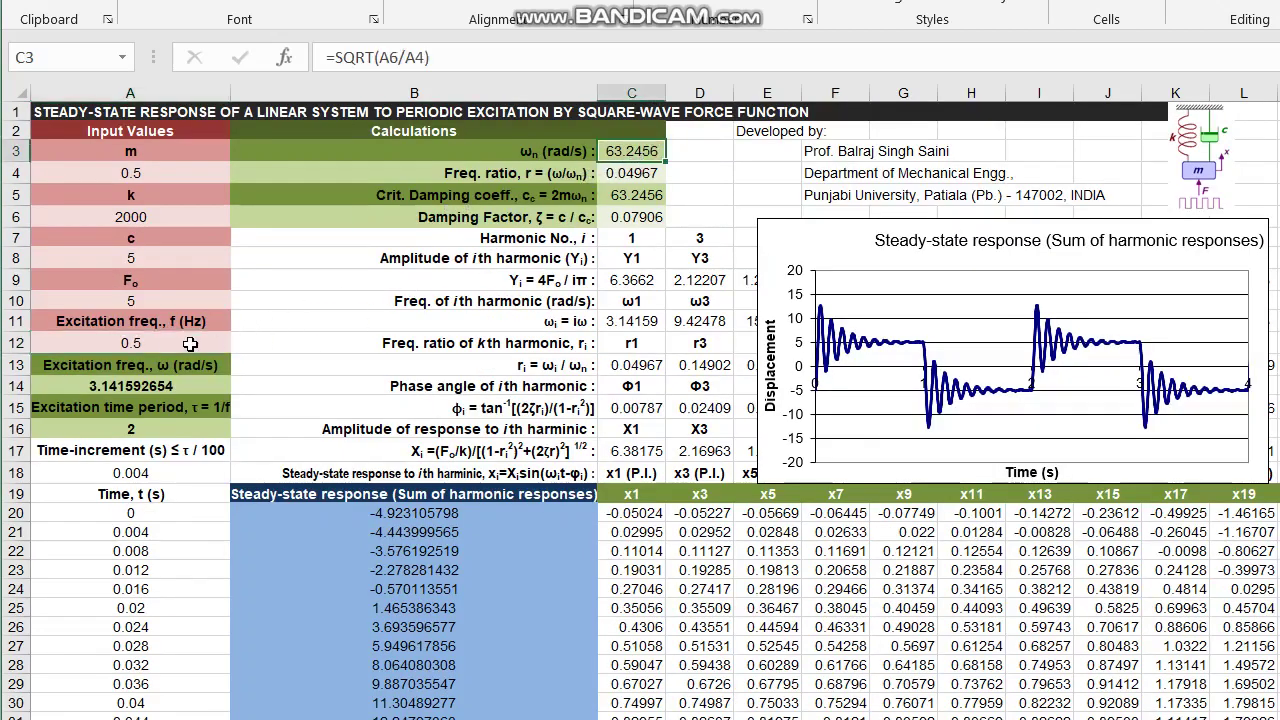
Try an excitation frequency of 20 Hz in A12 and undo that change.
left_click(148, 345)
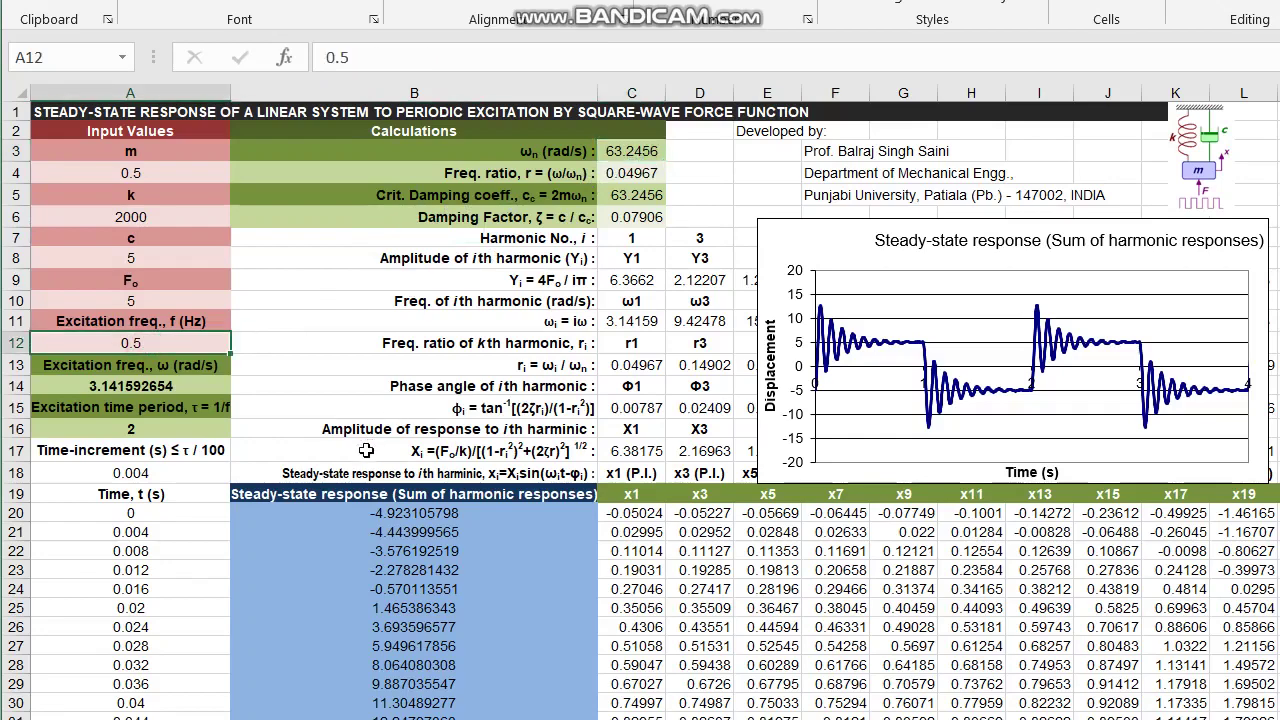
type("20")
key("Return")
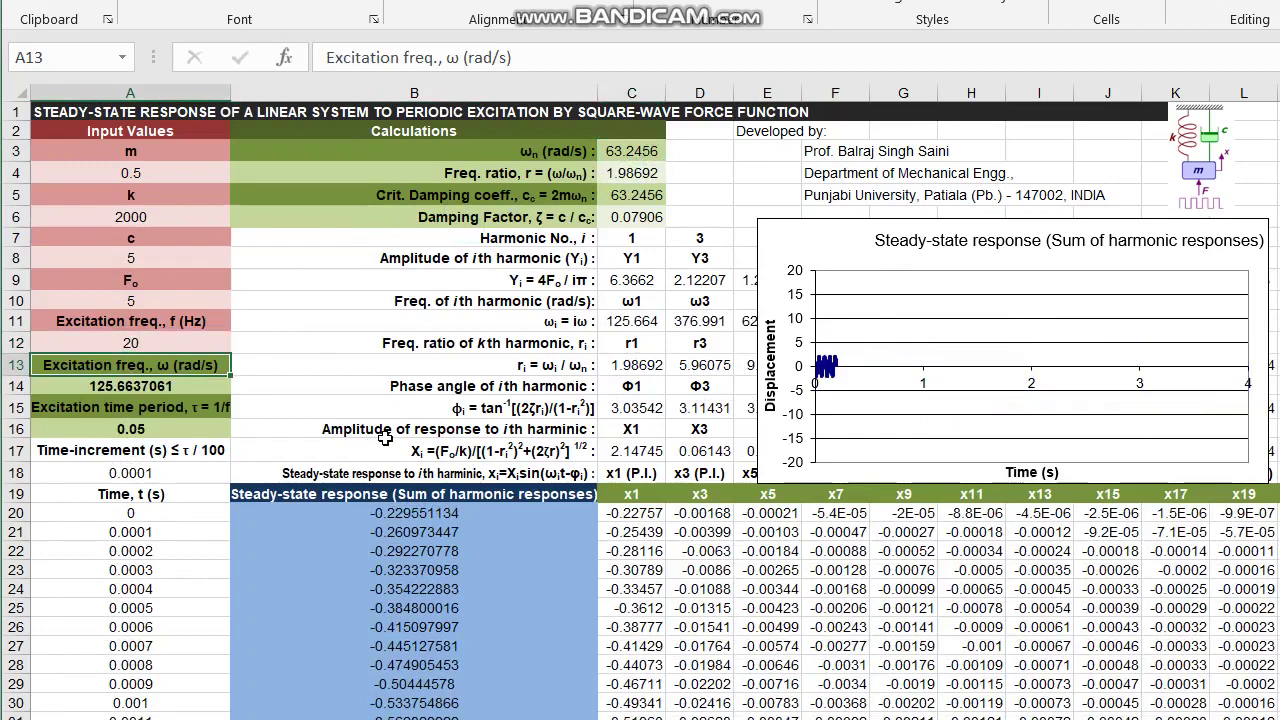
key("ctrl+z")
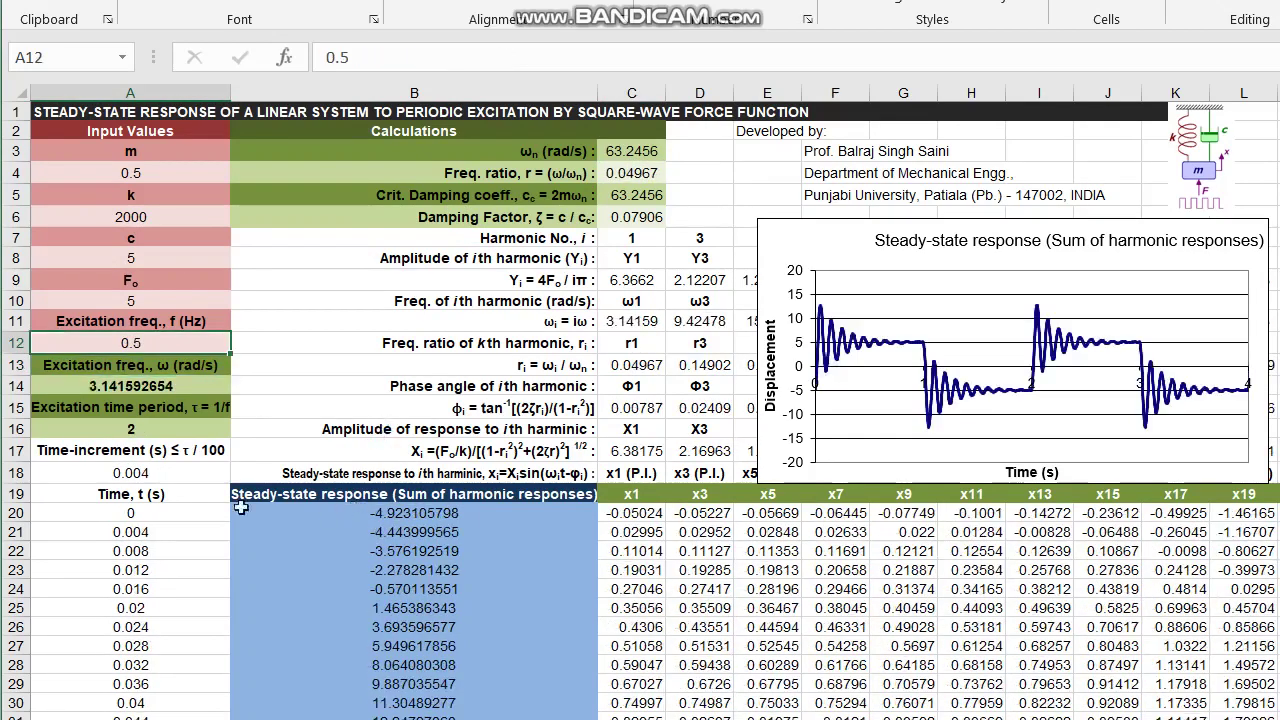
Set the mass m in A4 to 1, 2 and 4 in turn to compare the charted responses.
left_click_drag(150, 514, 150, 608)
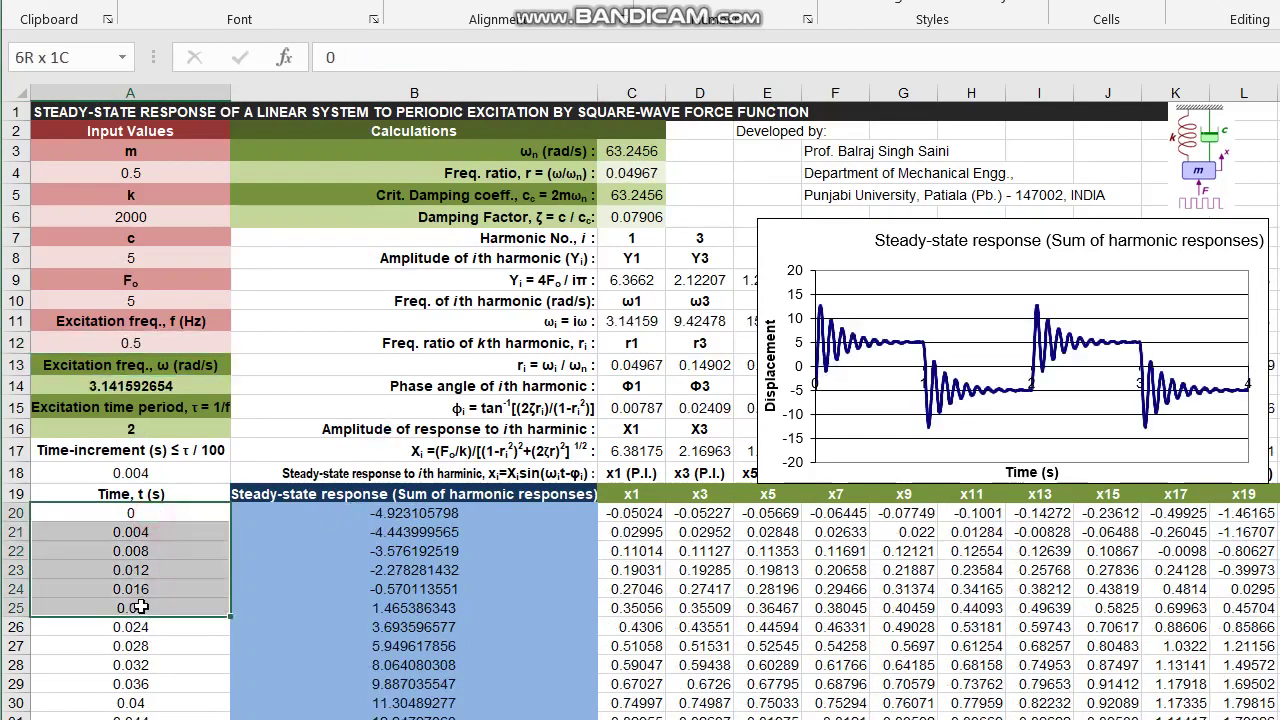
left_click(166, 470)
left_click(137, 174)
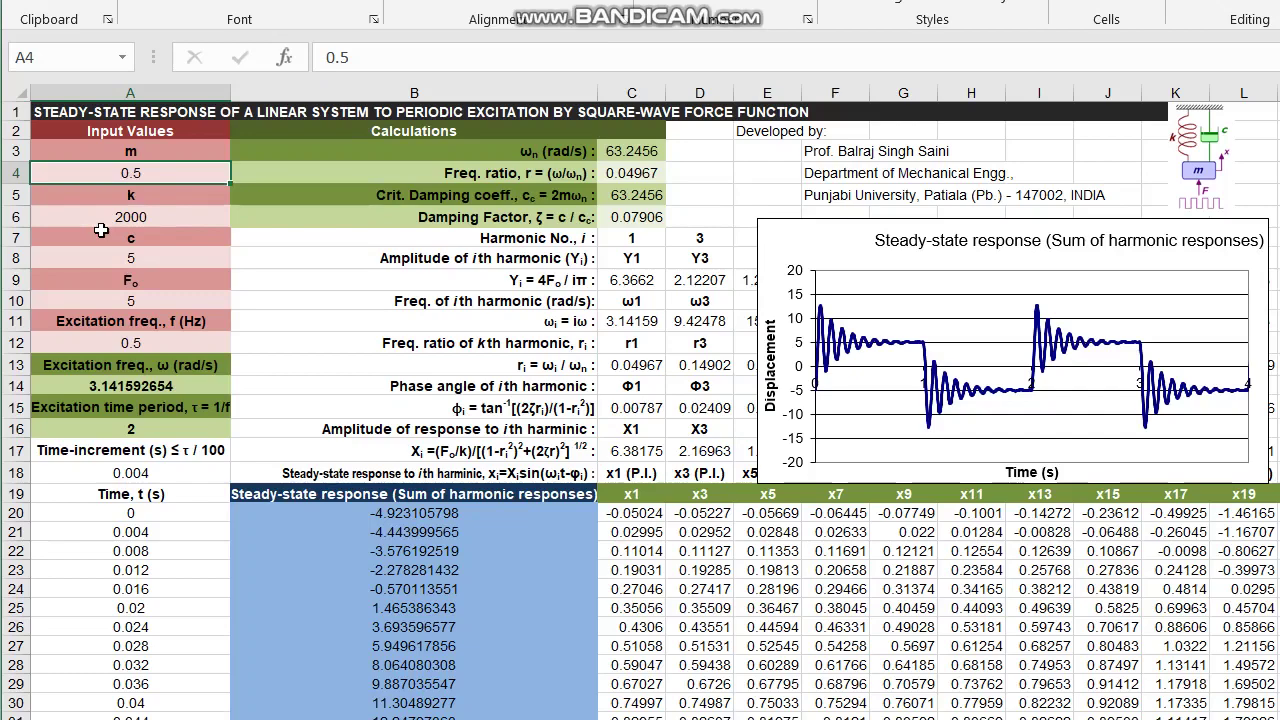
type("1")
key("Return")
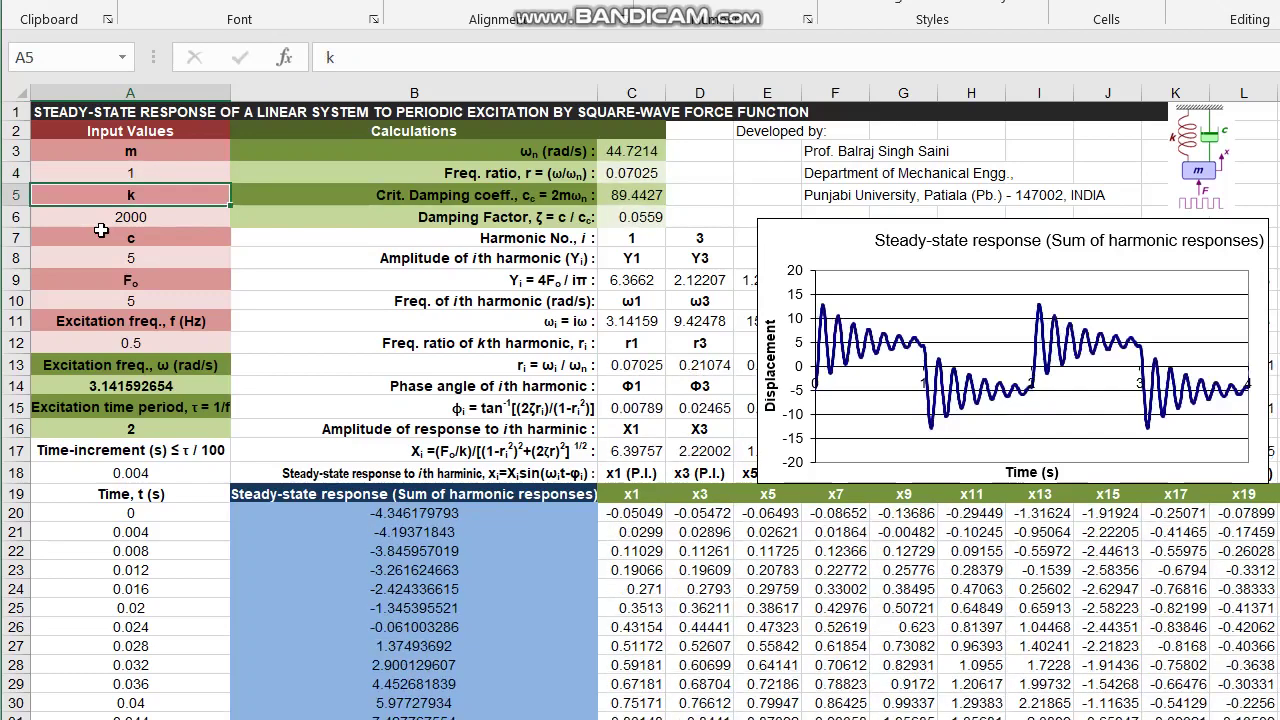
key("Up")
type("2")
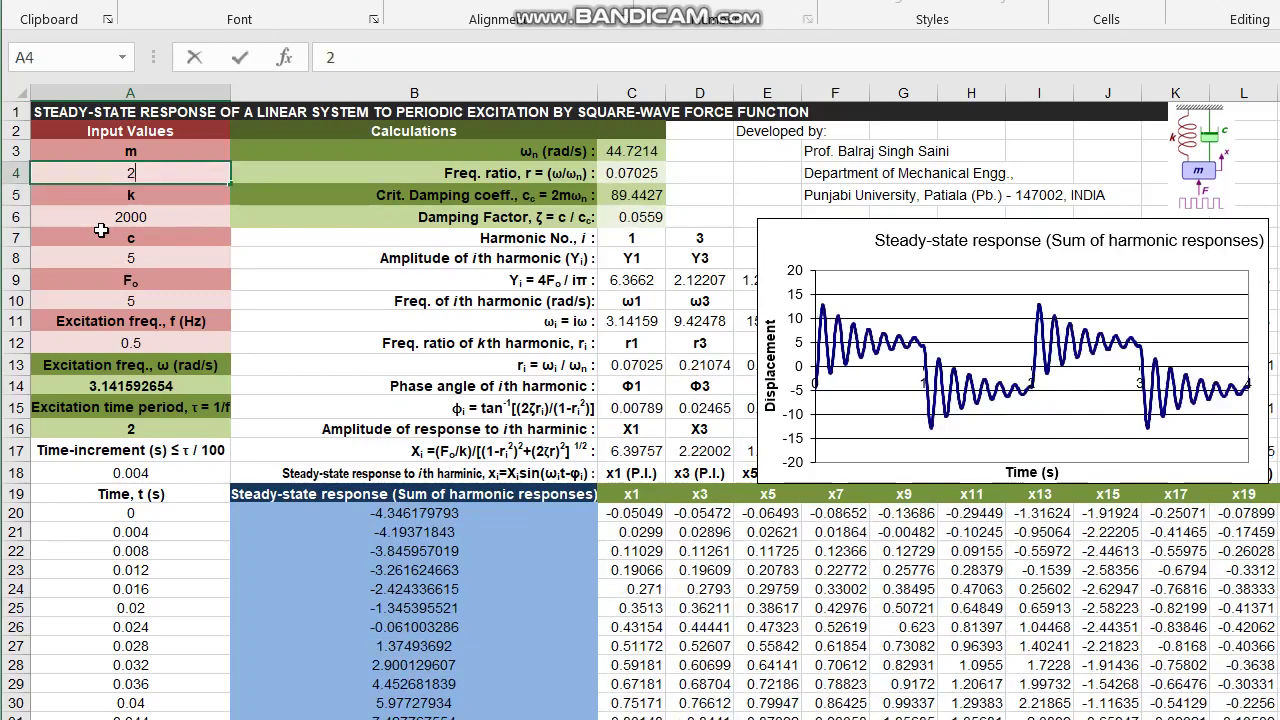
key("Return")
key("Up")
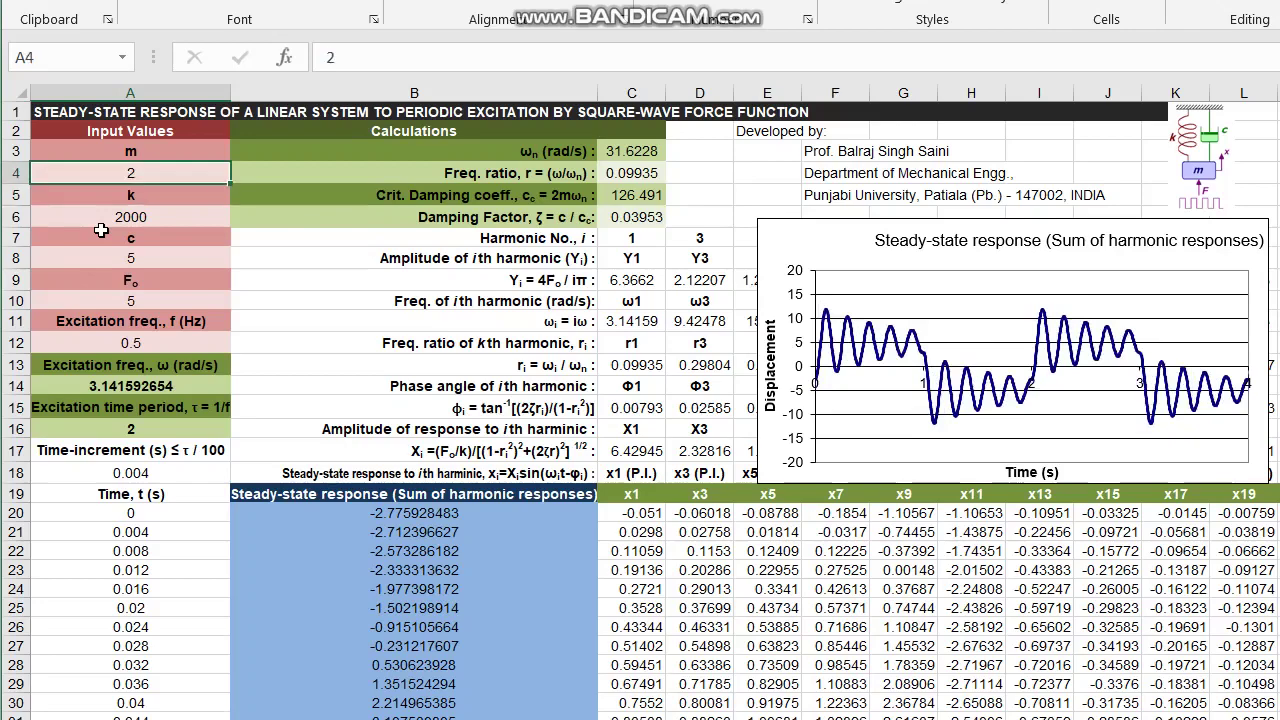
type("4")
key("Return")
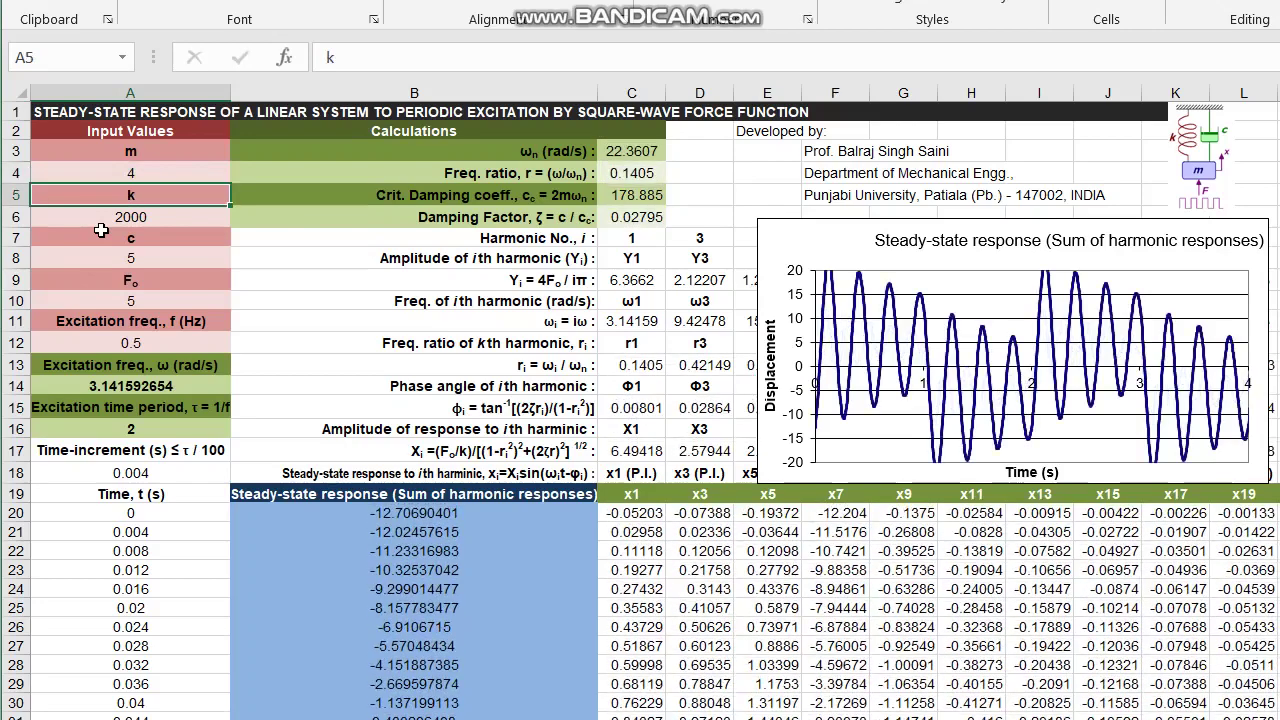
Set the excitation frequency in A12 to 1 Hz.
key("Down")
key("Down")
key("Down")
key("Down")
key("Down")
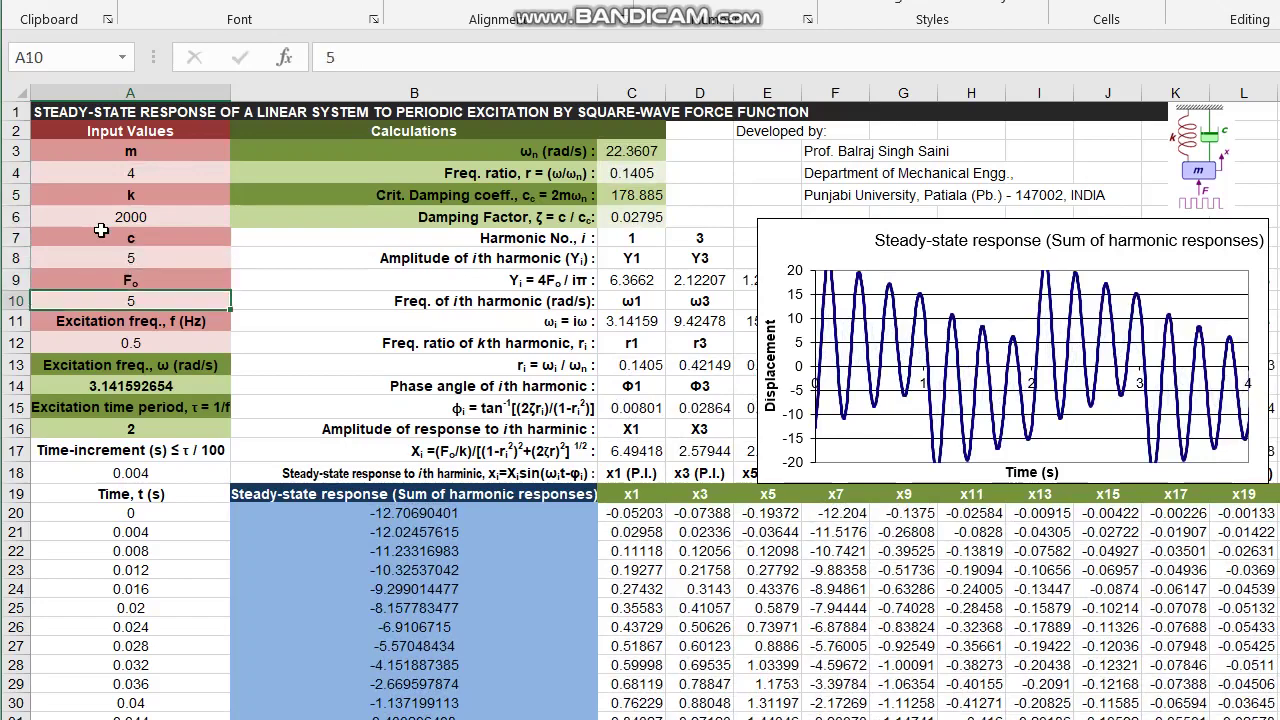
key("Down")
key("Down")
type("1")
key("Return")
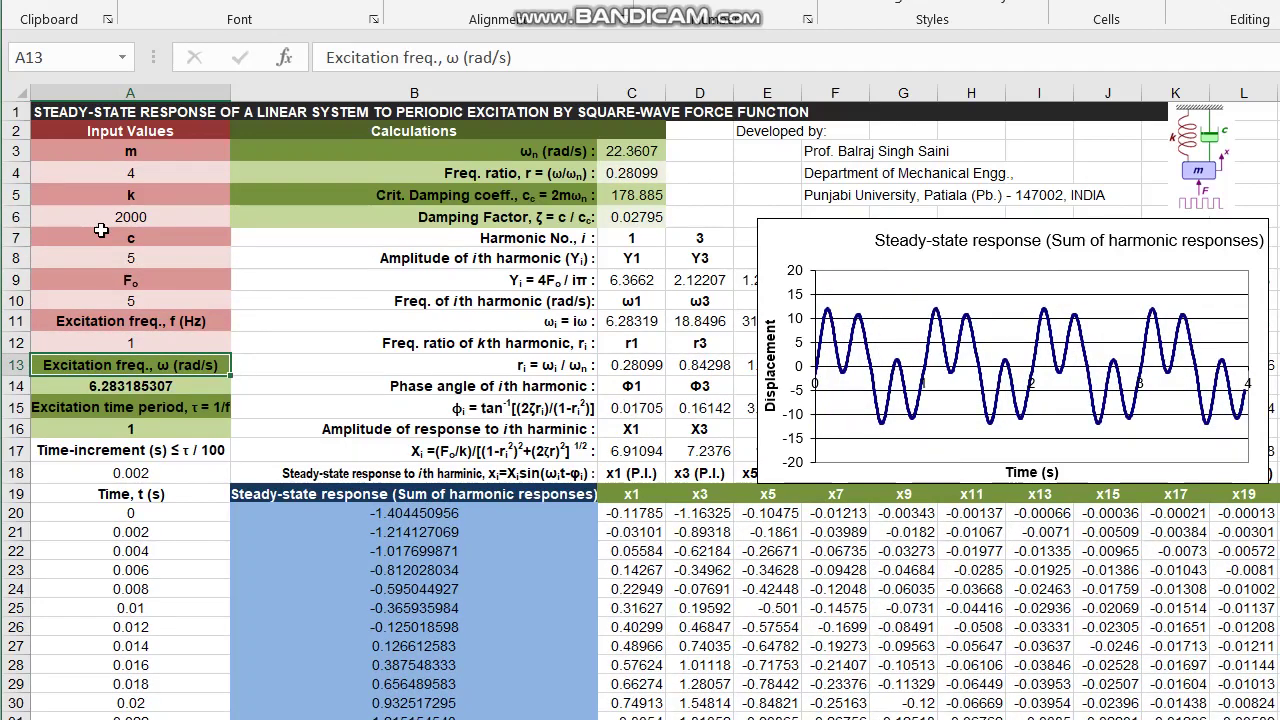
Set the mass m in A4 back to 0.5.
key("Up")
key("Up")
key("Up")
key("Up")
key("Up")
key("Up")
key("Up")
key("Up")
key("Up")
key("F2")
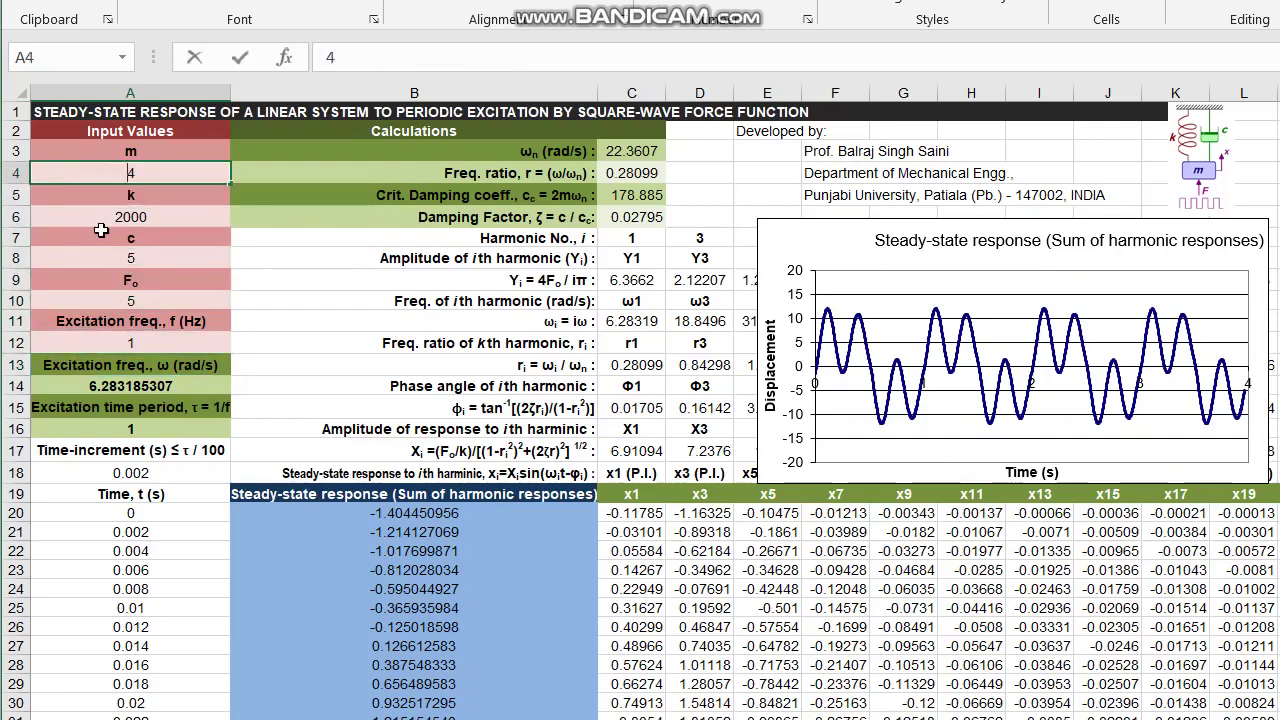
key("BackSpace")
type("0.5")
key("Return")
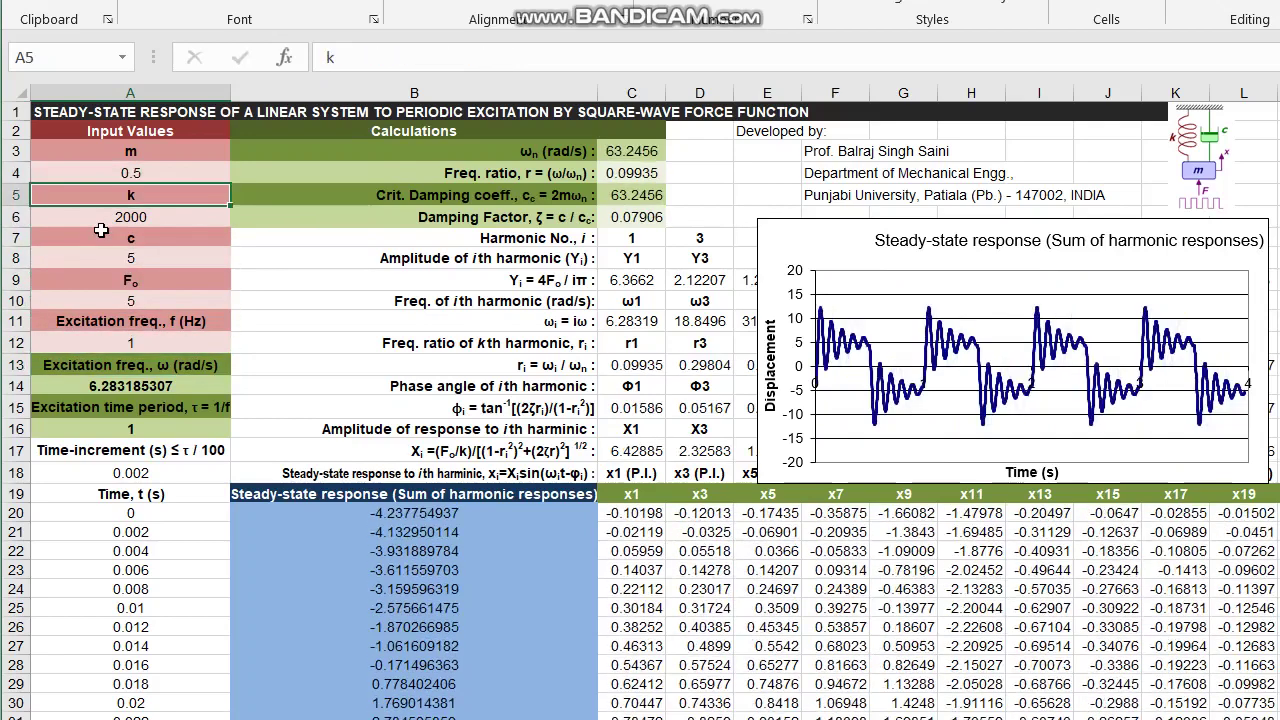
Set the excitation frequency in A12 back to 0.5 Hz.
key("Down")
key("Down")
key("Down")
key("Down")
key("Down")
key("Down")
key("Down")
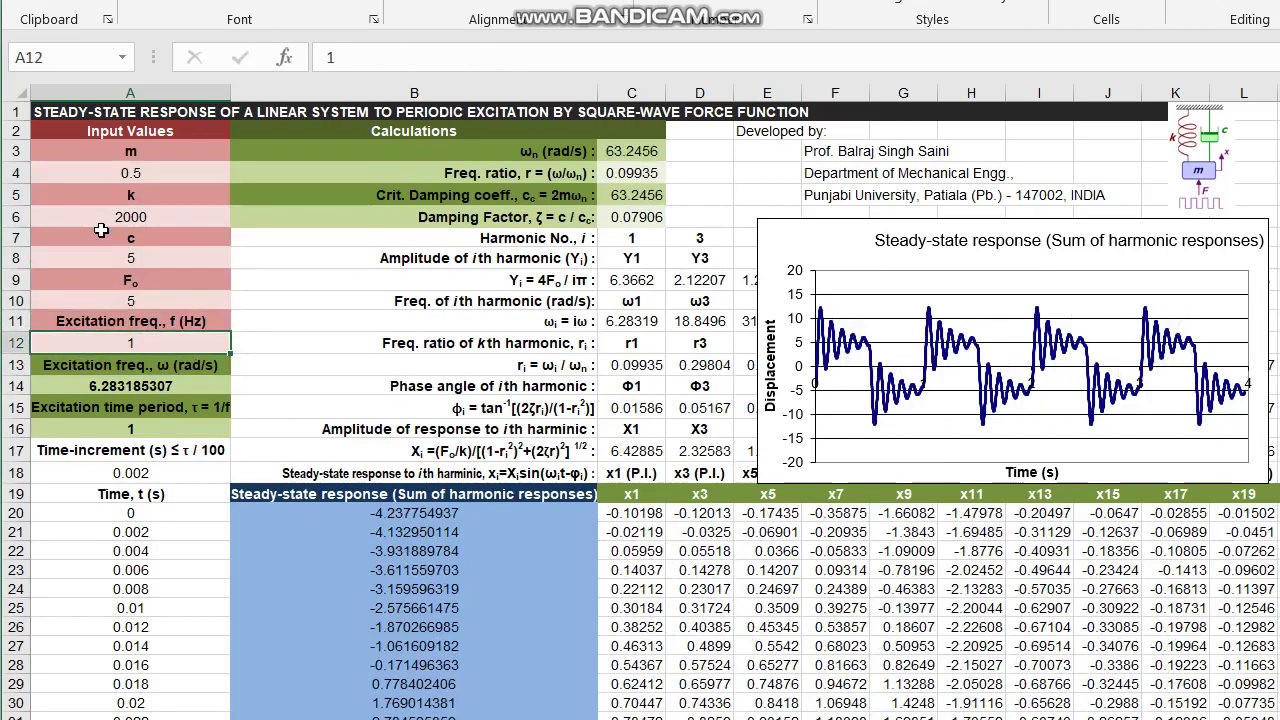
type(".5")
key("Return")
key("Up")
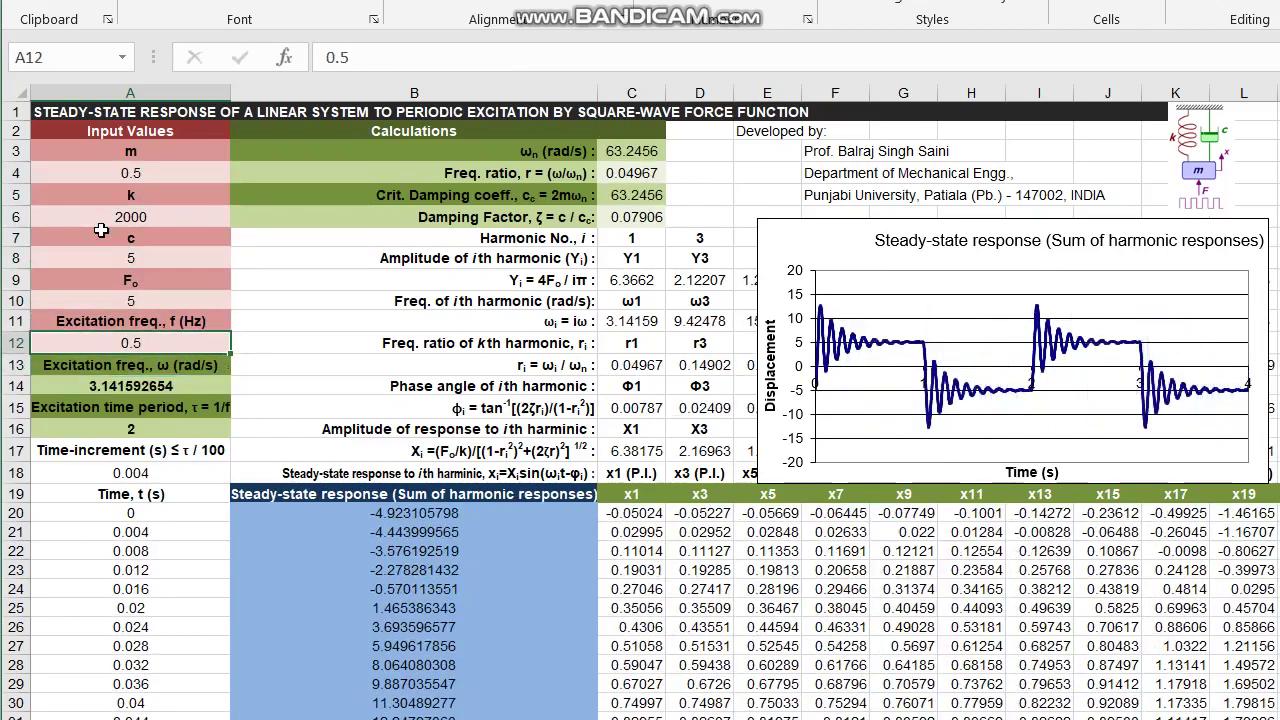
Compare excitation frequencies of 1 Hz and 2 Hz in A12, and leave the value at 1 Hz.
type("1")
key("Return")
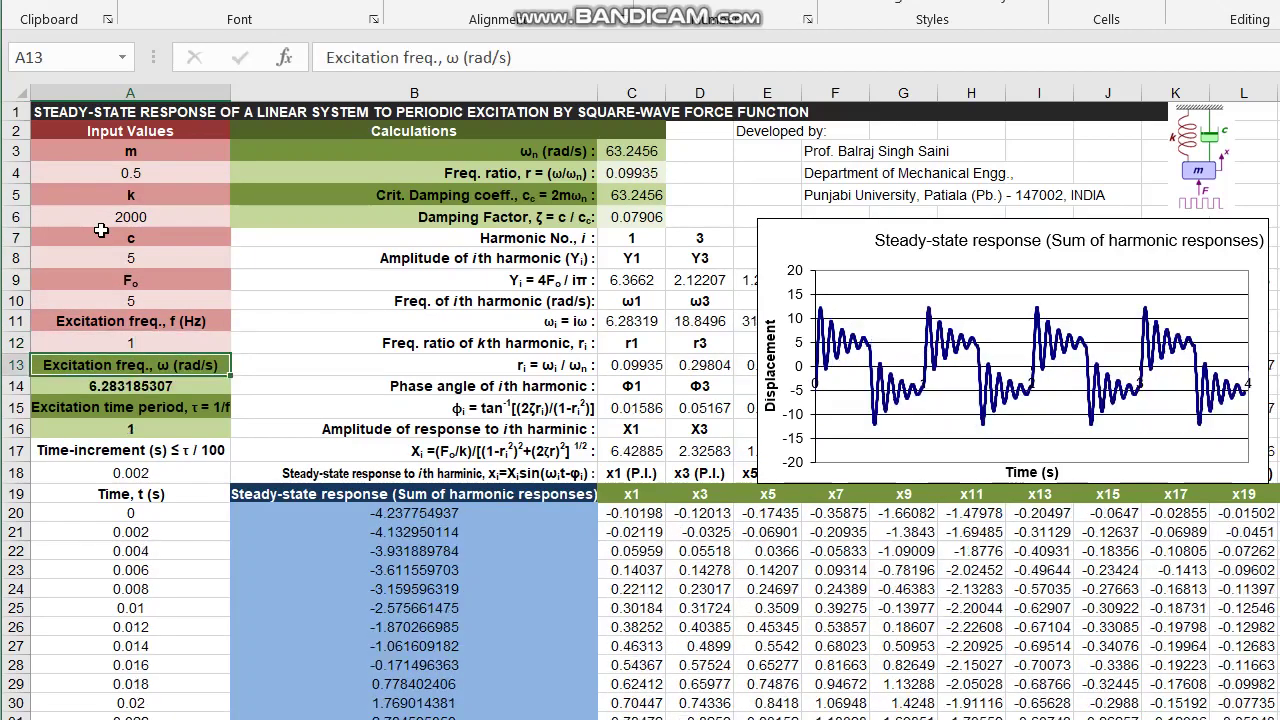
key("Up")
type("2")
key("Return")
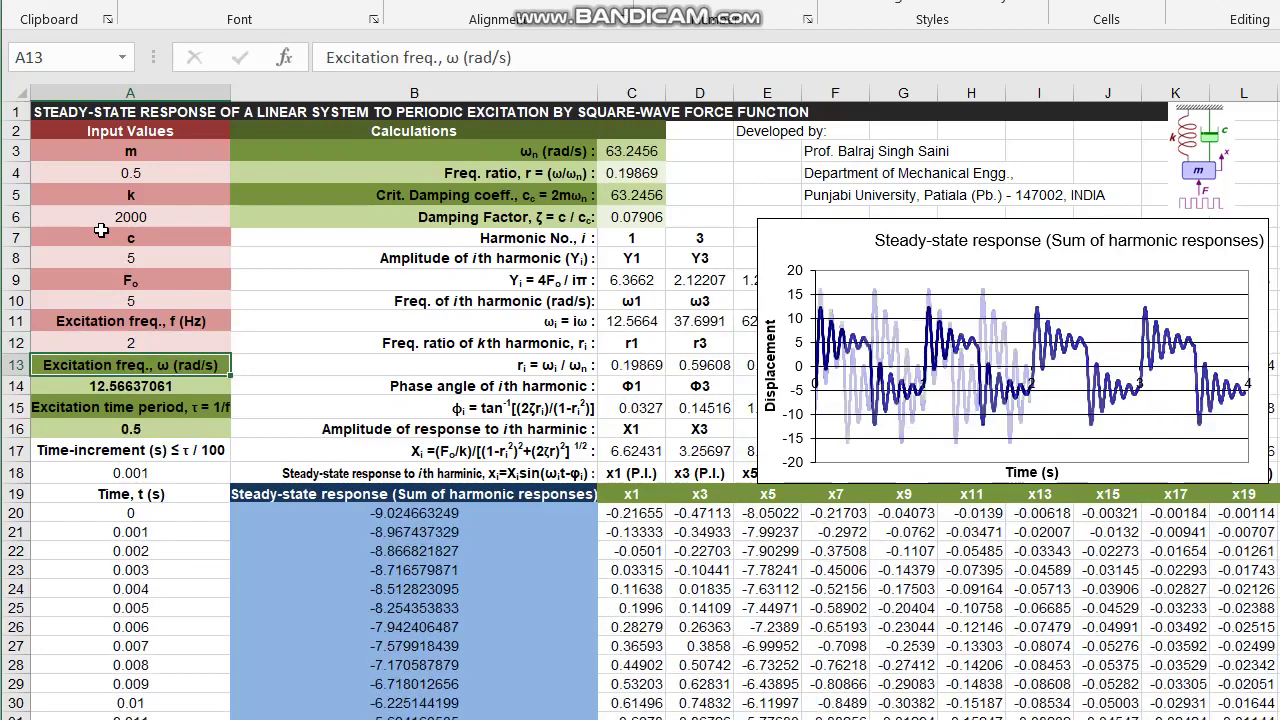
key("Up")
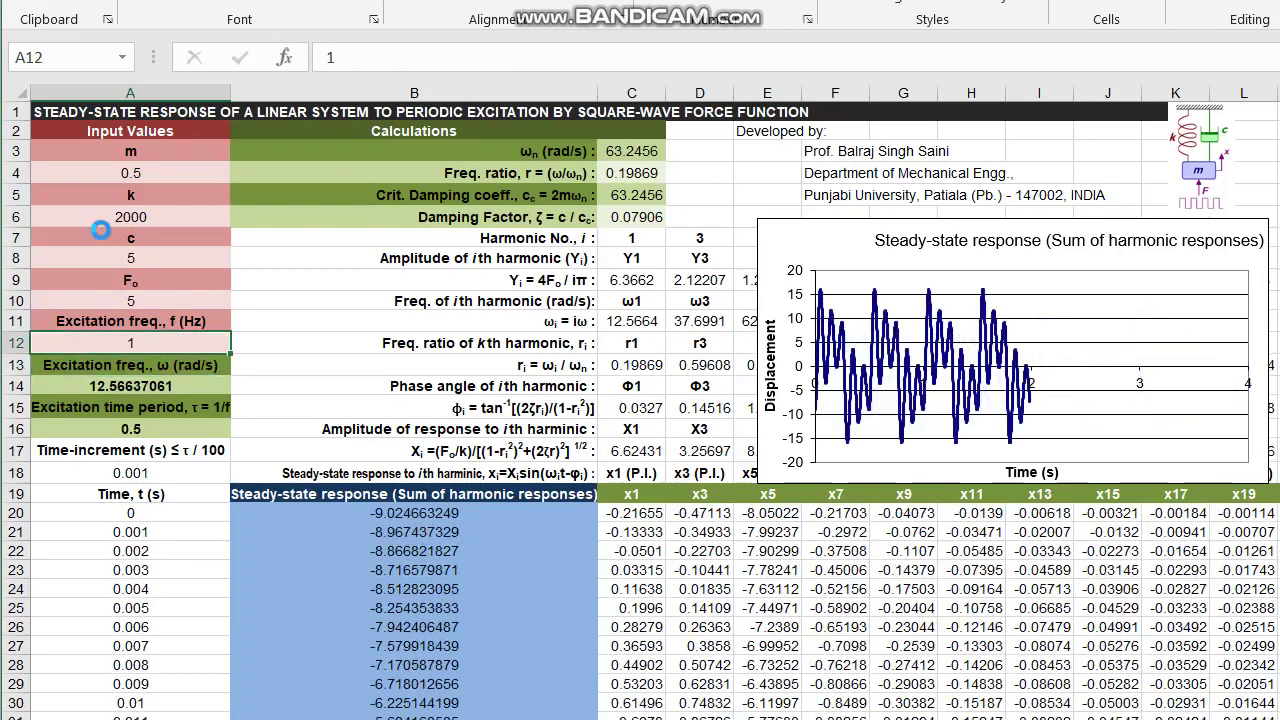
type("1")
key("Return")
Set the mass m in A4 to 2 to chart the response at the 1 Hz excitation.
key("Up")
key("Up")
key("Up")
key("Up")
key("Up")
key("Up")
key("Up")
key("Up")
key("Up")
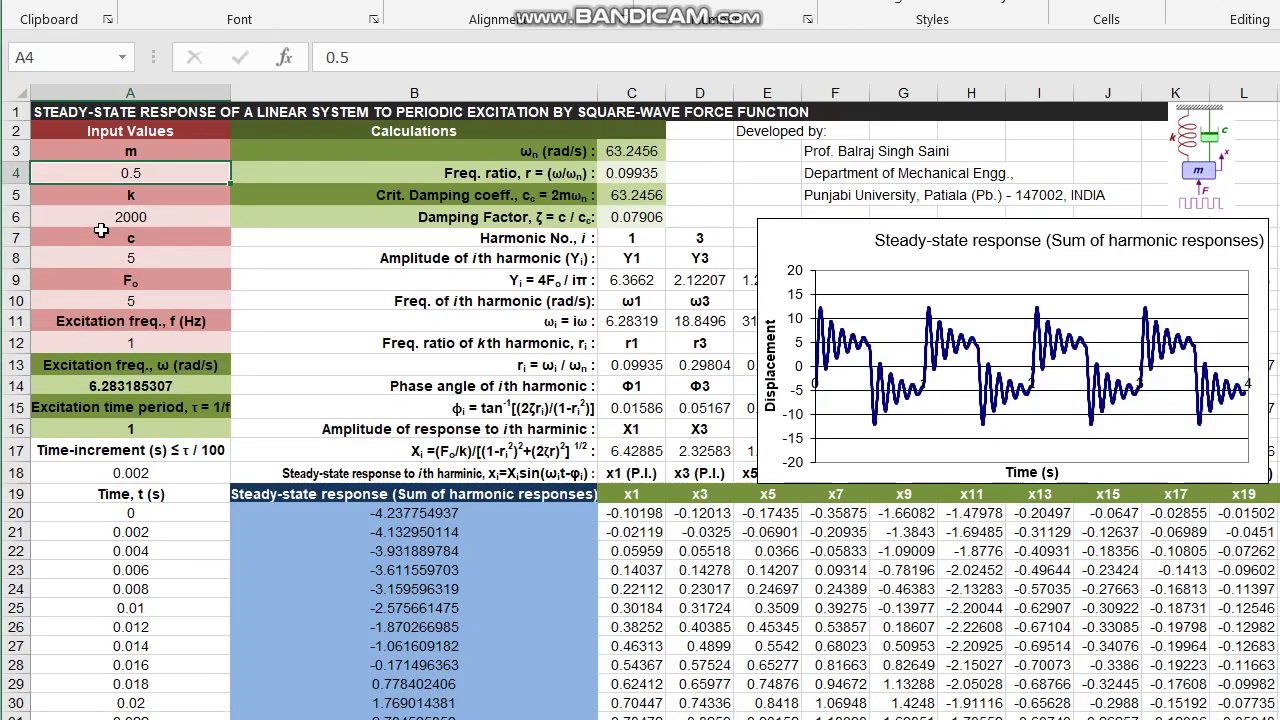
type("2")
key("Return")
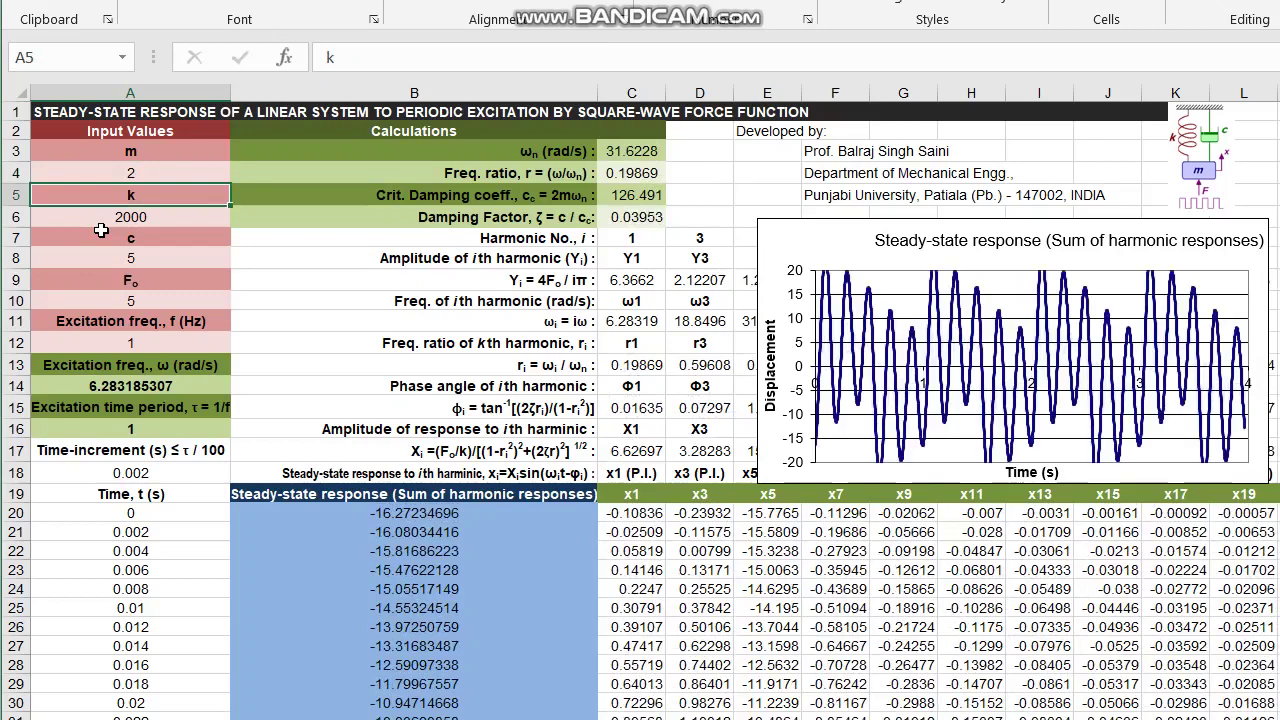
Raise the mass m in A4 to 5 and 10 in turn to compare the charted responses.
key("Up")
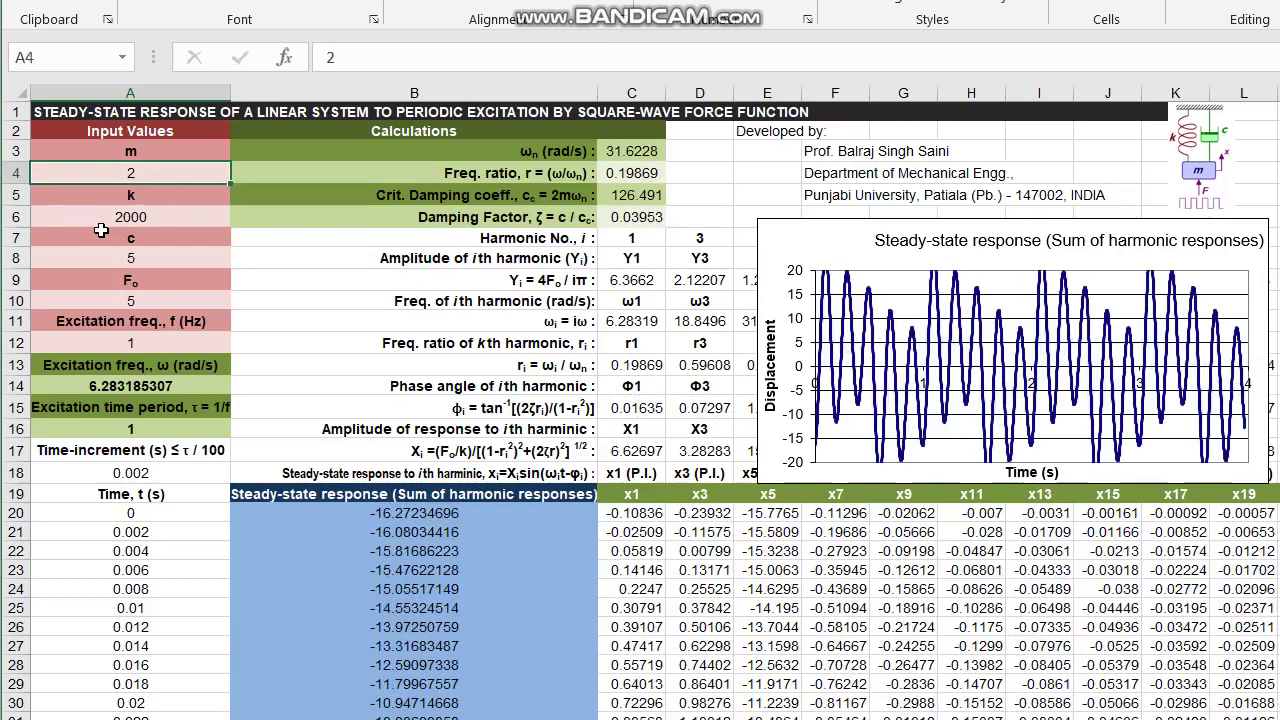
type("5")
key("Return")
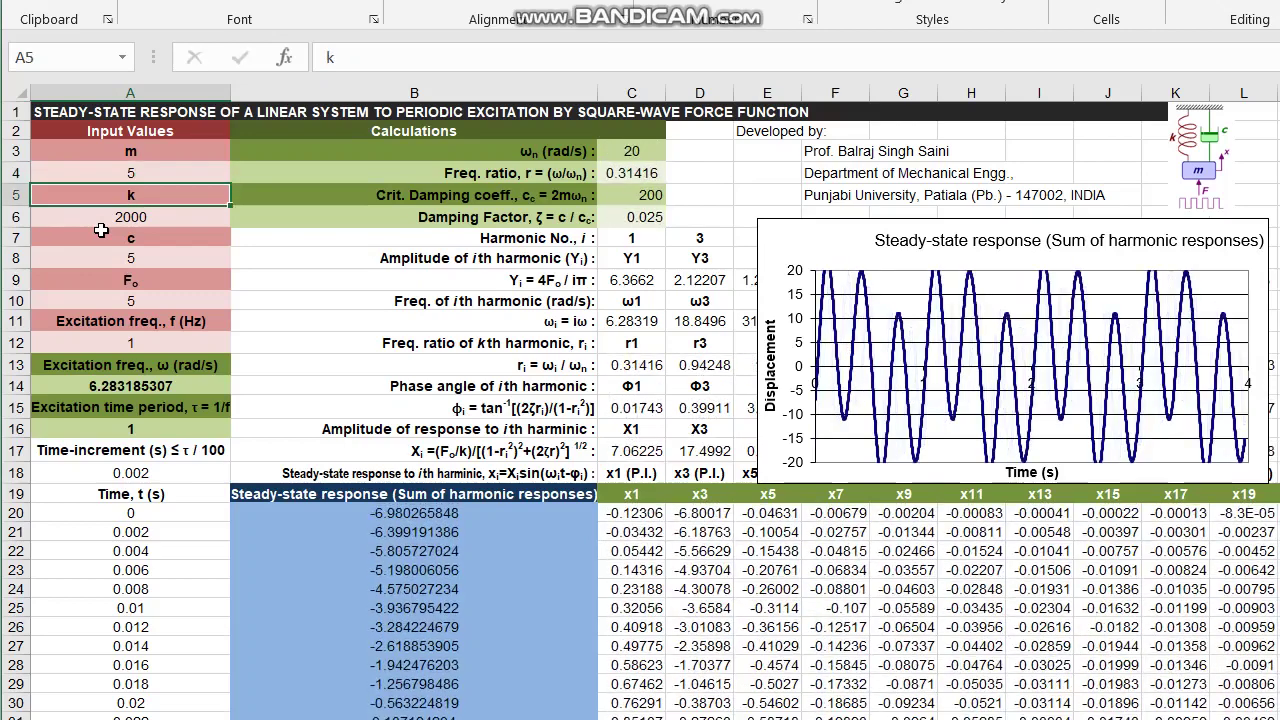
key("Up")
type("10")
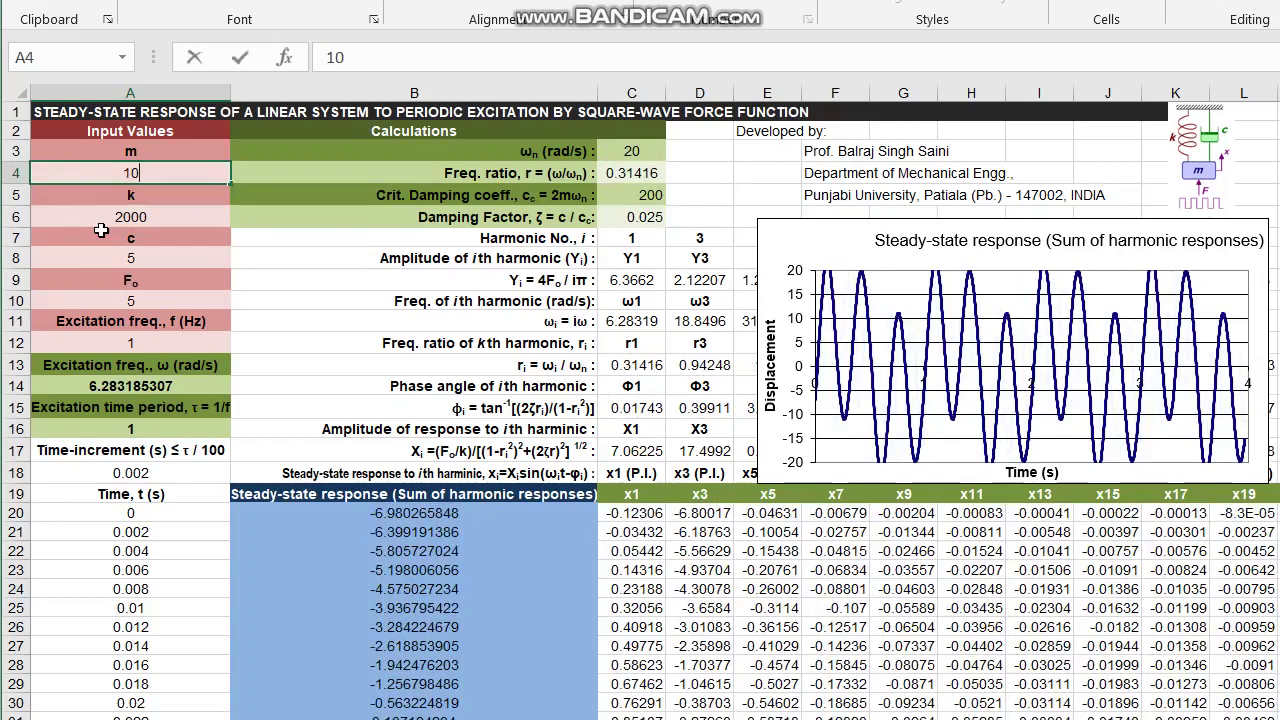
key("Return")
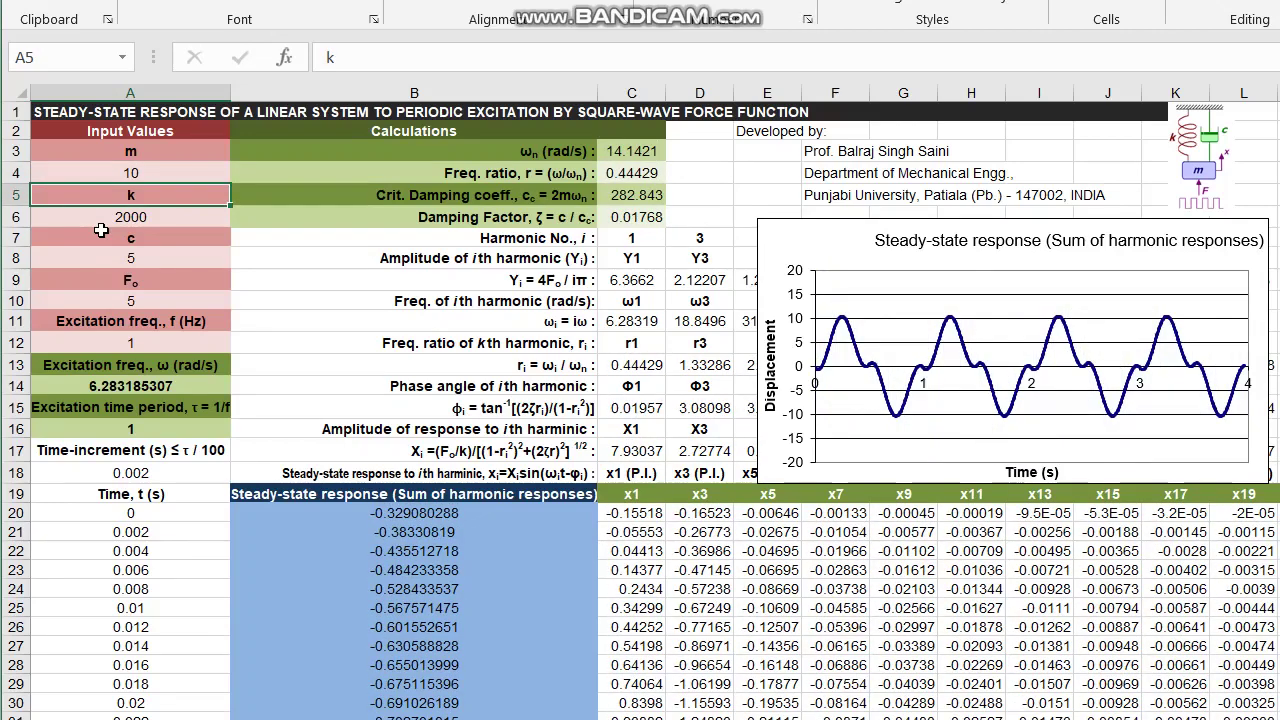
Raise the mass m in A4 to 20 and finally to 30.
key("Up")
type("20")
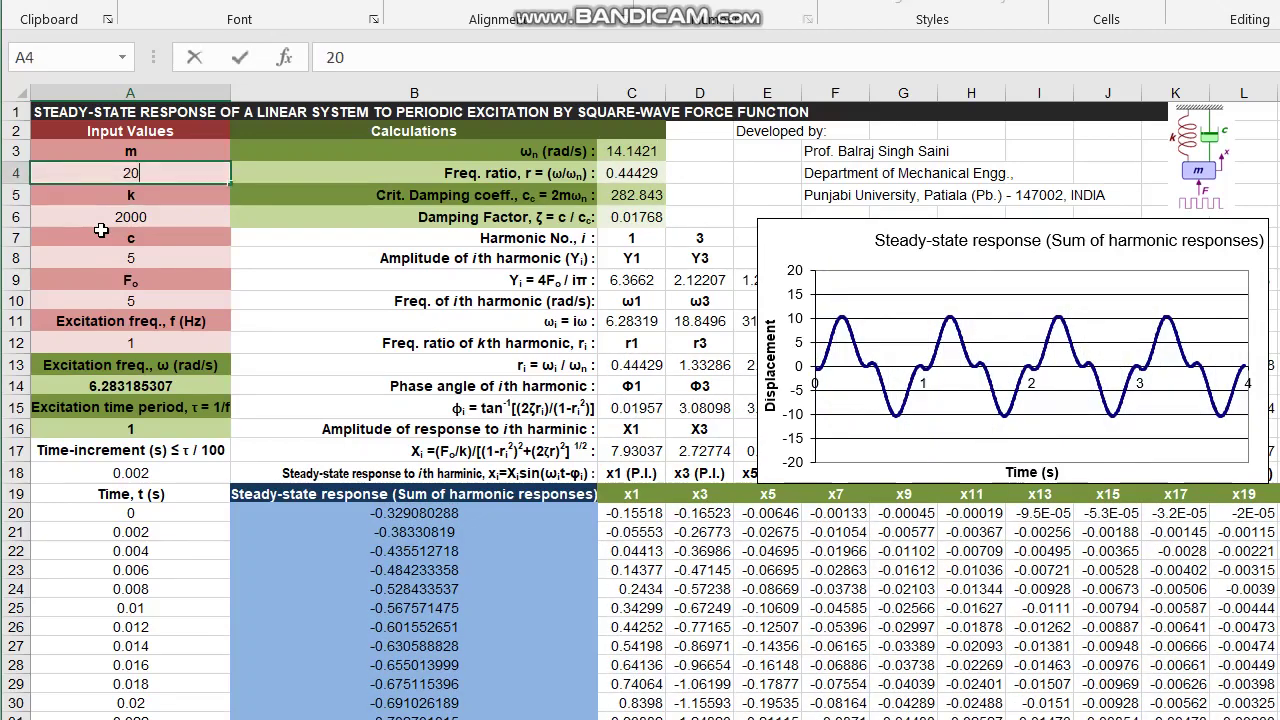
key("Return")
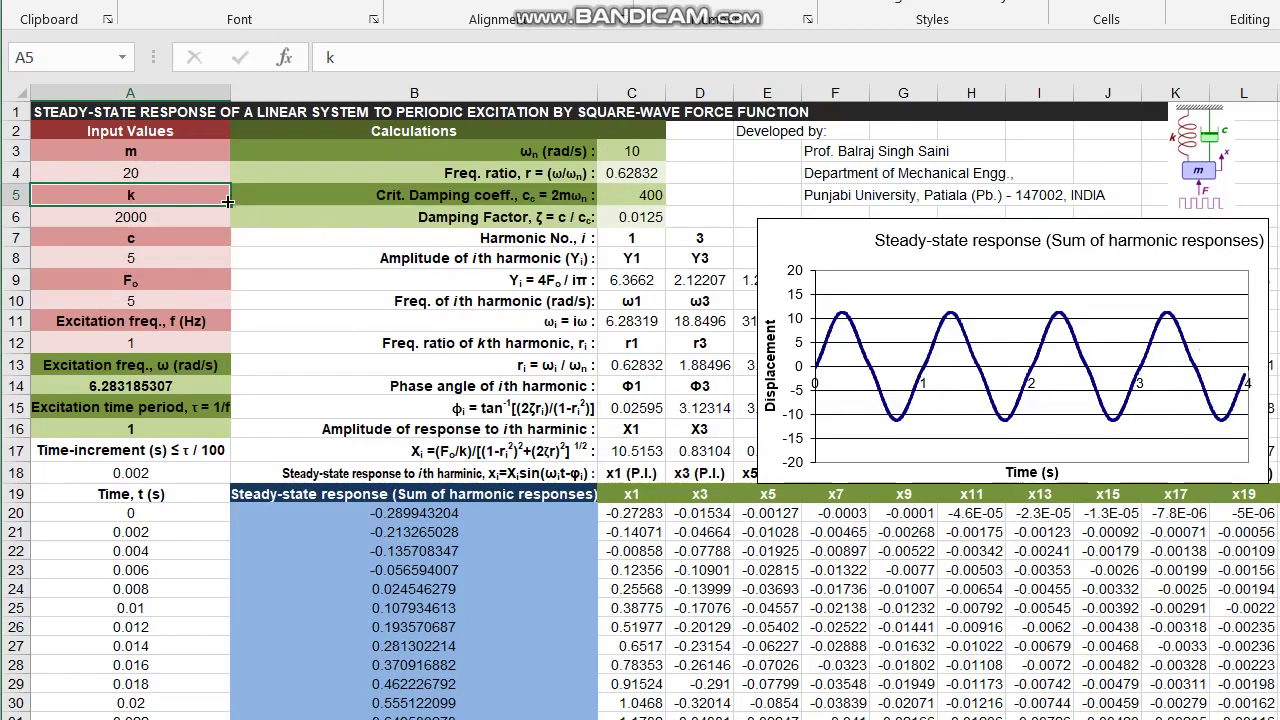
left_click(150, 171)
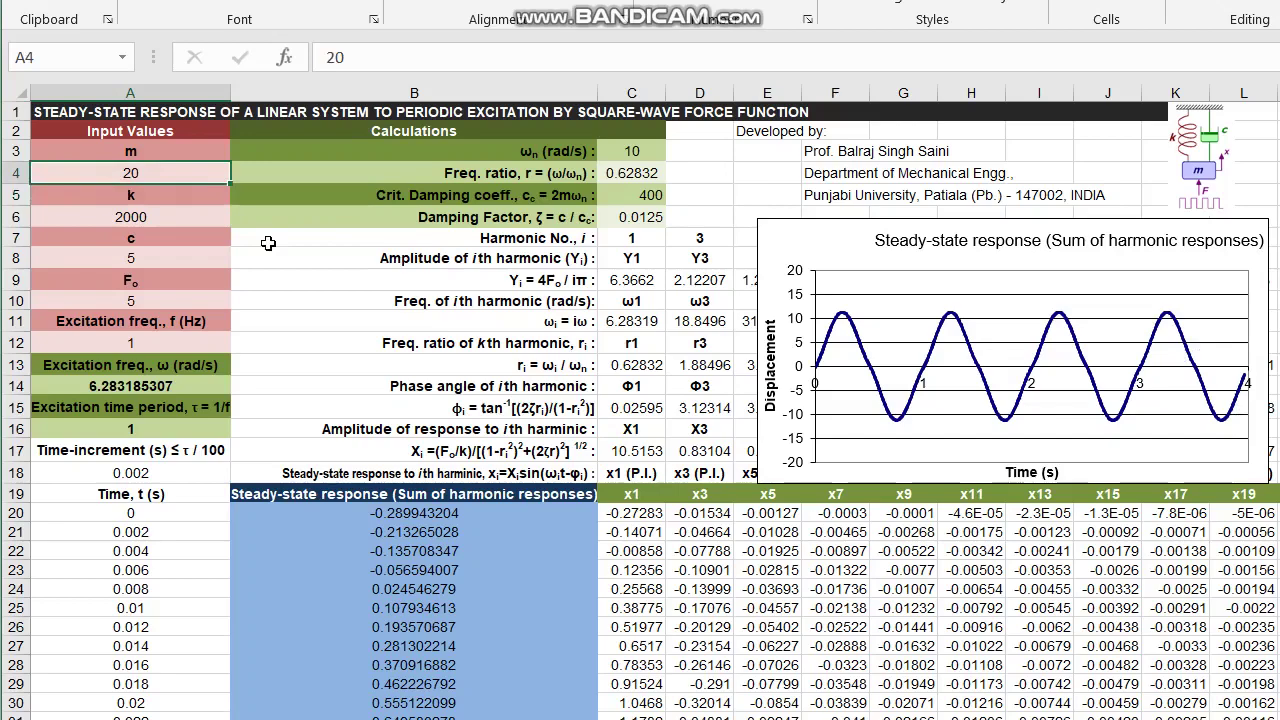
type("30")
key("Return")
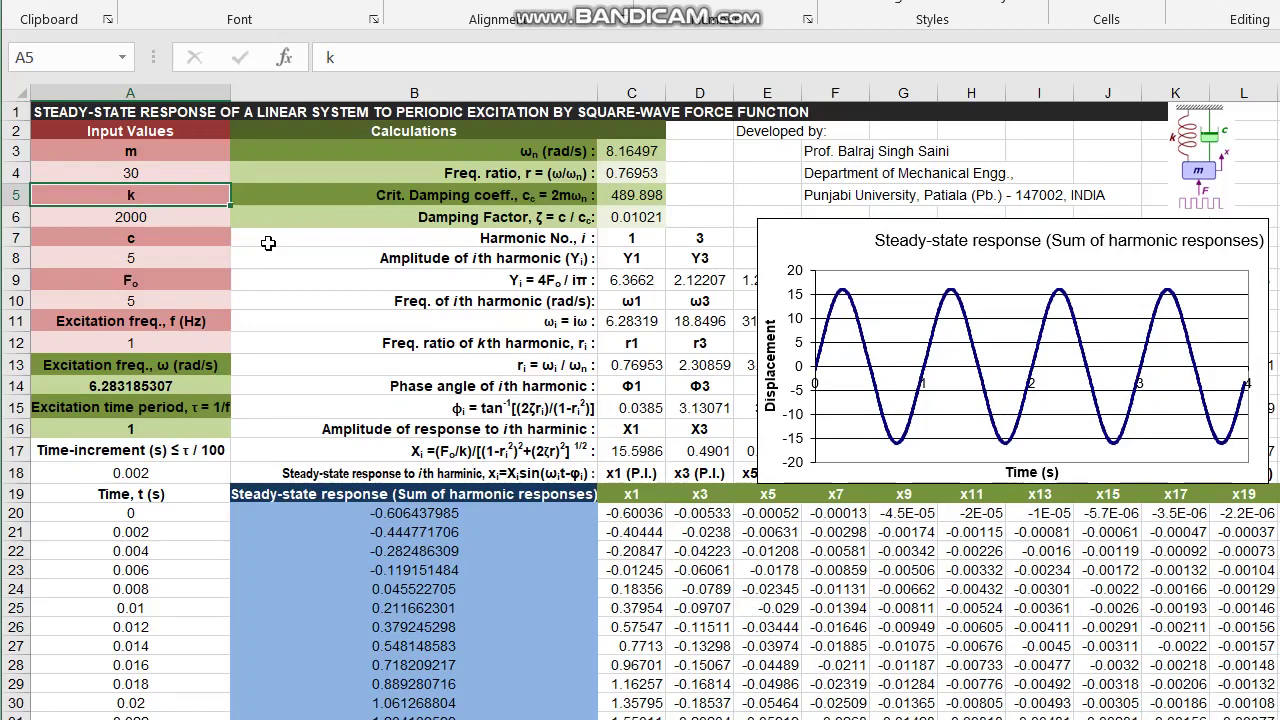
Set the mass m in A4 to 50 to chart the response close to resonance.
left_click(638, 173)
left_click(164, 172)
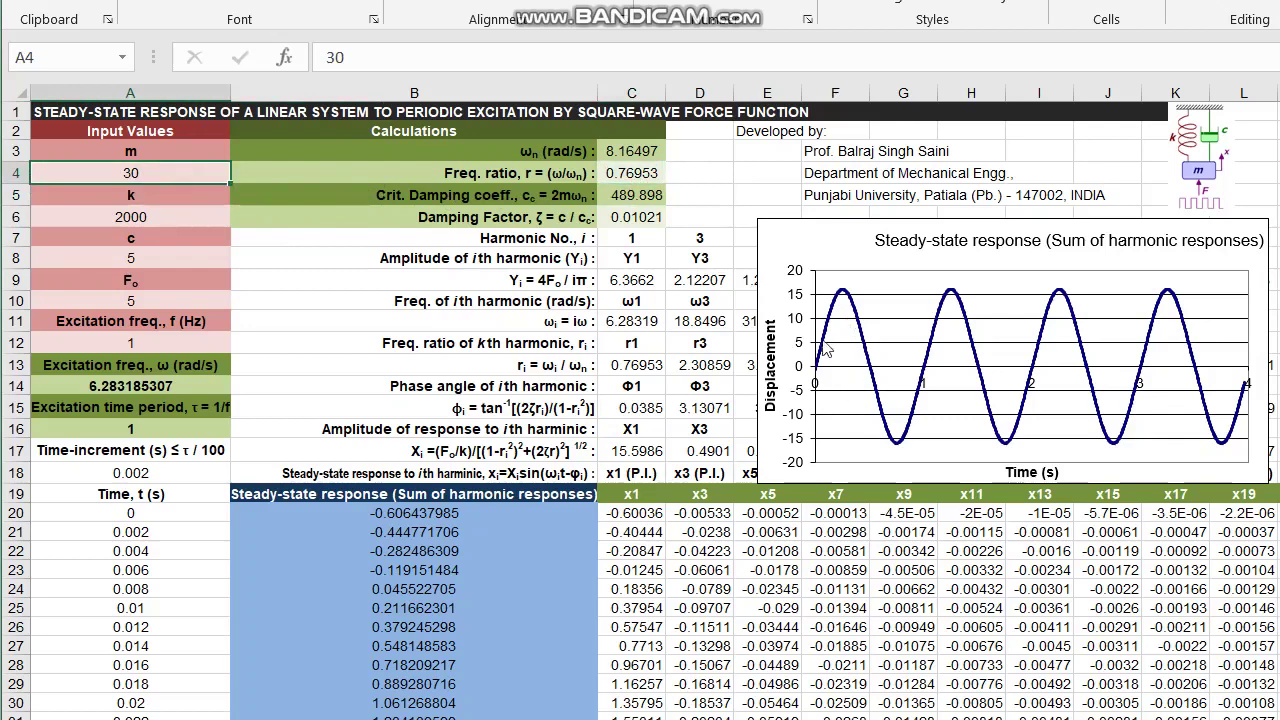
type("50")
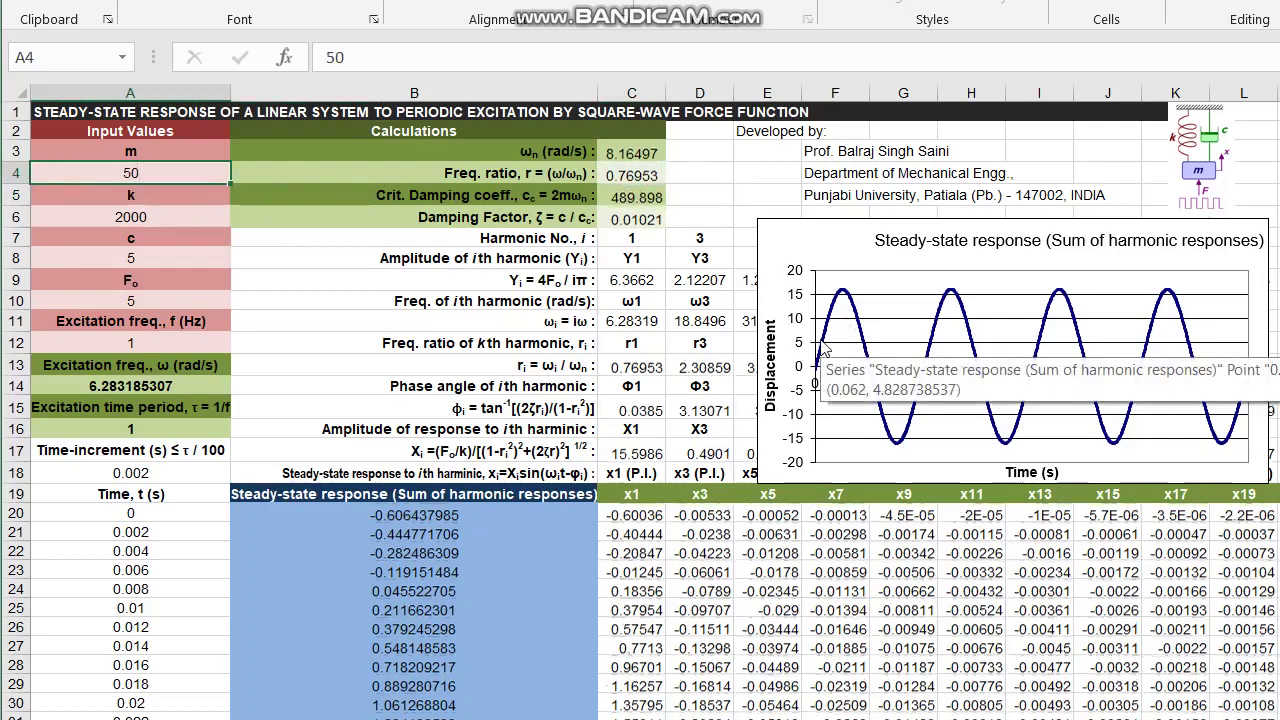
key("Return")
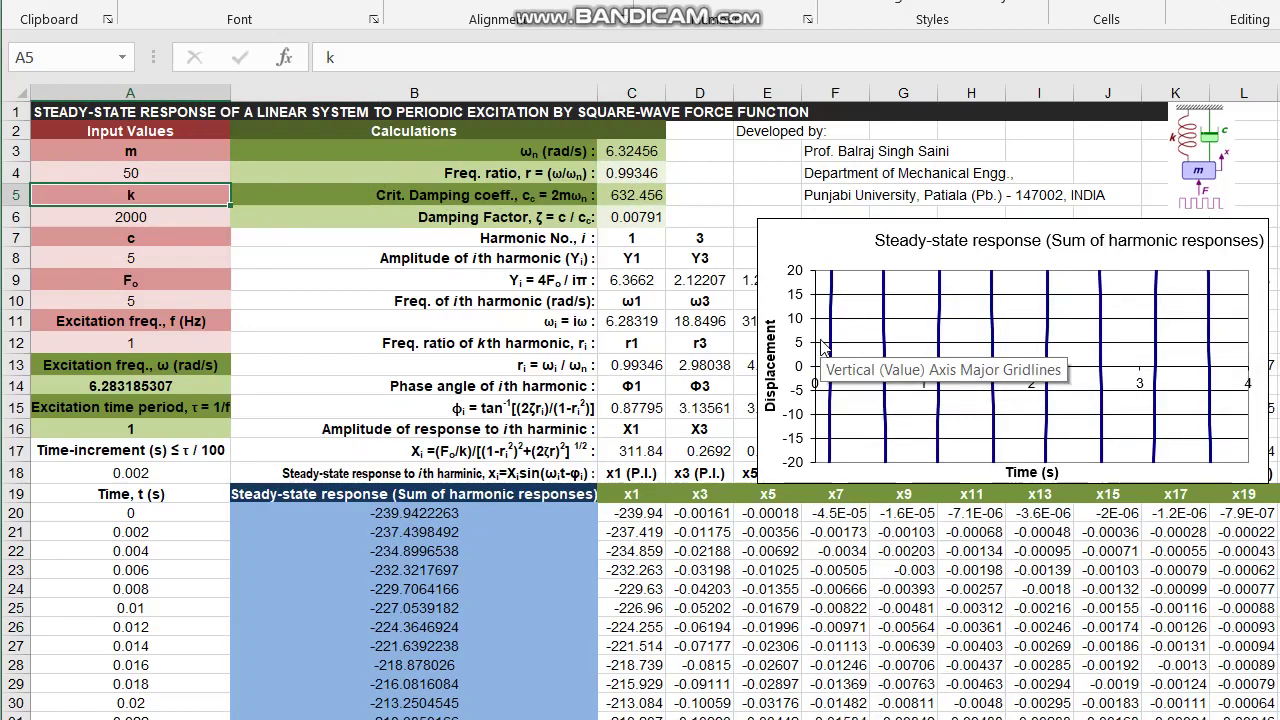
Raise the damping coefficient c in A8 to 50 and then to 100 to compare the charted responses.
key("Down")
key("Down")
key("Down")
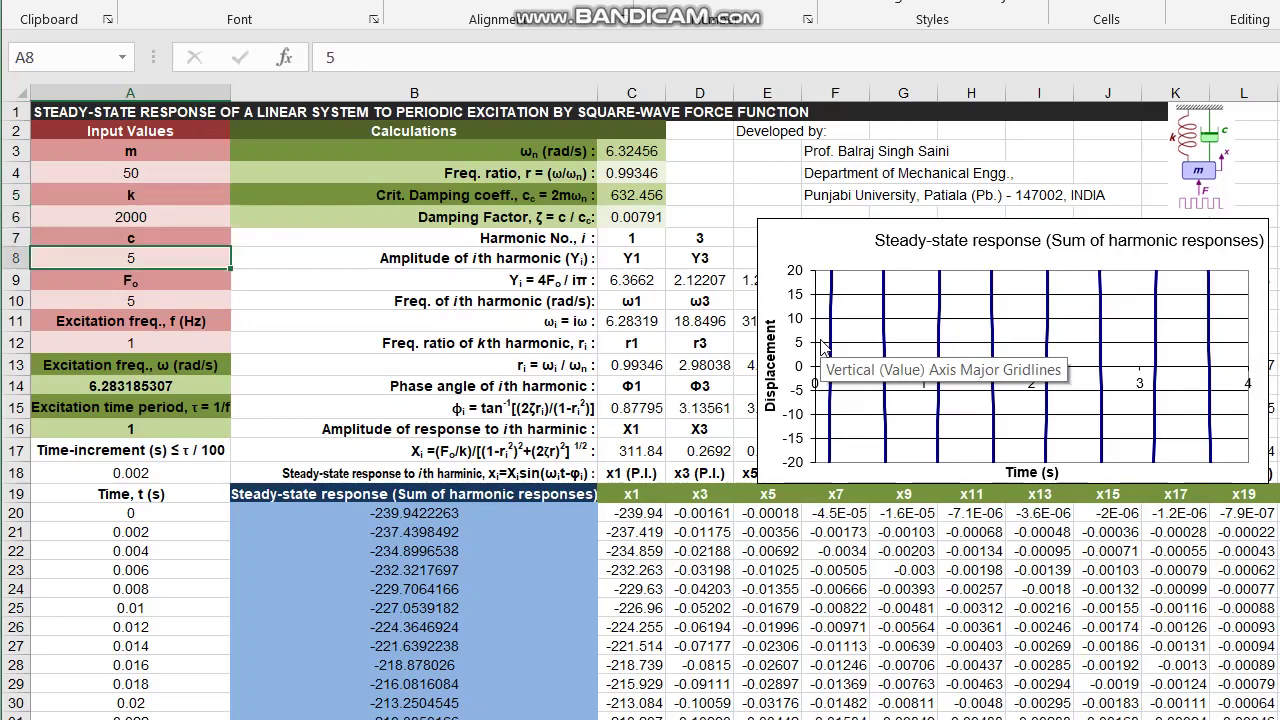
type("50")
key("Return")
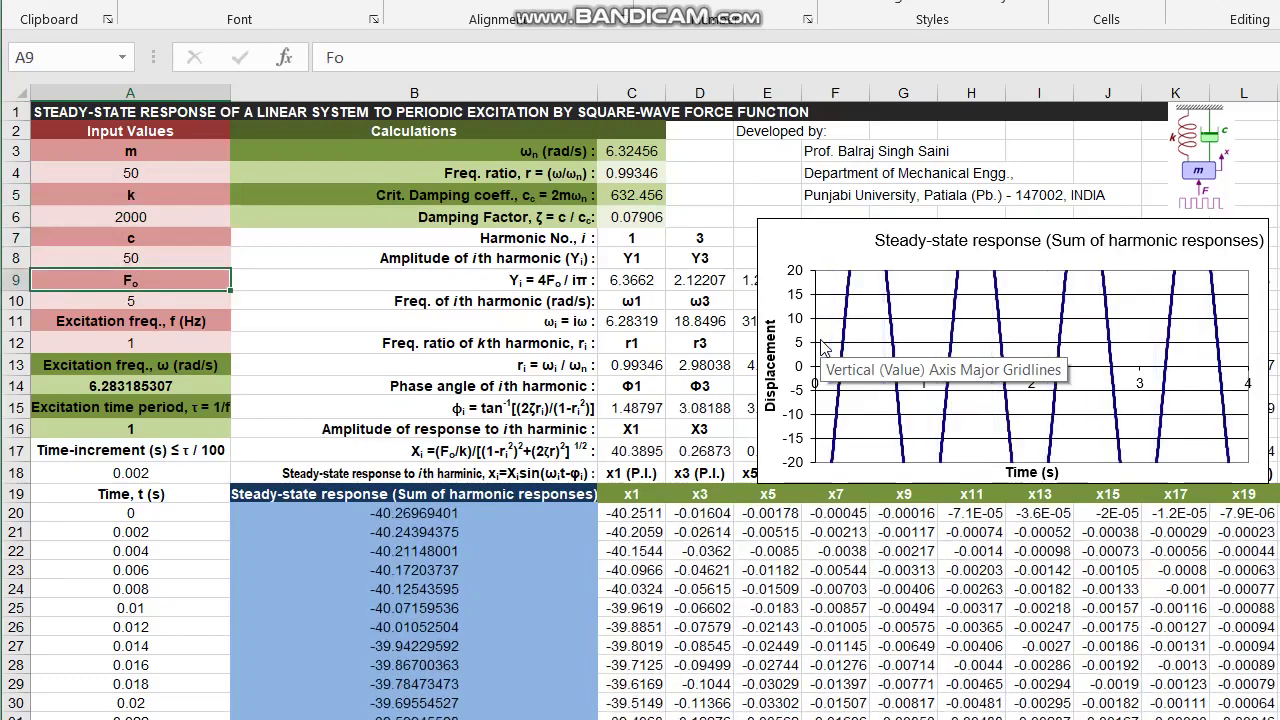
key("Up")
type("100")
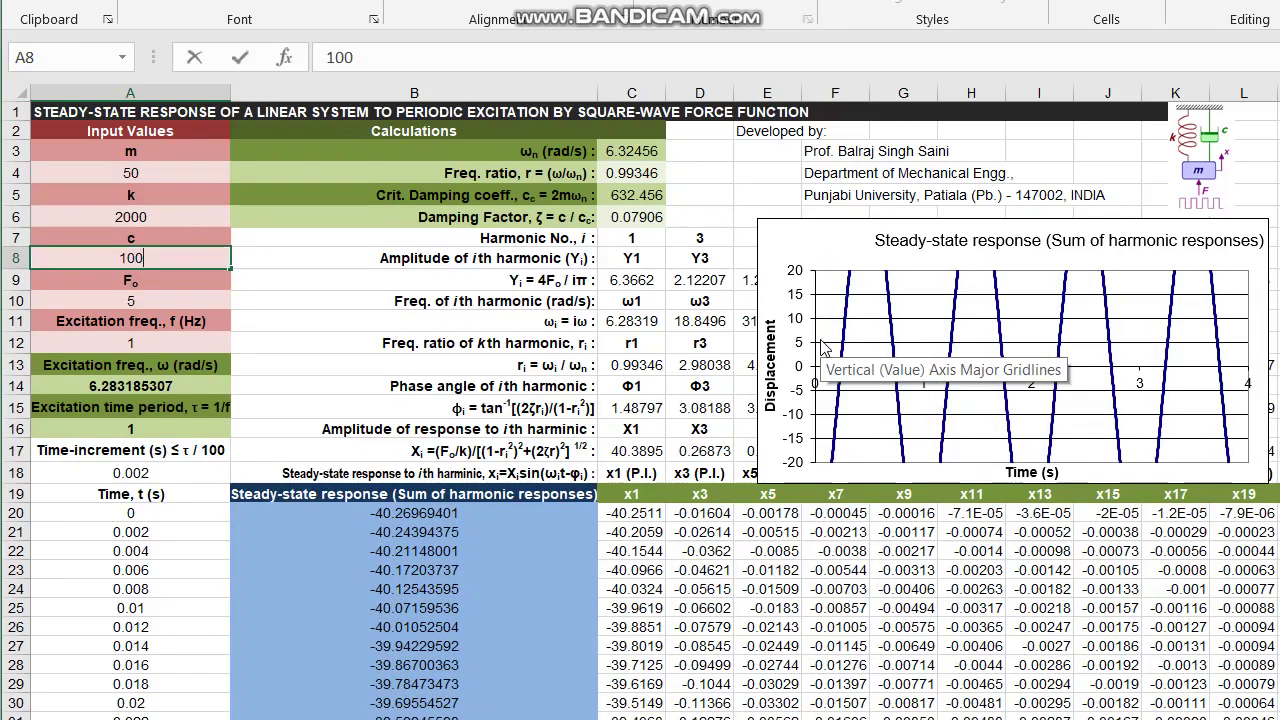
key("Return")
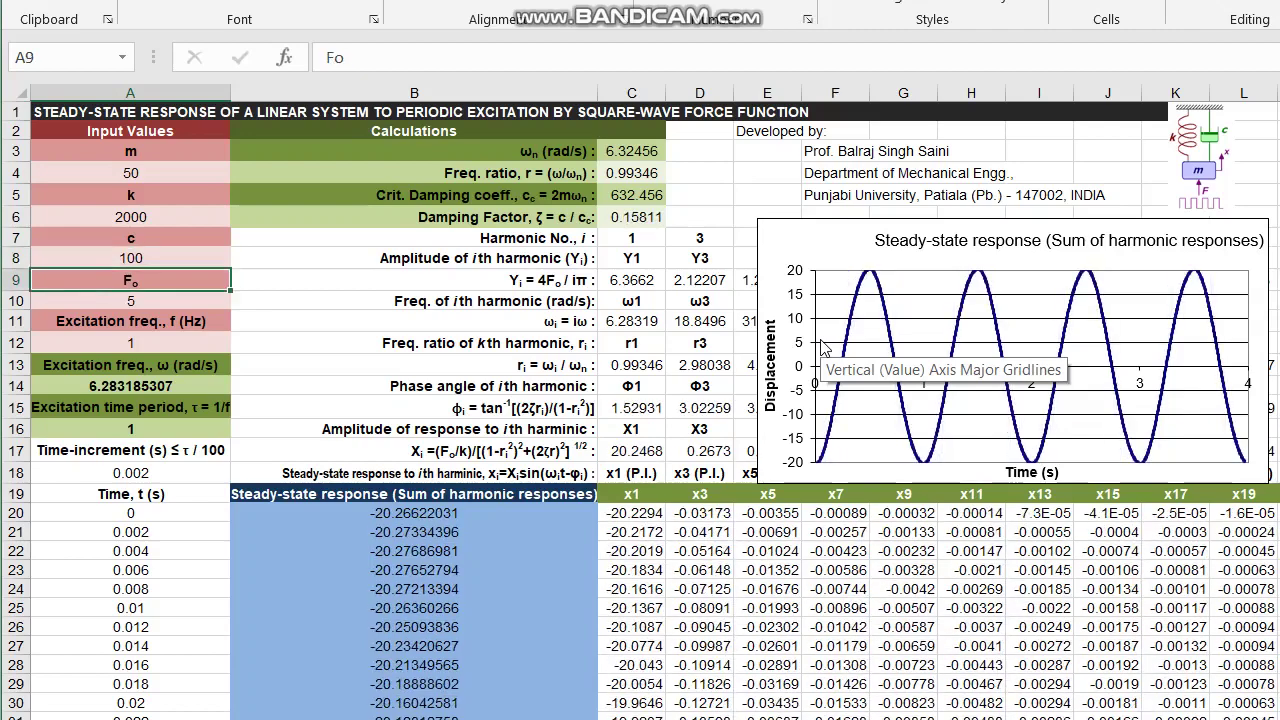
Set the mass m in A4 to 100 to chart the response with the increased damping.
key("Up")
key("Up")
key("Up")
key("Up")
key("Up")
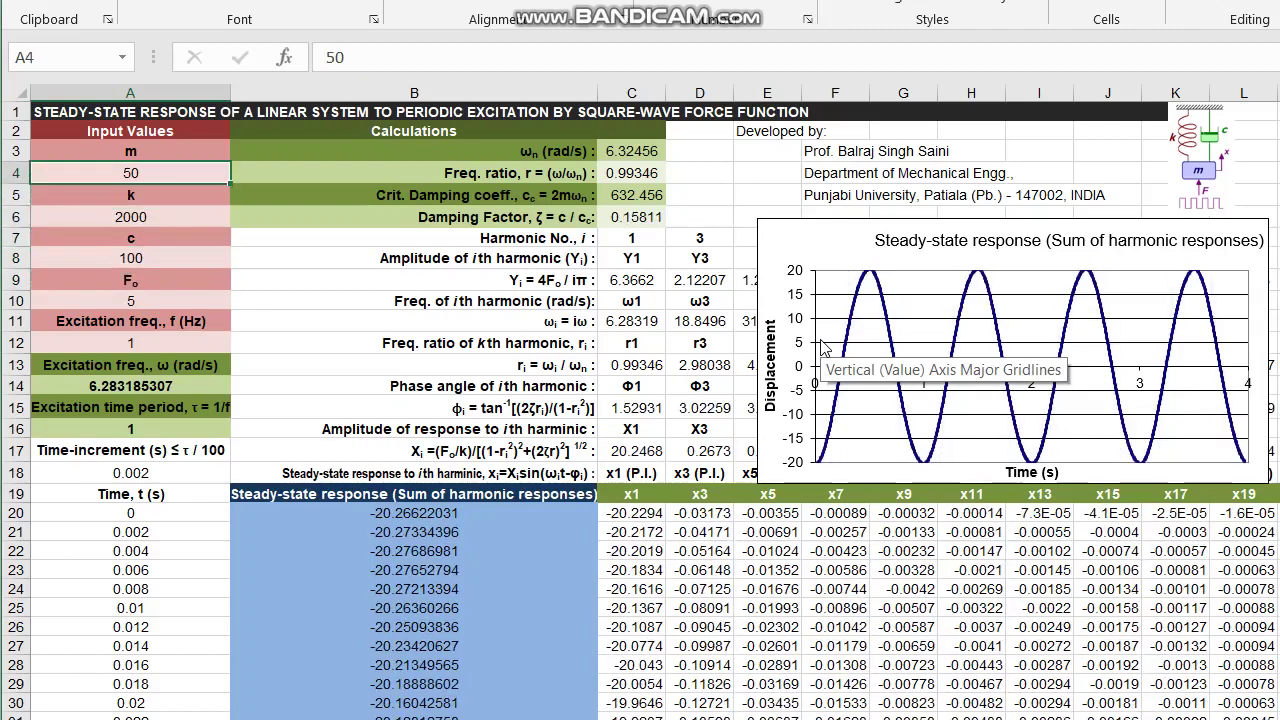
type("100")
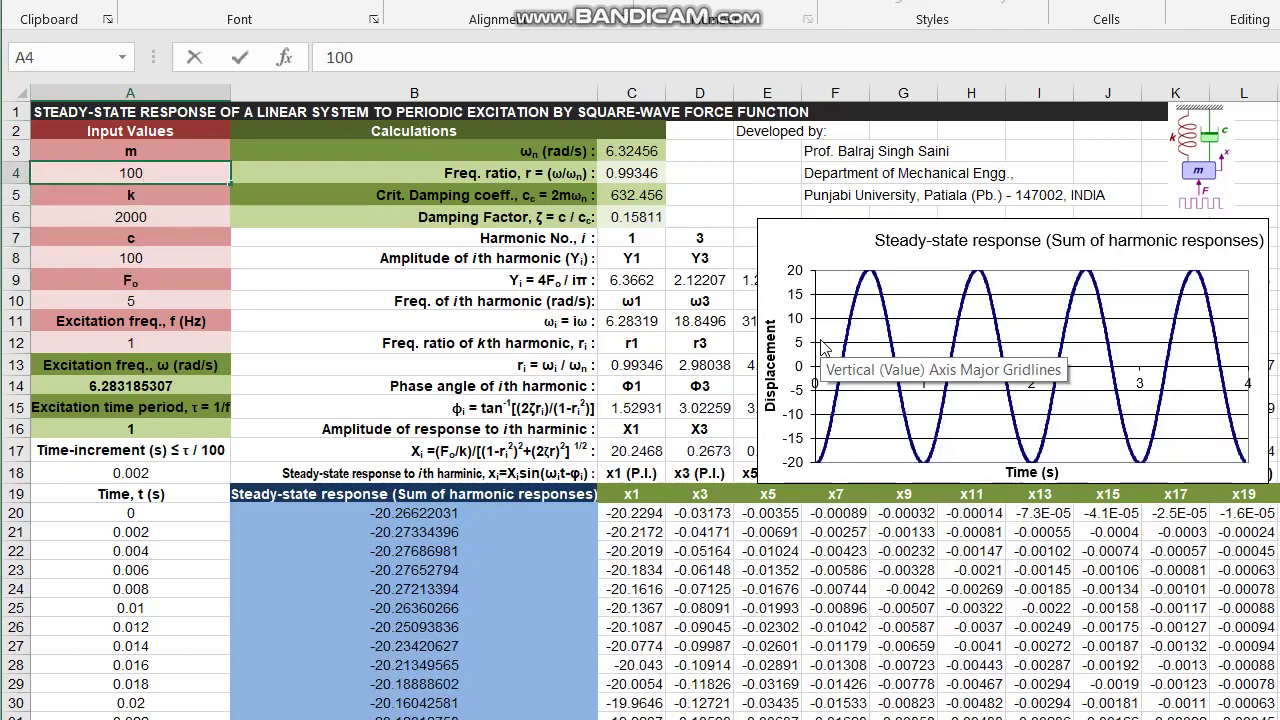
key("Return")
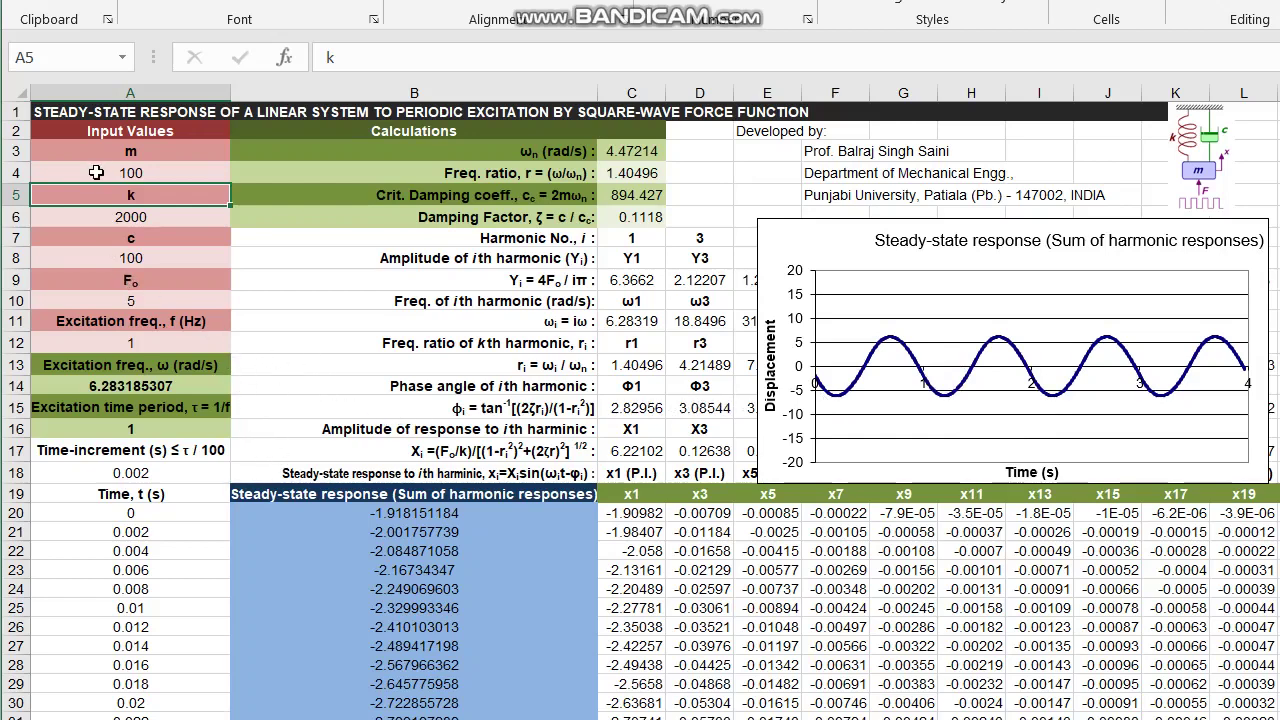
left_click(66, 114)
scroll(86, 204, "up", 1)
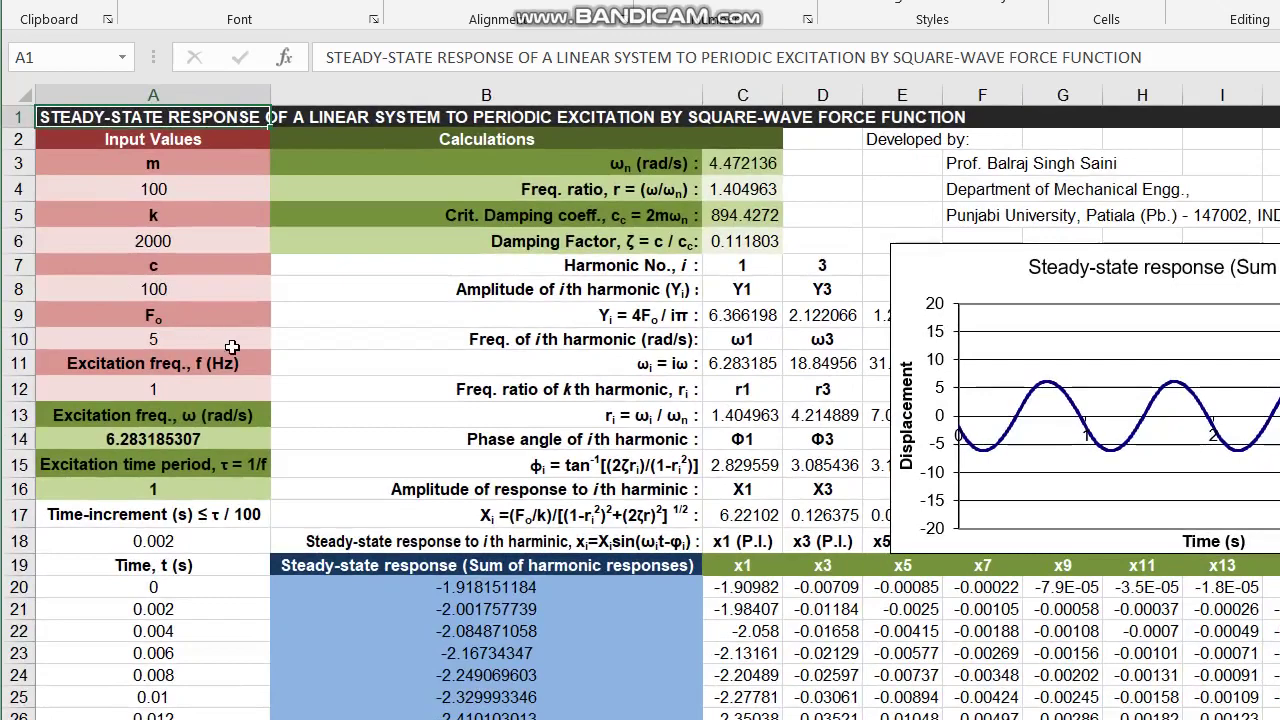
scroll(231, 347, "down", 2)
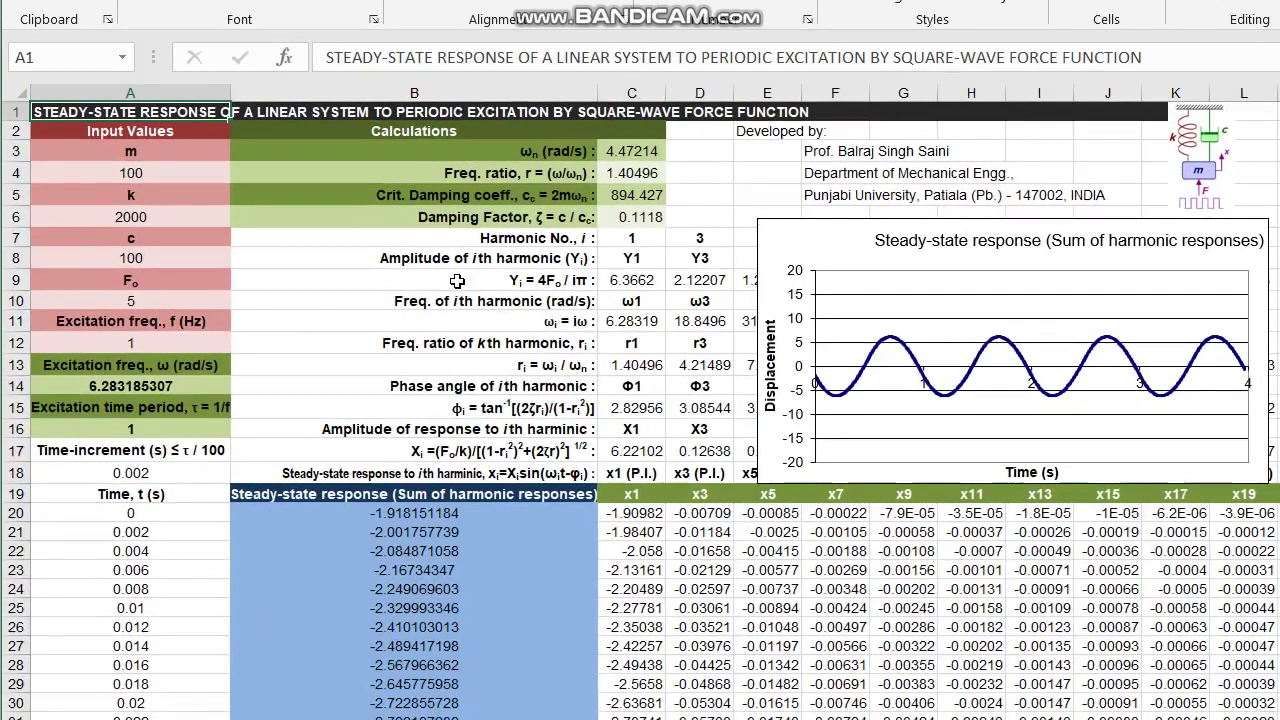